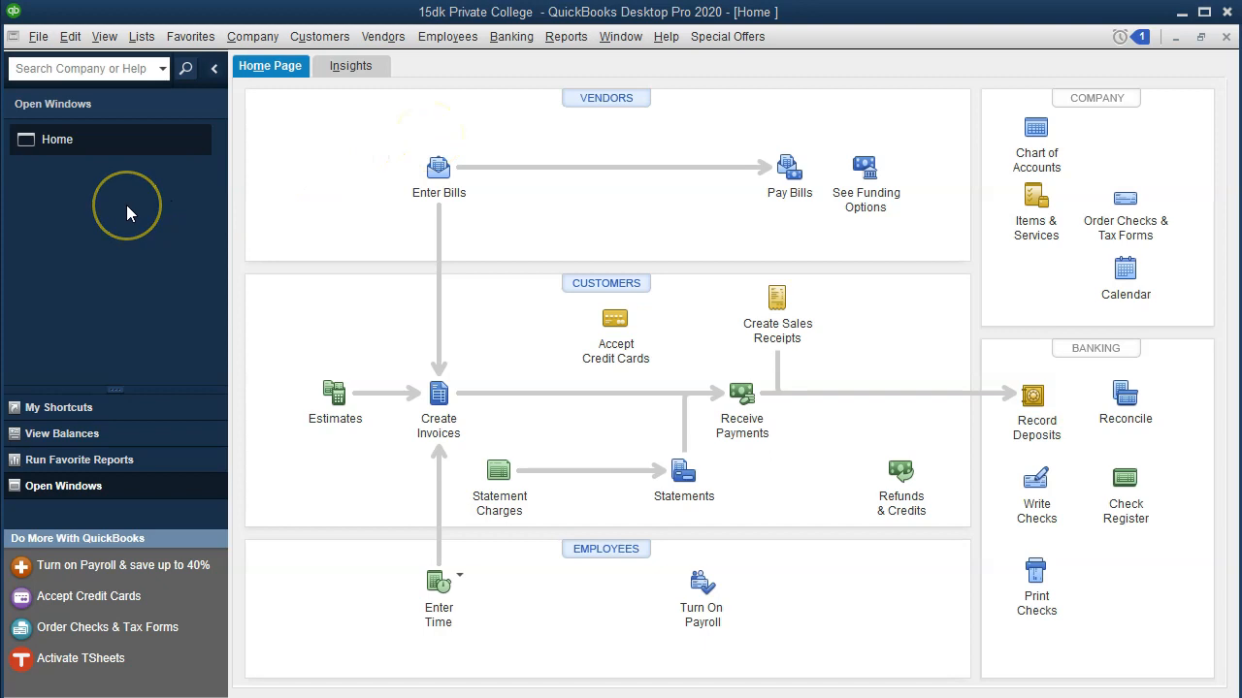
# - Show the Open Window List beside the home page
pyautogui.click(104, 36)
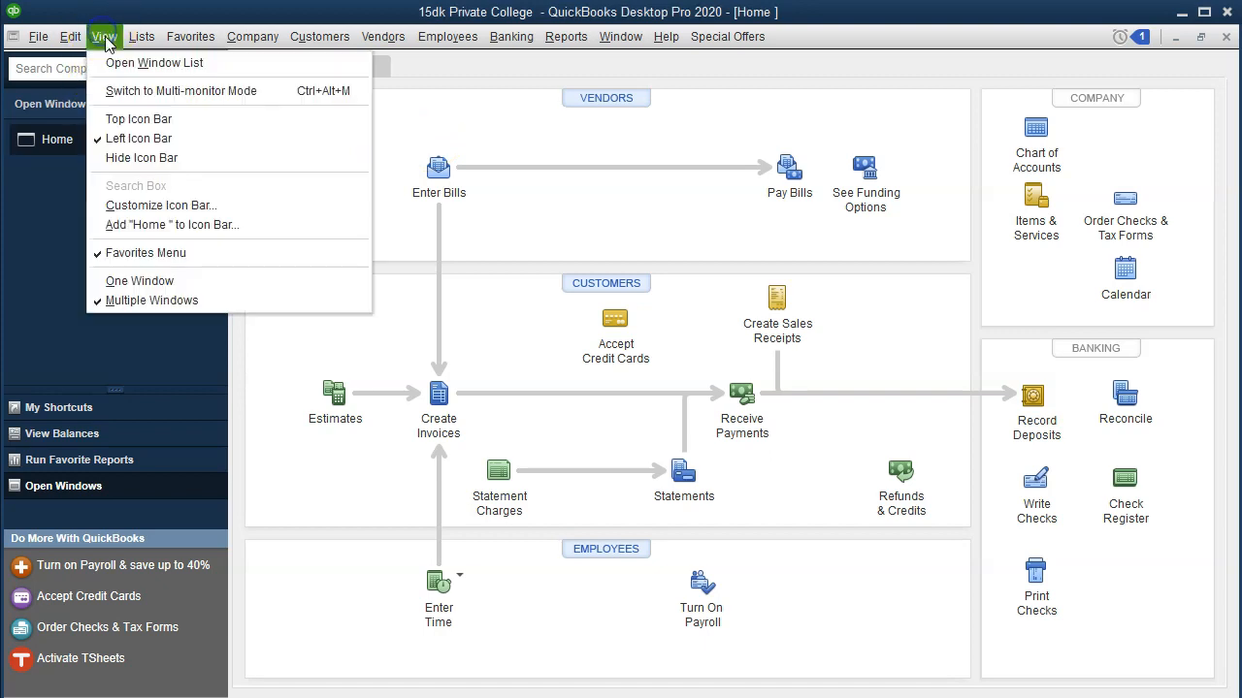
pyautogui.click(210, 66)
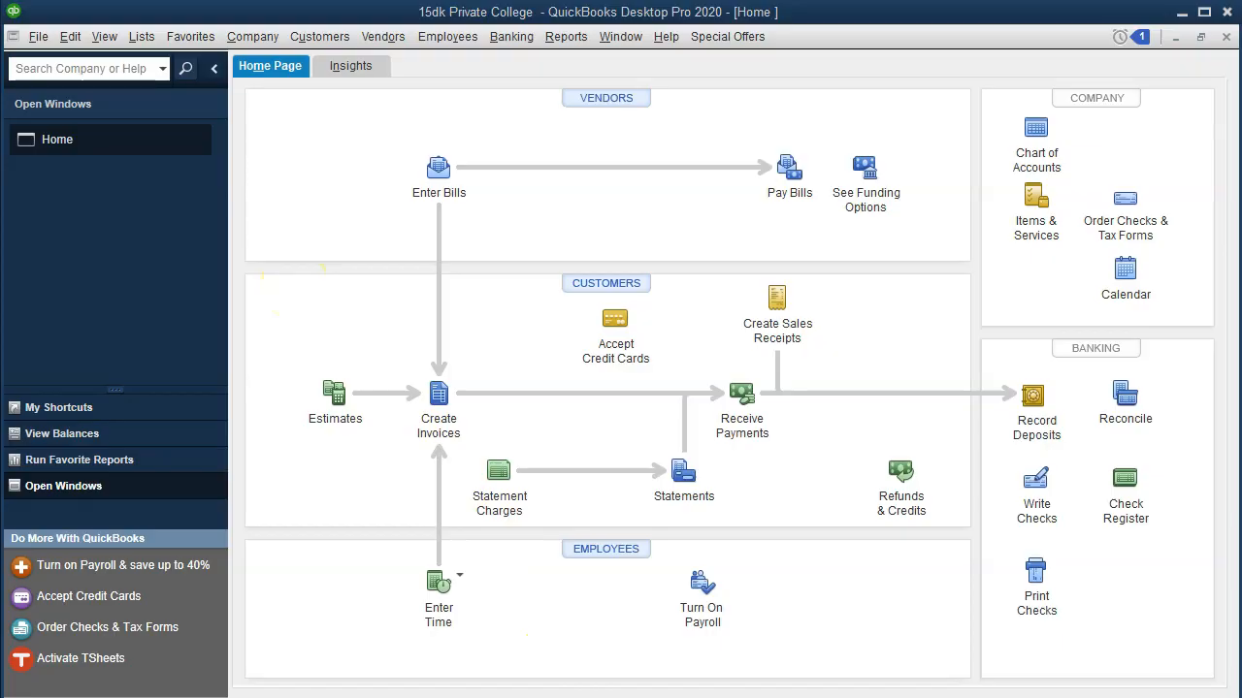
# - Switch to the Excel workbook and check which source cell feeds the Instruction Expense debit in H31 of entry 5
pyautogui.hotkey('alt', 'Tab')
pyautogui.click(402, 493)
pyautogui.scroll(2, 402, 500)
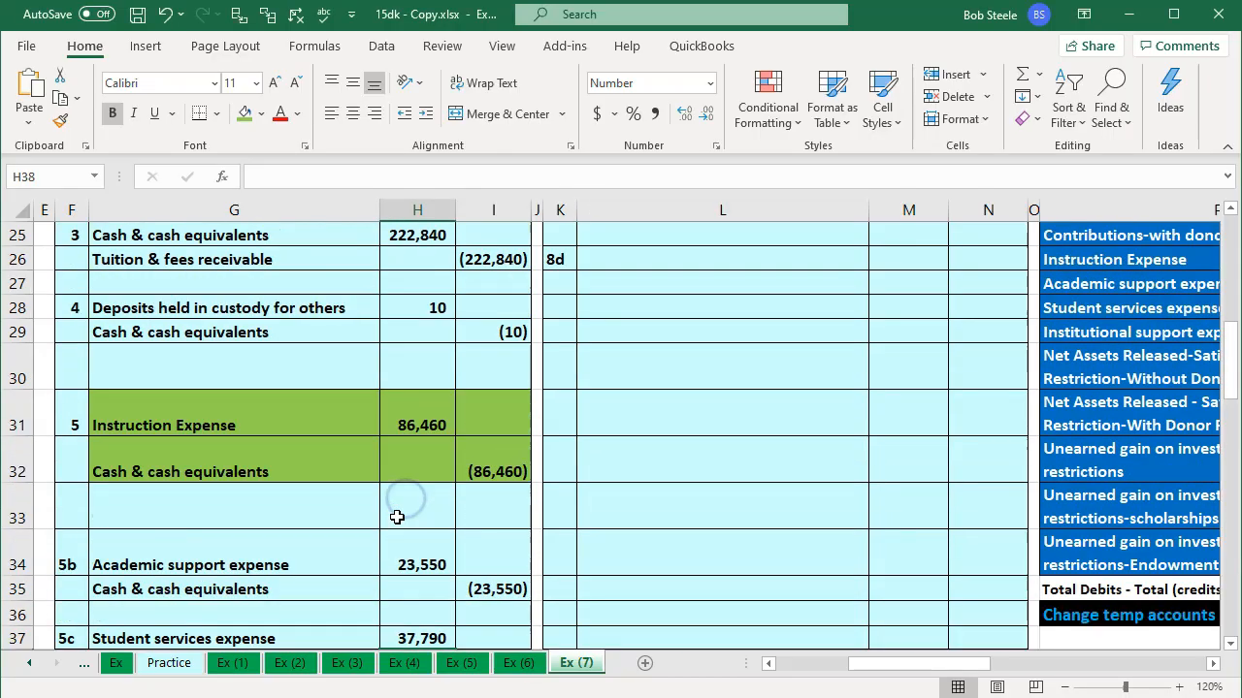
pyautogui.click(245, 417)
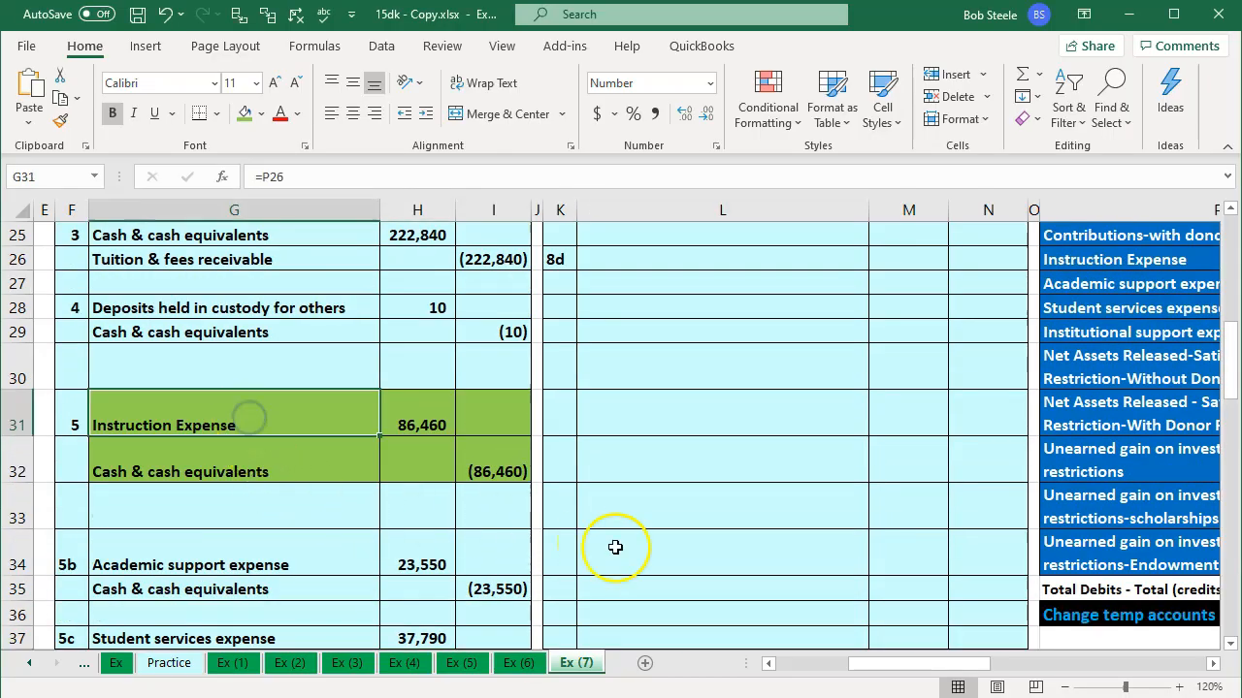
pyautogui.moveTo(915, 665); pyautogui.dragTo(836, 667)
pyautogui.click(849, 427)
pyautogui.write('=D25')
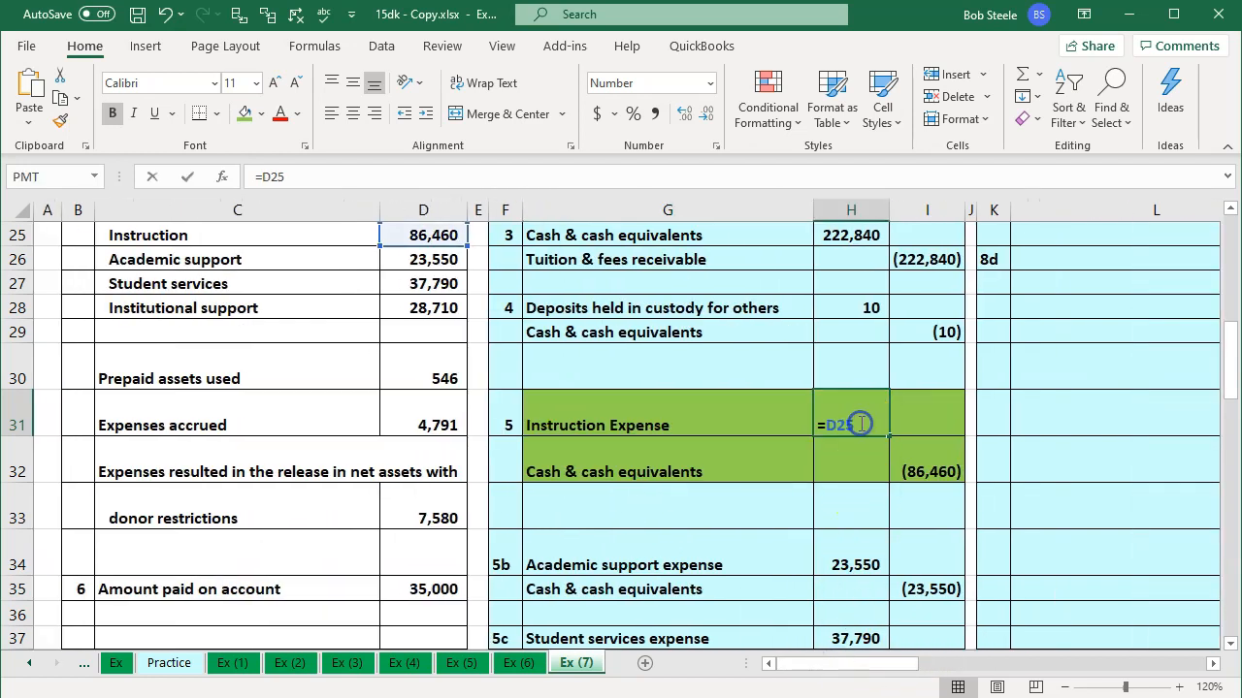
pyautogui.scroll(1, 720, 444)
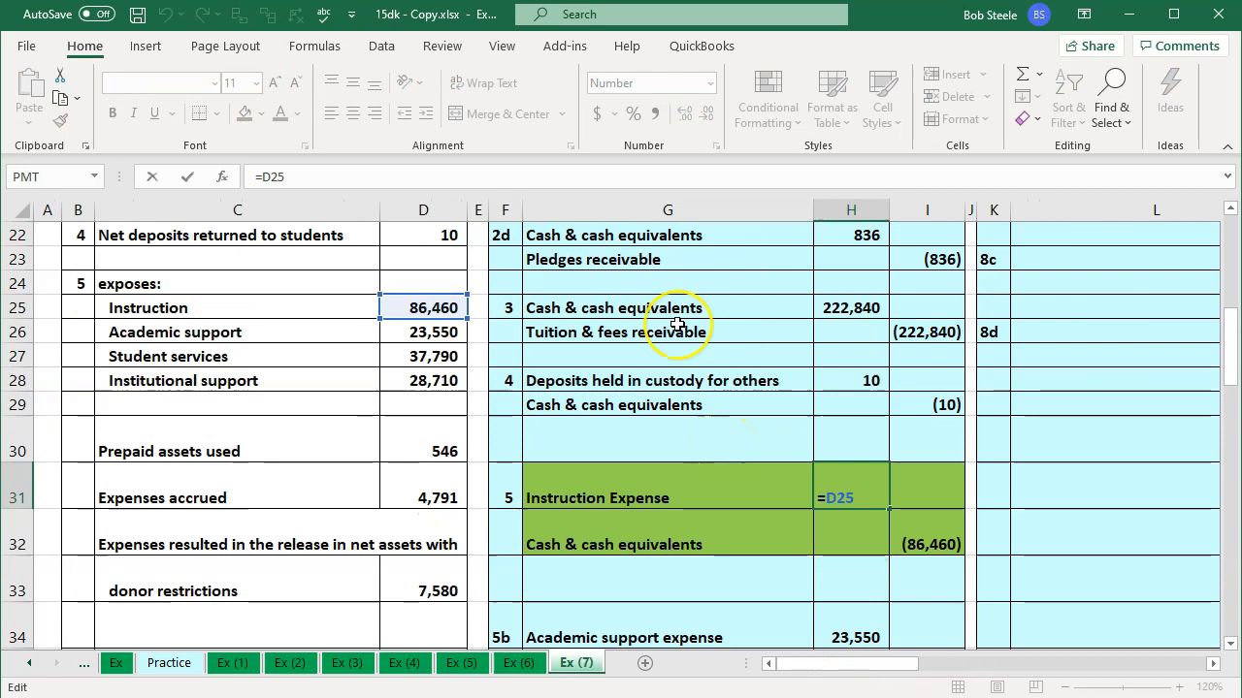
pyautogui.press('Return')
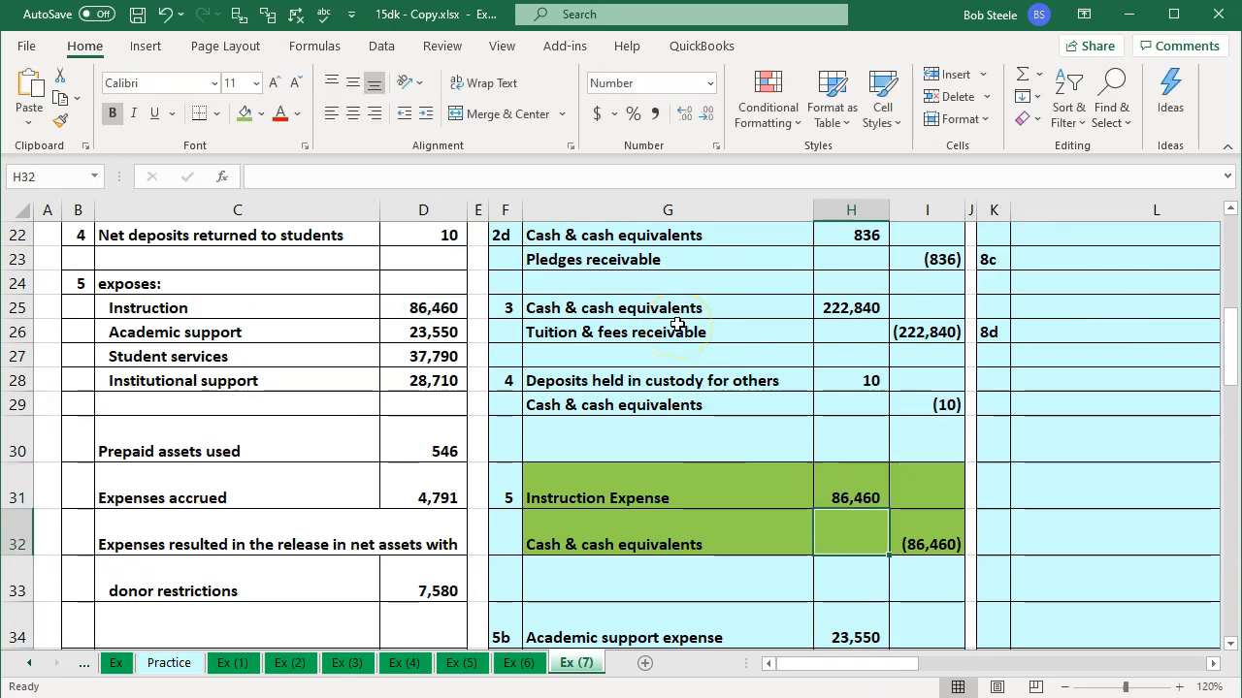
pyautogui.scroll(-1, 677, 324)
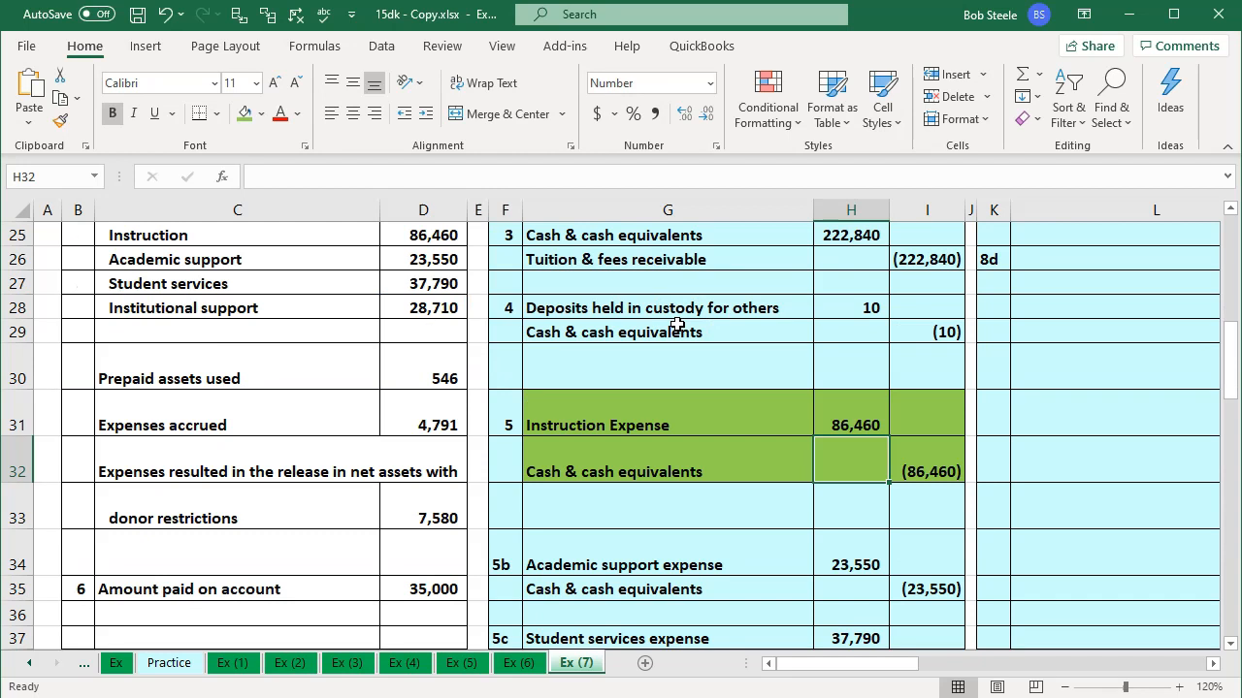
# - Examine the Instruction Expense, academic support and student services entries in column G and return to Instruction Expense
pyautogui.click(662, 424)
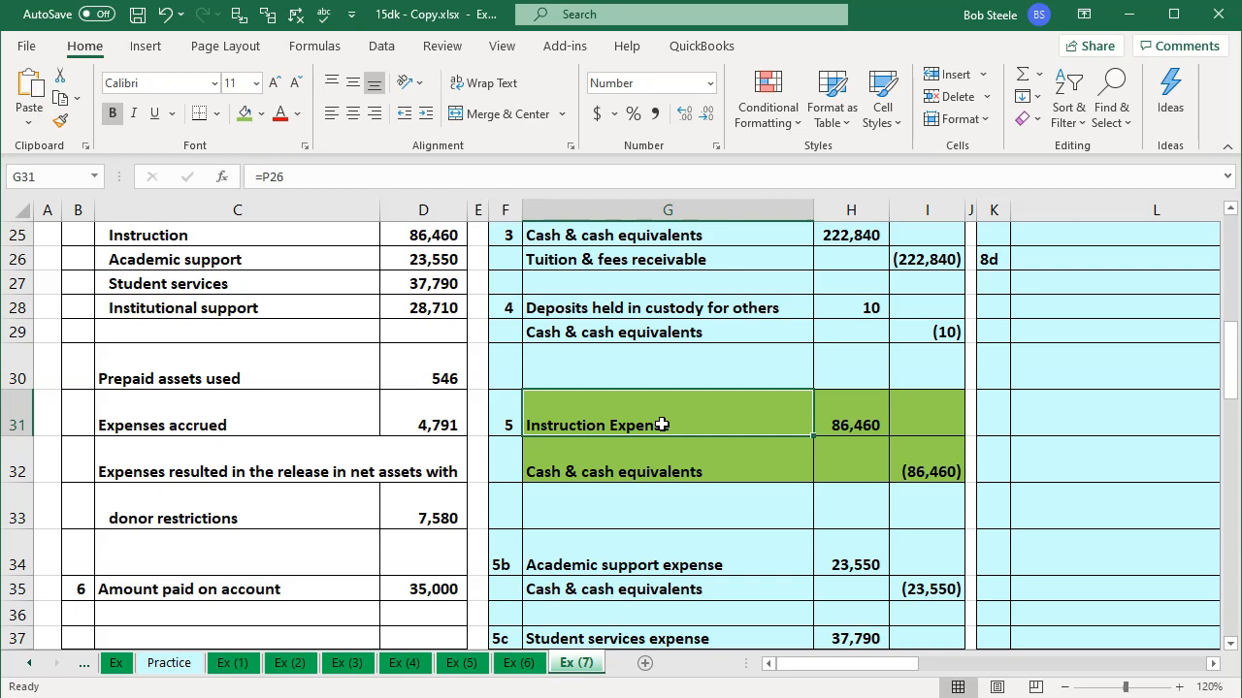
pyautogui.press('Down')
pyautogui.press('Down')
pyautogui.press('Down')
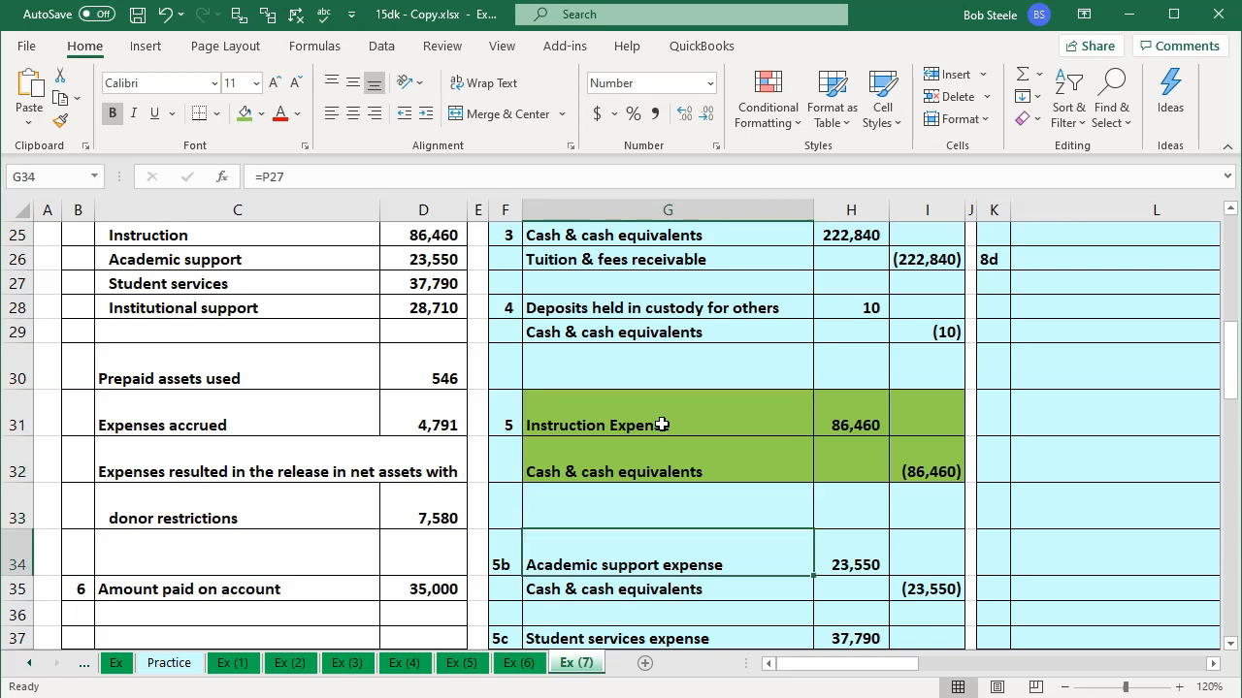
pyautogui.press('Down')
pyautogui.press('Down')
pyautogui.press('Down')
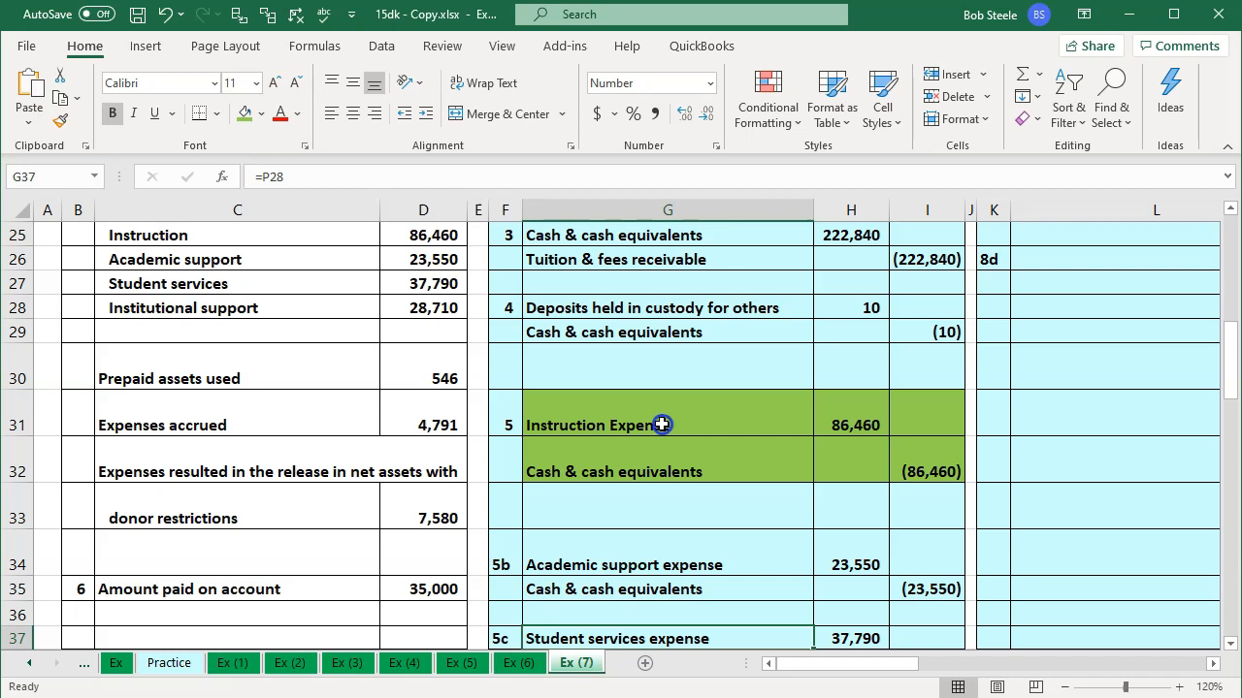
pyautogui.click(662, 425)
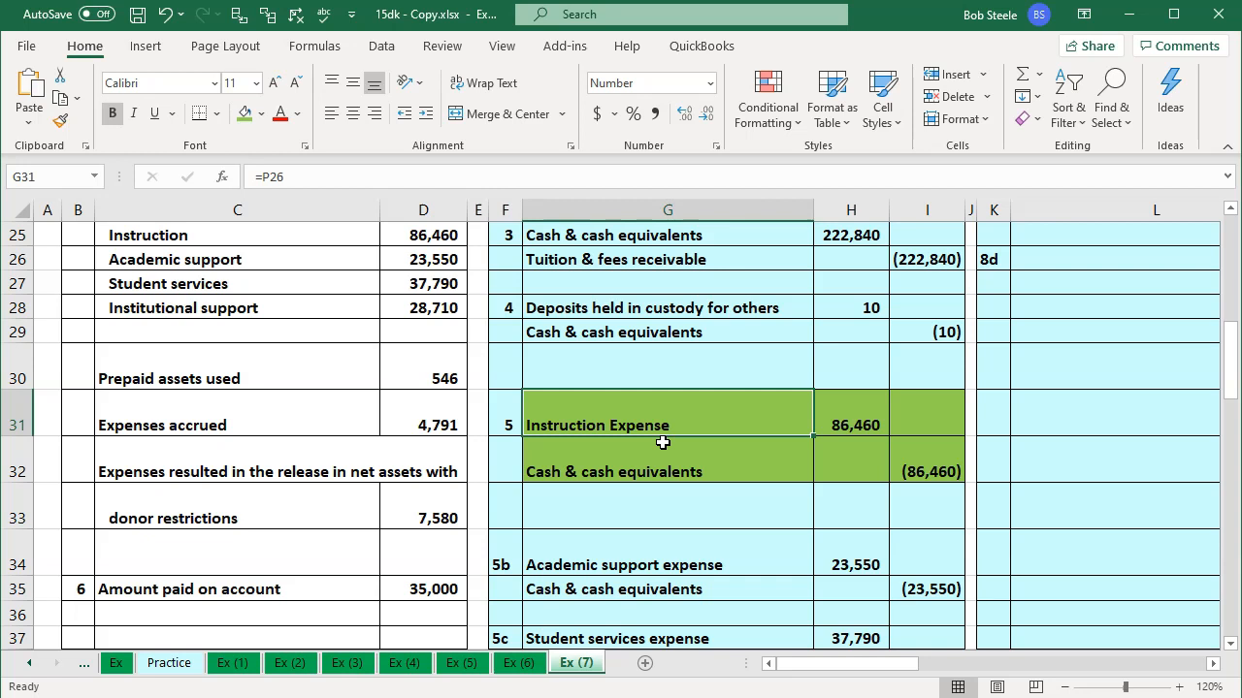
# - Hide columns K through O to bring the trial balance next to the first journal entry columns
pyautogui.press('Right')
pyautogui.press('Right')
pyautogui.press('Right')
pyautogui.press('Right')
pyautogui.press('Right')
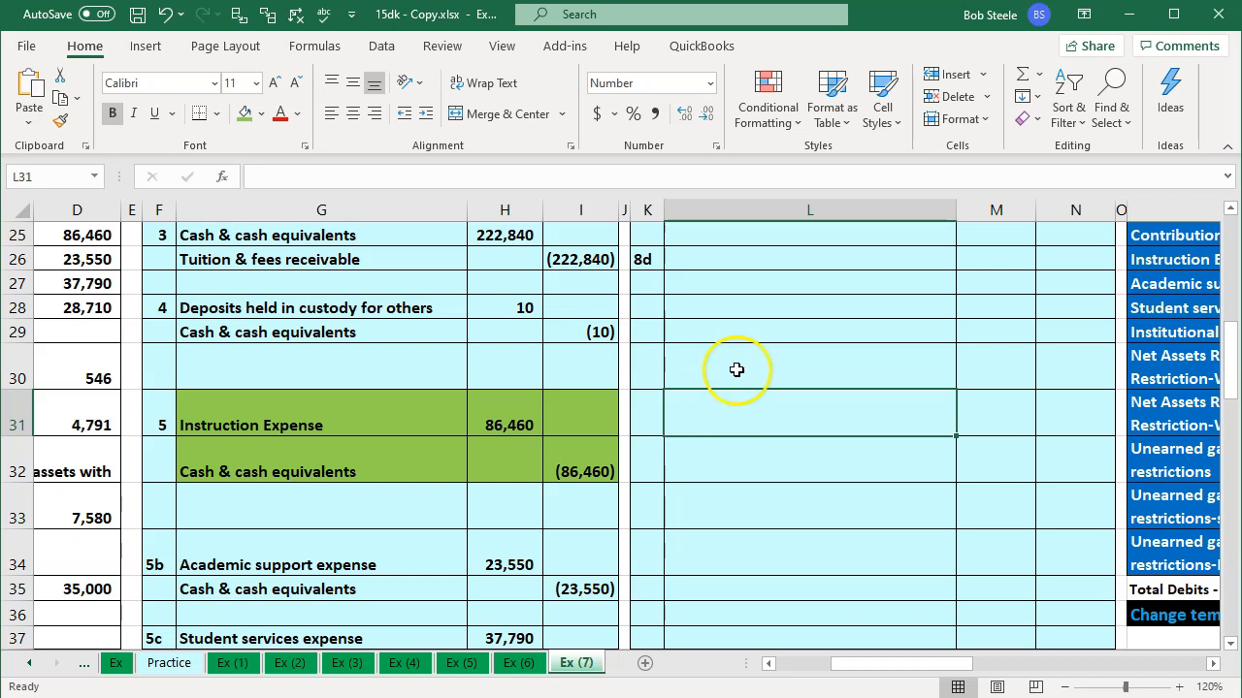
pyautogui.scroll(8, 690, 288)
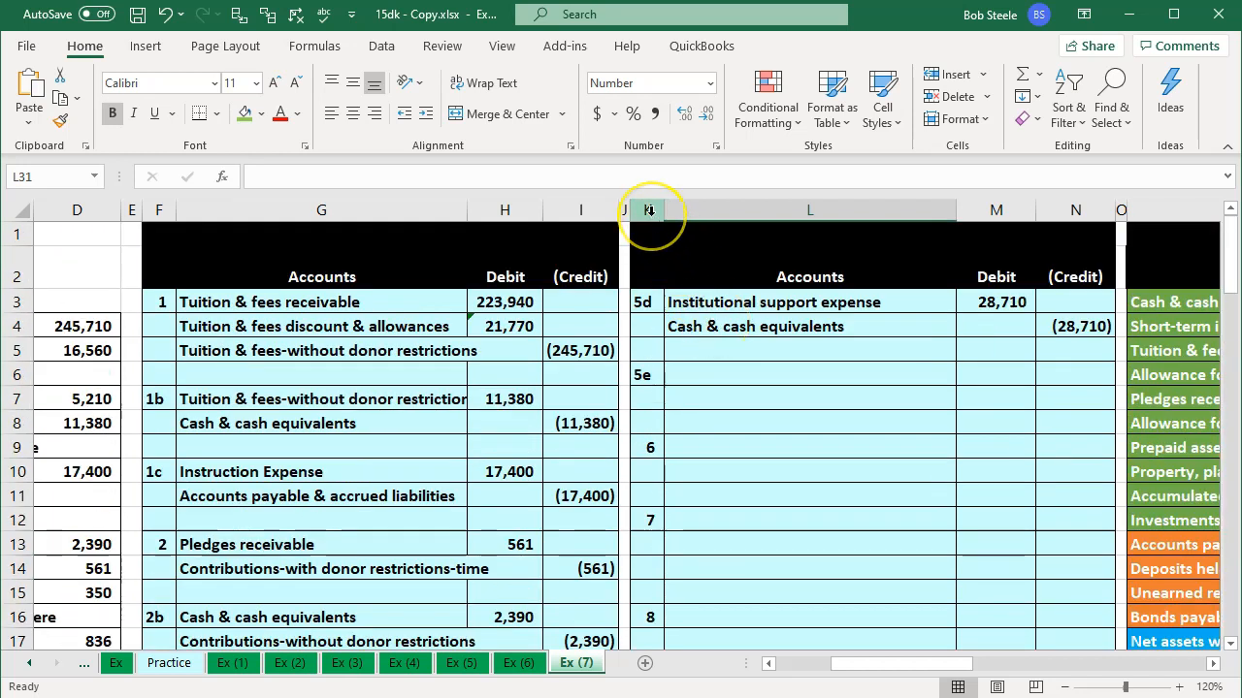
pyautogui.moveTo(649, 210); pyautogui.dragTo(1118, 215)
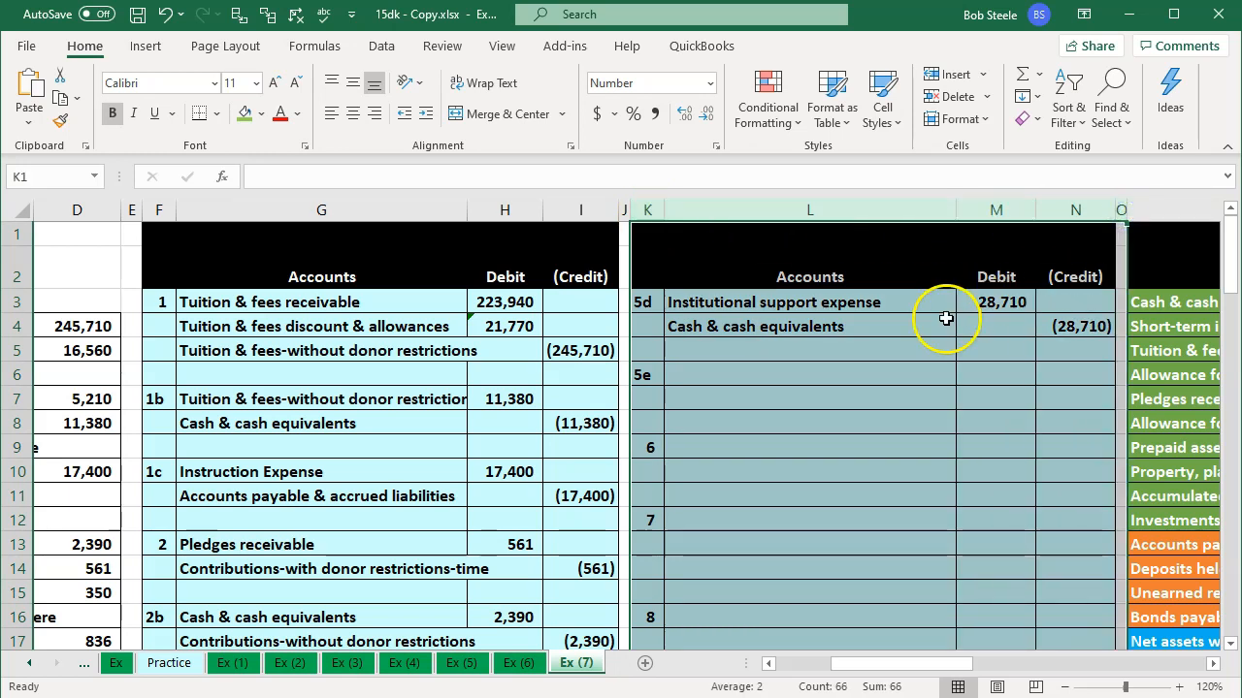
pyautogui.rightClick(946, 319)
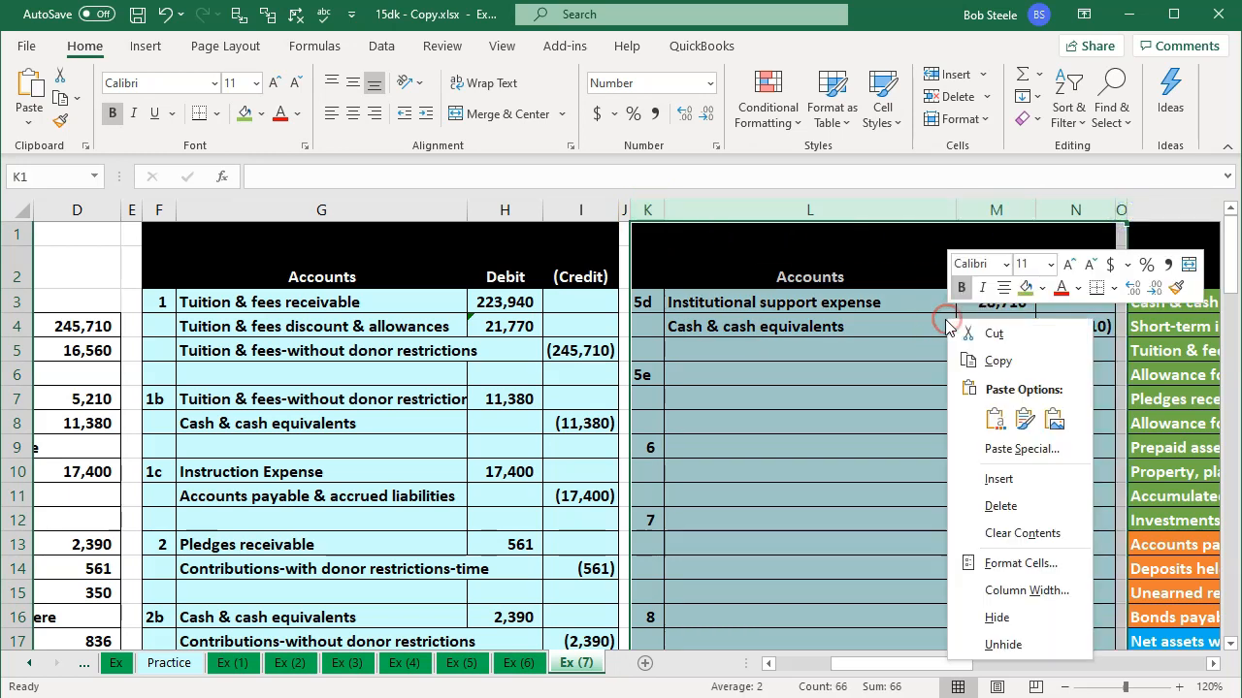
pyautogui.click(981, 615)
# - Post entry 5's Instruction Expense debit to the trial balance adjustment column by linking R26 to H31
pyautogui.click(477, 477)
pyautogui.scroll(-7, 465, 480)
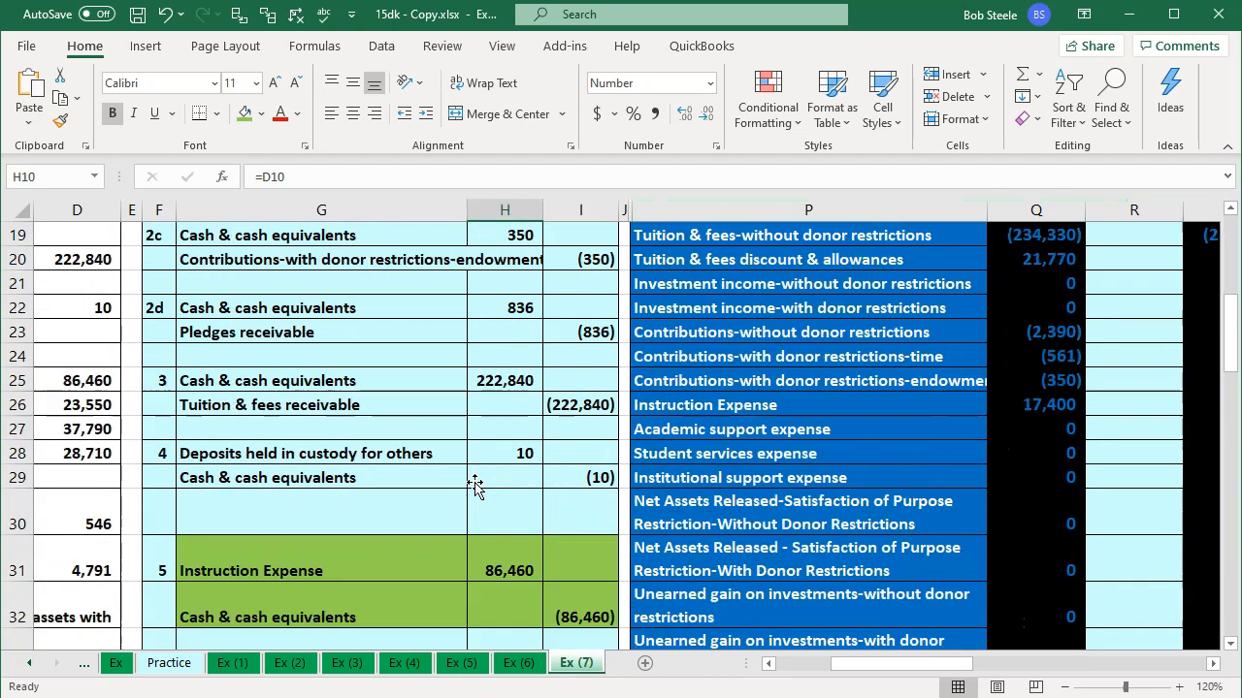
pyautogui.moveTo(410, 488); pyautogui.dragTo(507, 493)
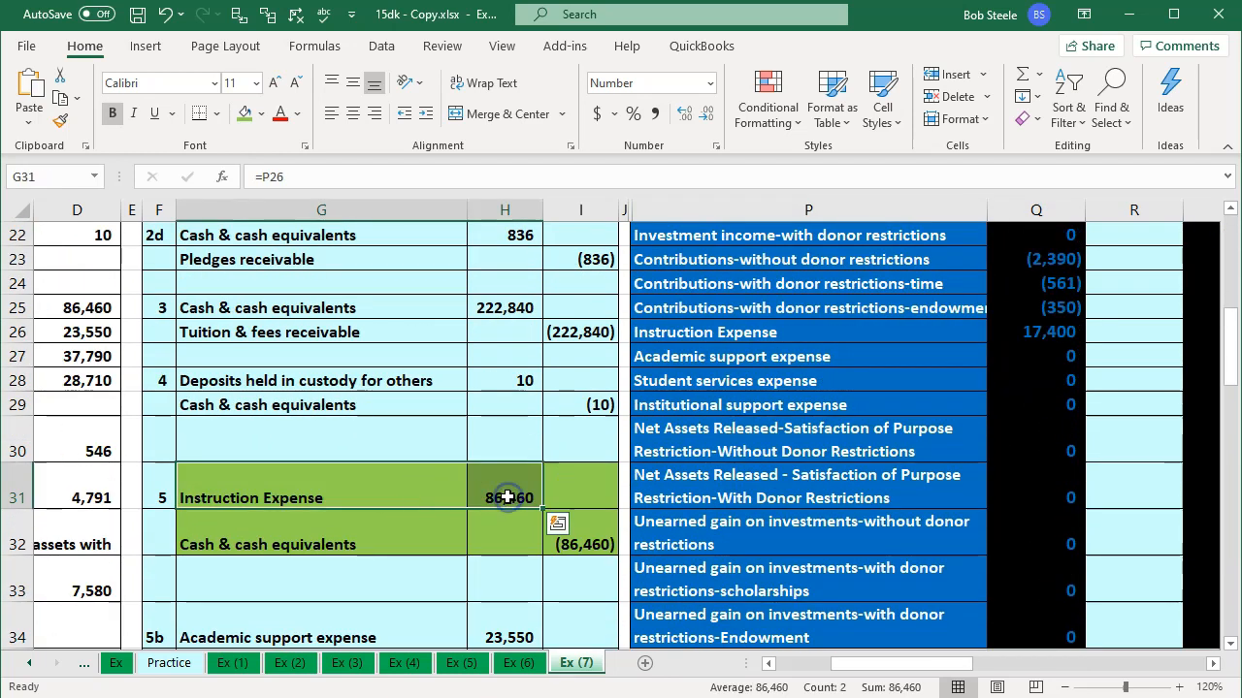
pyautogui.click(787, 494)
pyautogui.scroll(1, 787, 494)
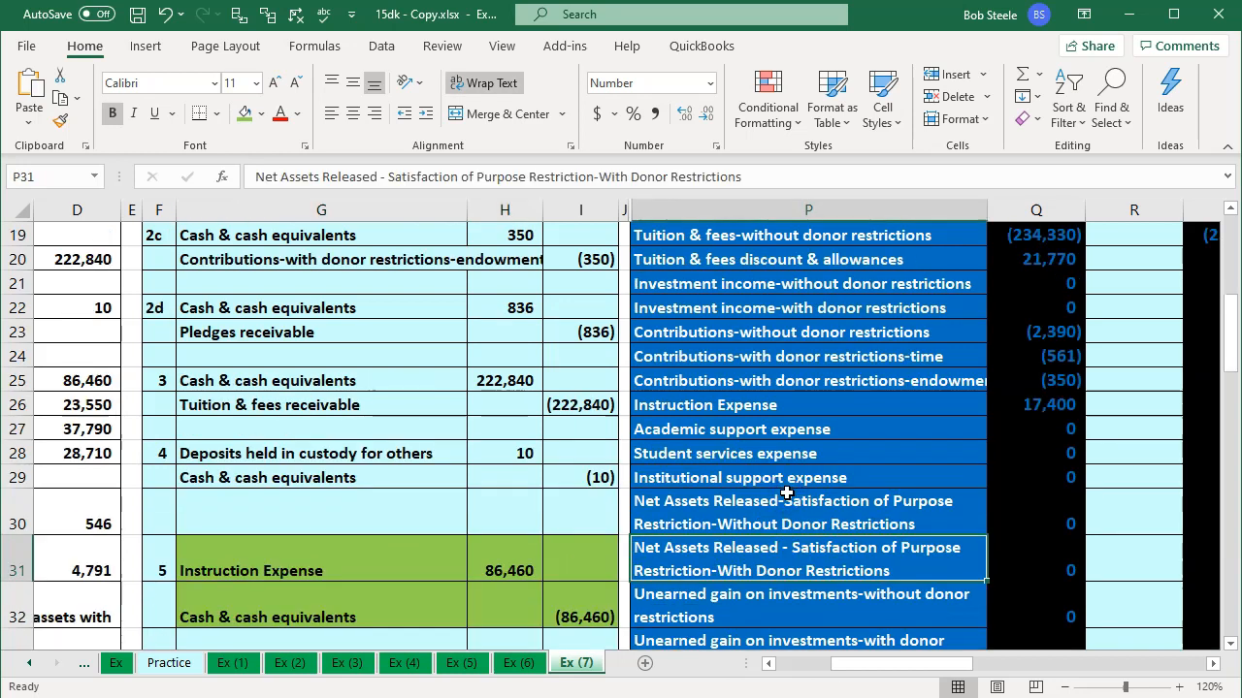
pyautogui.click(729, 408)
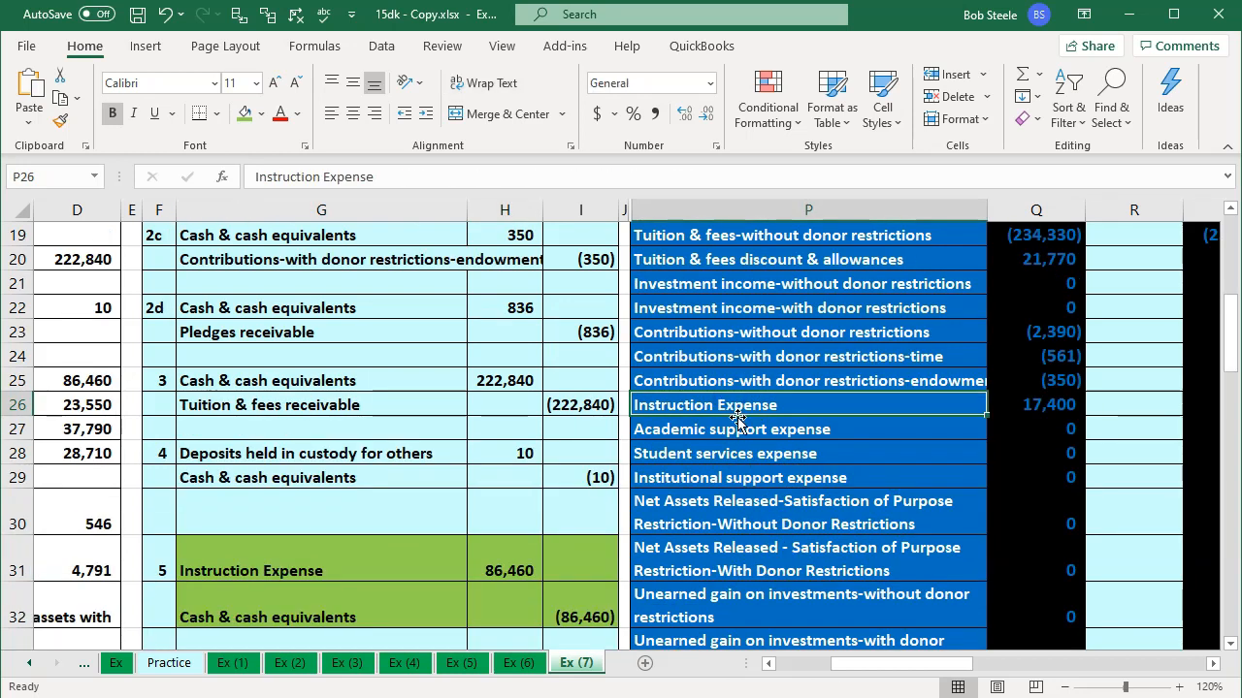
pyautogui.press('Right')
pyautogui.press('Right')
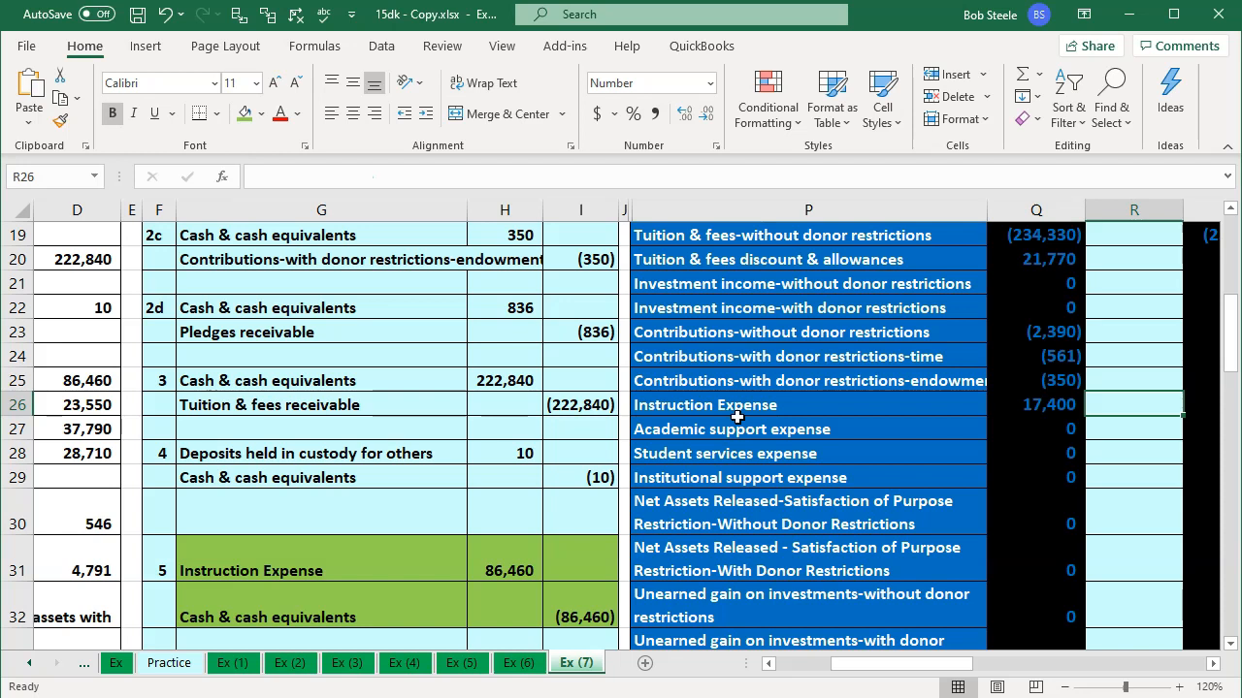
pyautogui.write('=')
pyautogui.press('Left')
pyautogui.press('Left')
pyautogui.press('Left')
pyautogui.press('Left')
pyautogui.press('Down')
pyautogui.press('Down')
pyautogui.press('Down')
pyautogui.press('Down')
pyautogui.press('Down')
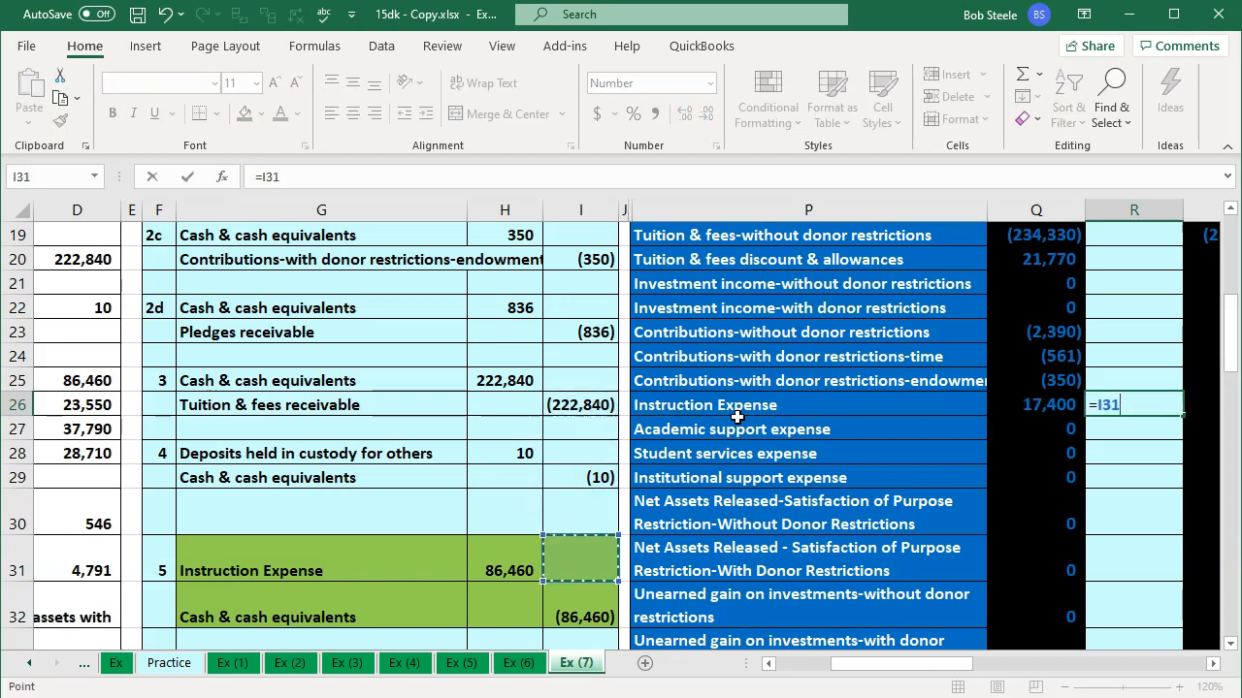
pyautogui.press('Return')
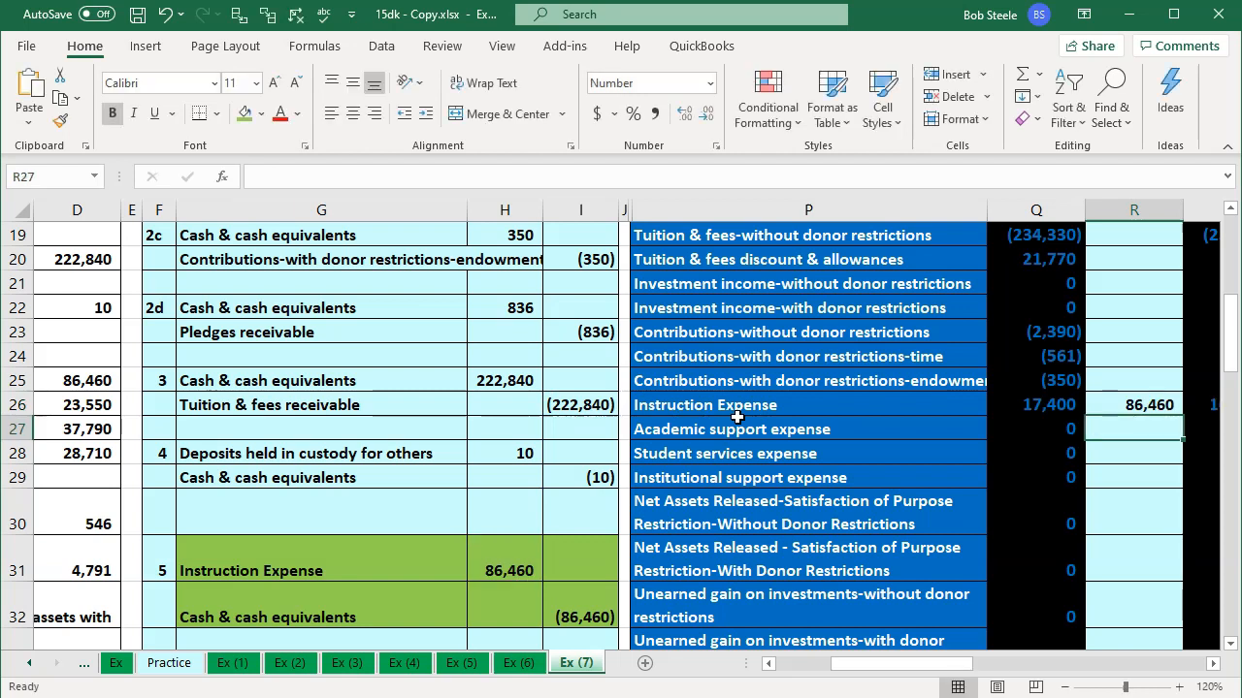
# - Post entry 5's cash credit to the Cash & cash equivalents adjustment cell R3 with the formula =I32
pyautogui.click(600, 609)
pyautogui.scroll(4, 838, 498)
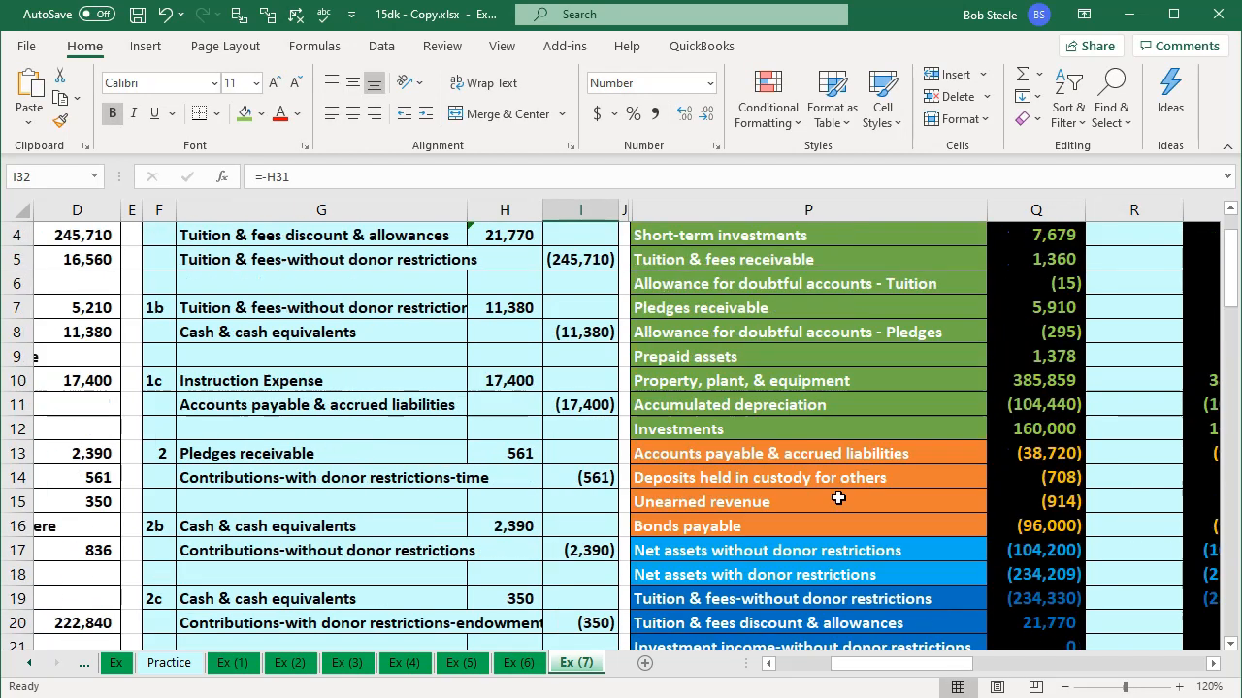
pyautogui.scroll(2, 838, 499)
pyautogui.click(1131, 297)
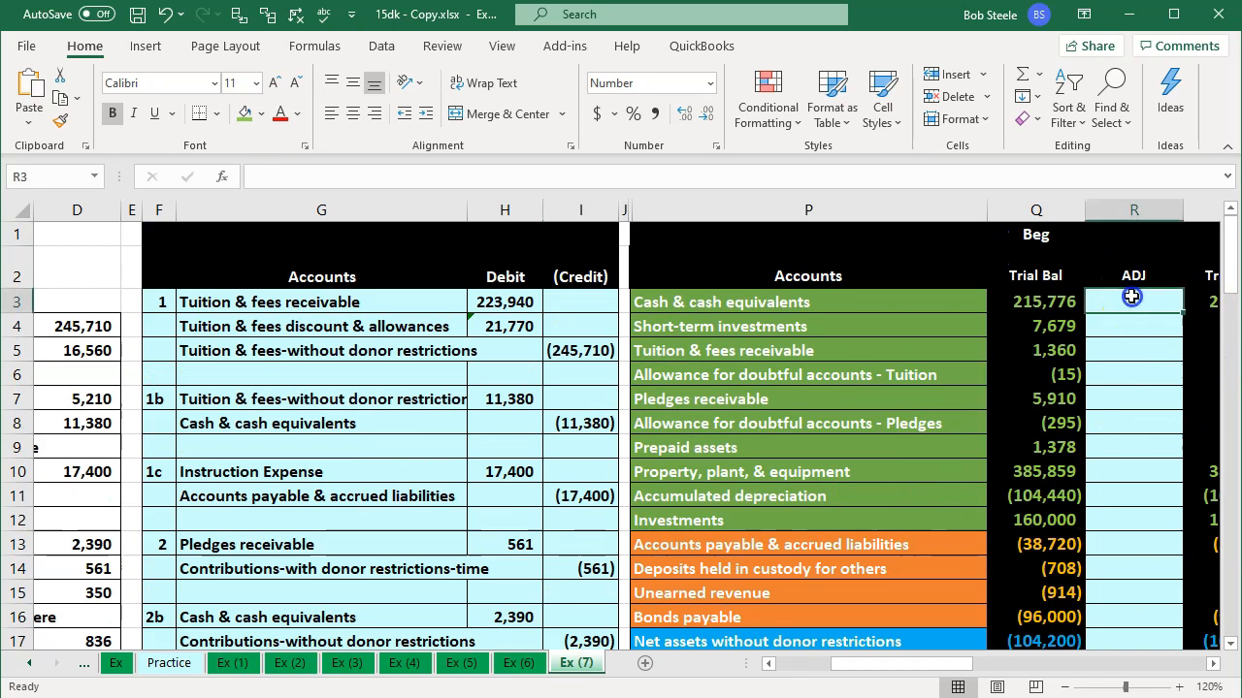
pyautogui.write('=')
pyautogui.press('Down')
pyautogui.press('Down')
pyautogui.press('Down')
pyautogui.press('Down')
pyautogui.press('Down')
pyautogui.press('Down')
pyautogui.press('Down')
pyautogui.press('Down')
pyautogui.press('Down')
pyautogui.press('Down')
pyautogui.press('Down')
pyautogui.press('Down')
pyautogui.press('Down')
pyautogui.press('Down')
pyautogui.press('Down')
pyautogui.press('Down')
pyautogui.press('Down')
pyautogui.press('Down')
pyautogui.press('Down')
pyautogui.press('Down')
pyautogui.press('Down')
pyautogui.press('Down')
pyautogui.press('Left')
pyautogui.press('Left')
pyautogui.press('Left')
pyautogui.press('Left')
pyautogui.press('Down')
pyautogui.press('Down')
pyautogui.press('Down')
pyautogui.press('Down')
pyautogui.press('Down')
pyautogui.press('Down')
pyautogui.press('Down')
pyautogui.press('Down')
pyautogui.press('Down')
pyautogui.press('Up')
pyautogui.press('Up')
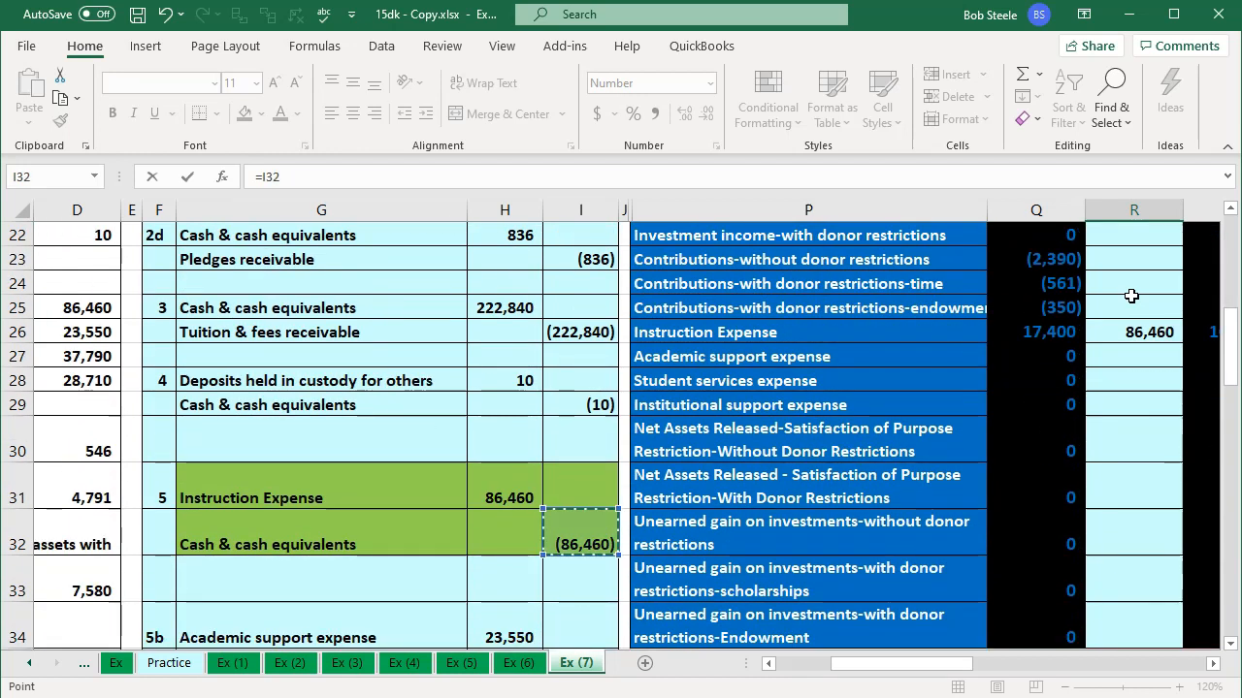
pyautogui.hotkey('shift', 'Return')
# - Examine the adjusted trial balance for cash, Instruction Expense and the change in temp accounts, then return to entry 5
pyautogui.press('Right')
pyautogui.press('Down')
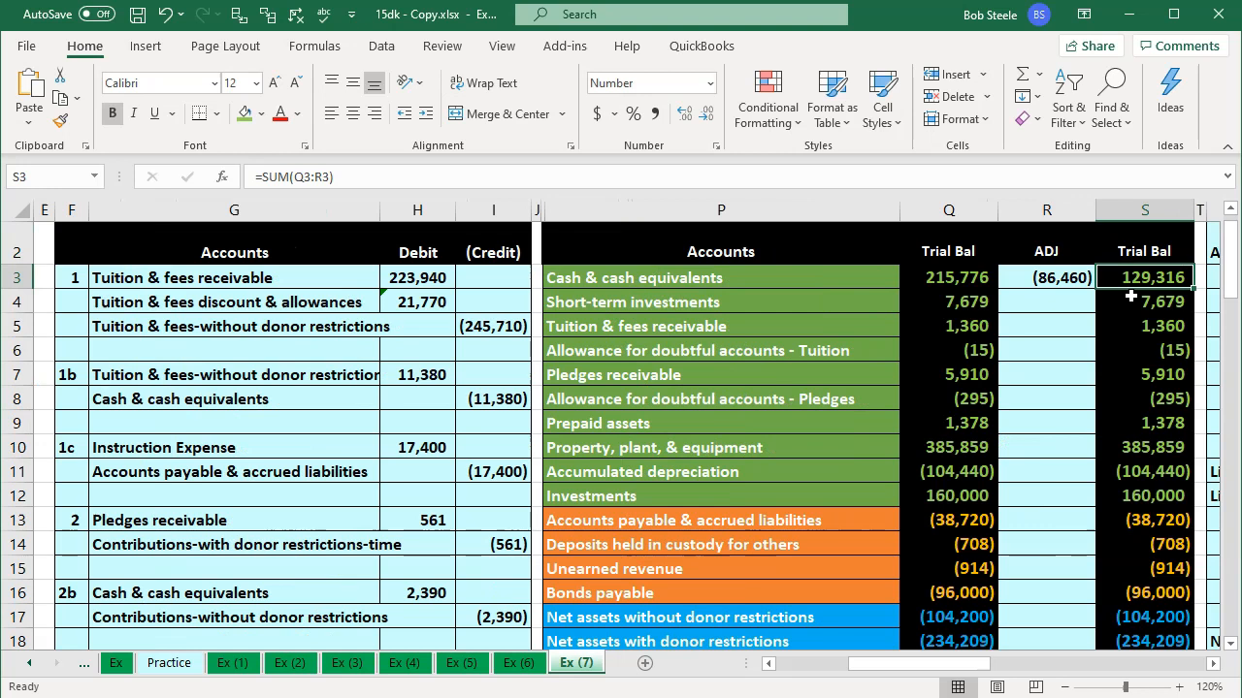
pyautogui.scroll(-3, 1131, 362)
pyautogui.click(1152, 607)
pyautogui.scroll(-4, 1151, 606)
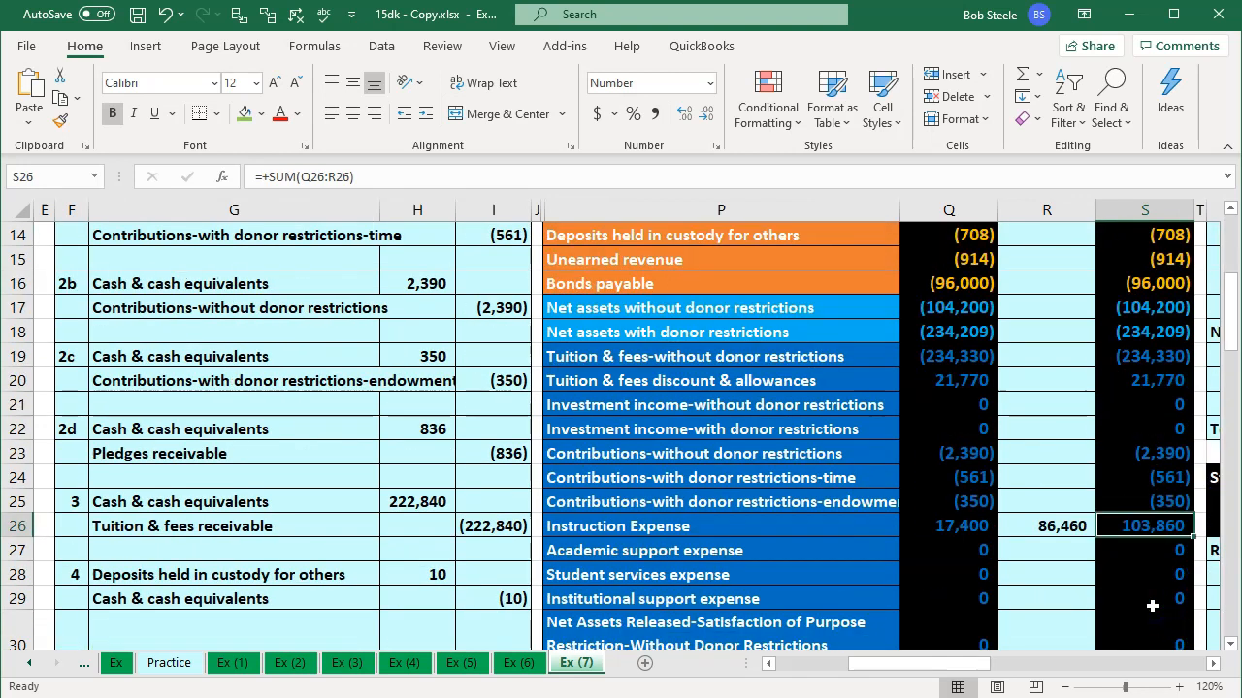
pyautogui.scroll(-1, 1152, 607)
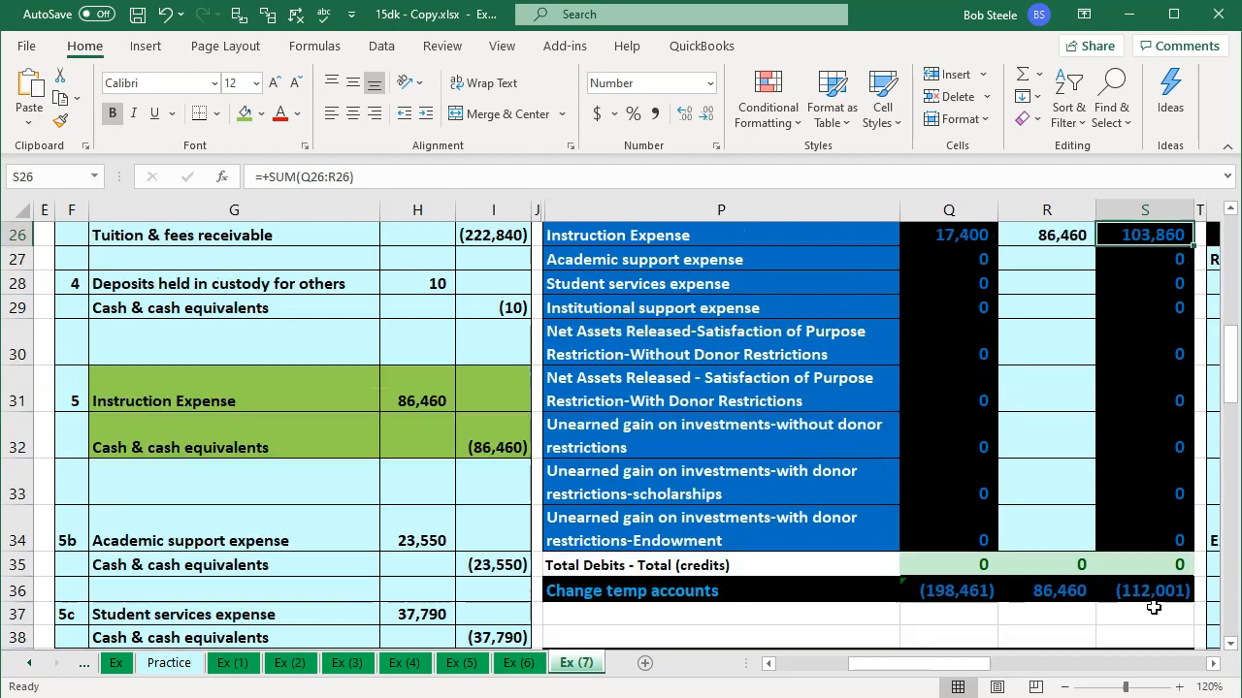
pyautogui.click(1153, 594)
pyautogui.hotkey('alt', '=')
pyautogui.press('Return')
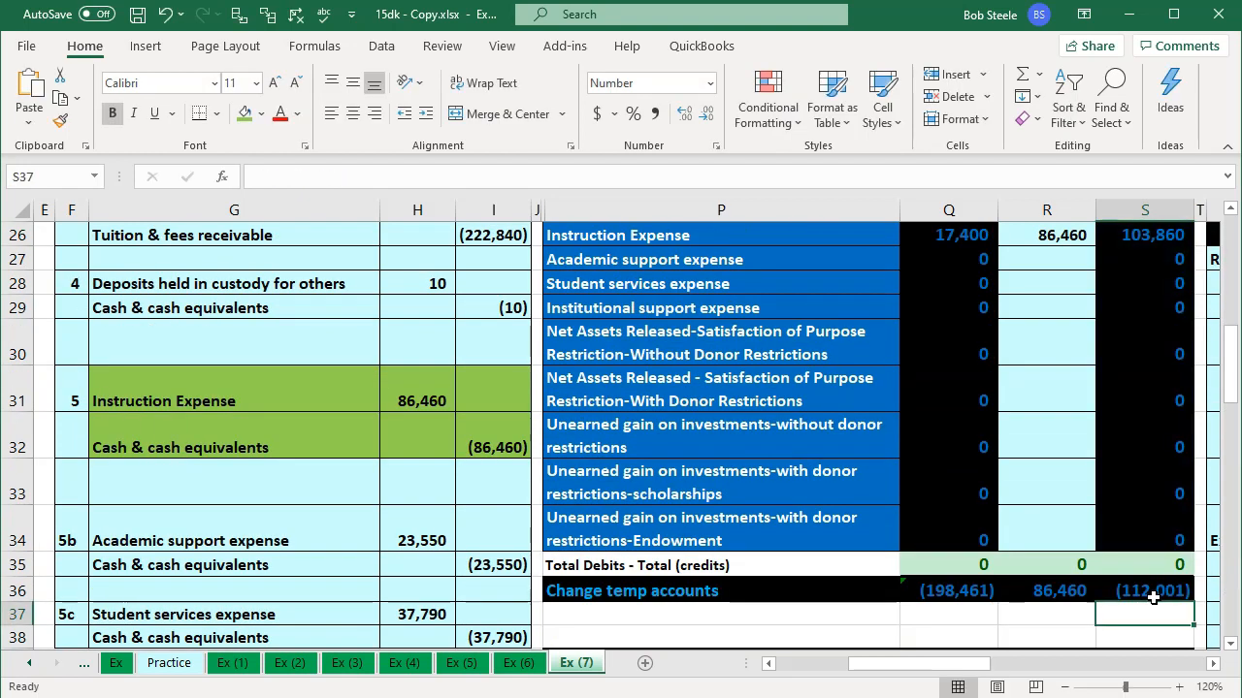
pyautogui.click(337, 431)
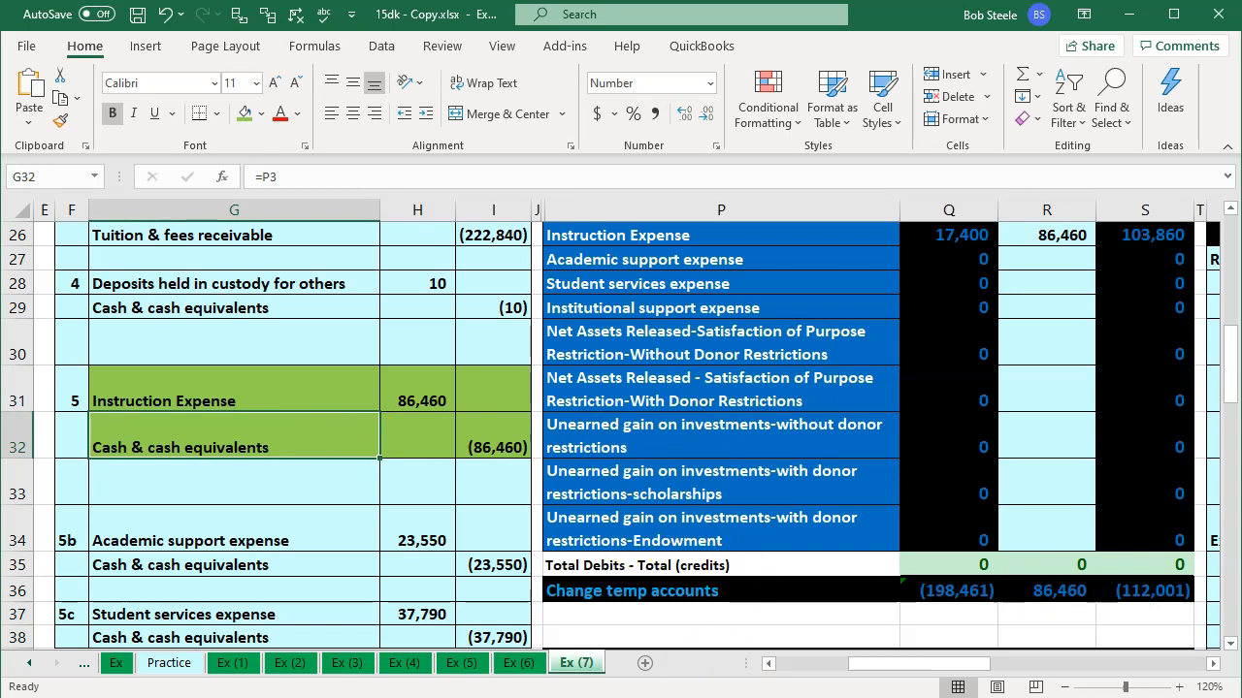
# - Switch to QuickBooks and start a new check from the Checking account dated 01/22/2020
pyautogui.hotkey('alt', 'Tab')
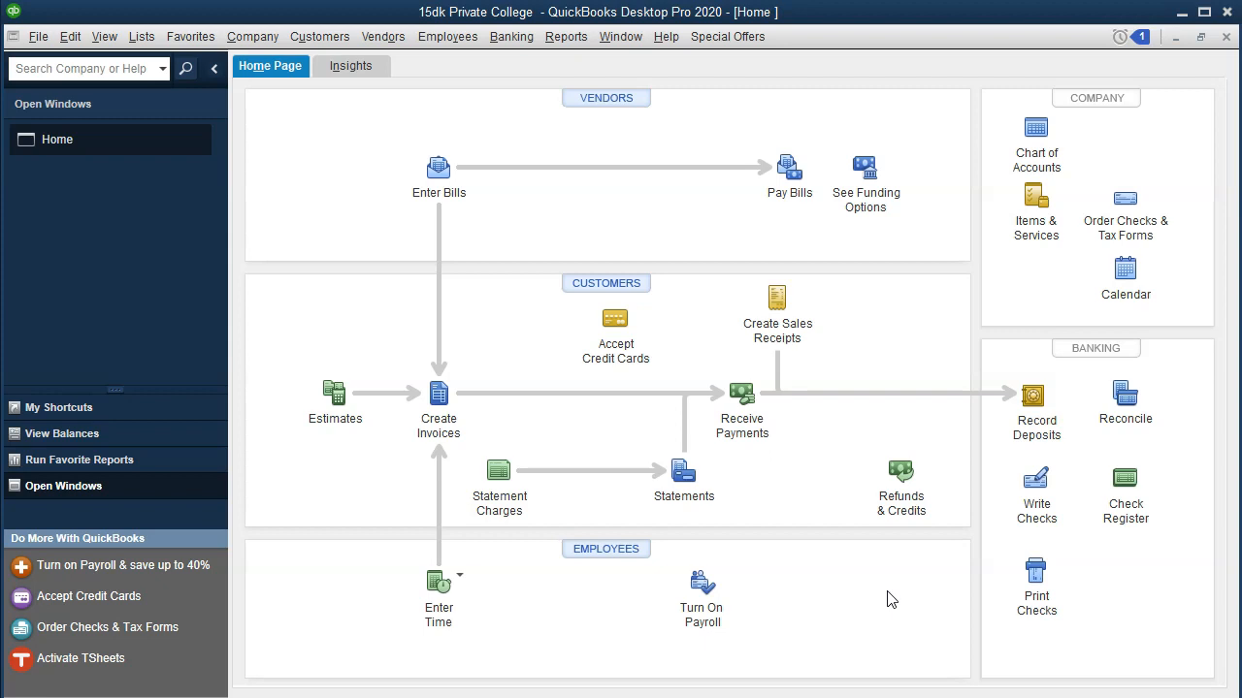
pyautogui.click(1029, 499)
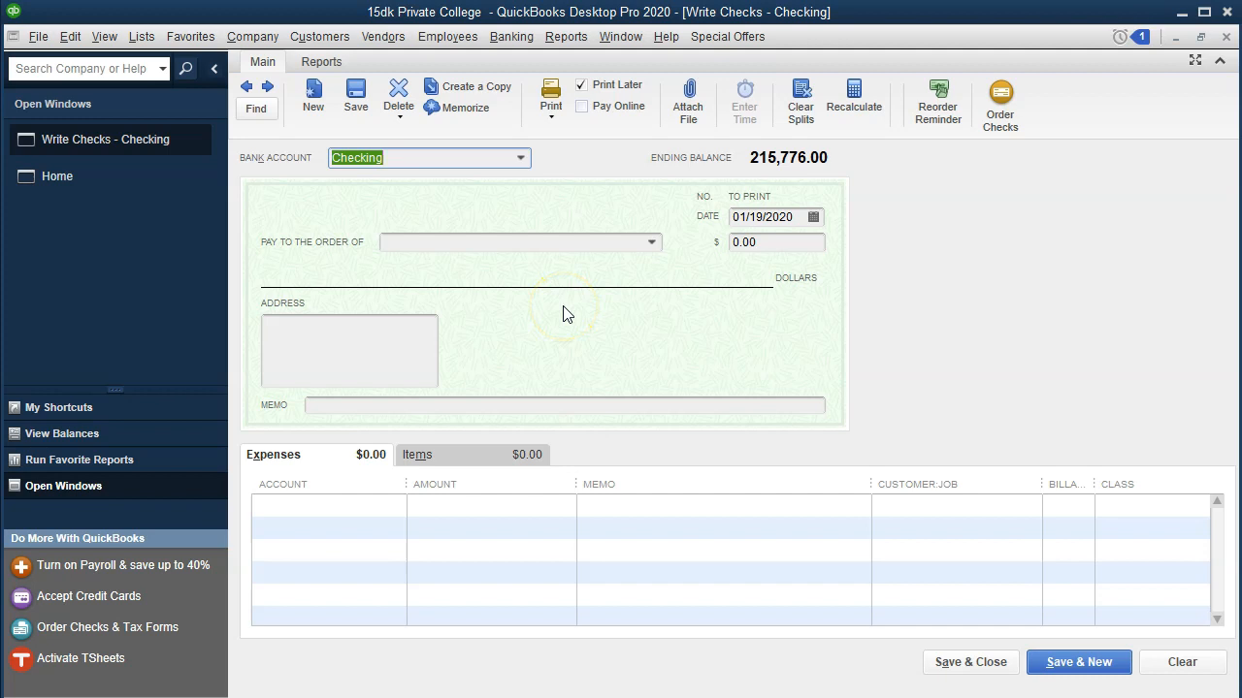
pyautogui.press('Tab')
pyautogui.press('+')
pyautogui.press('+')
pyautogui.press('+')
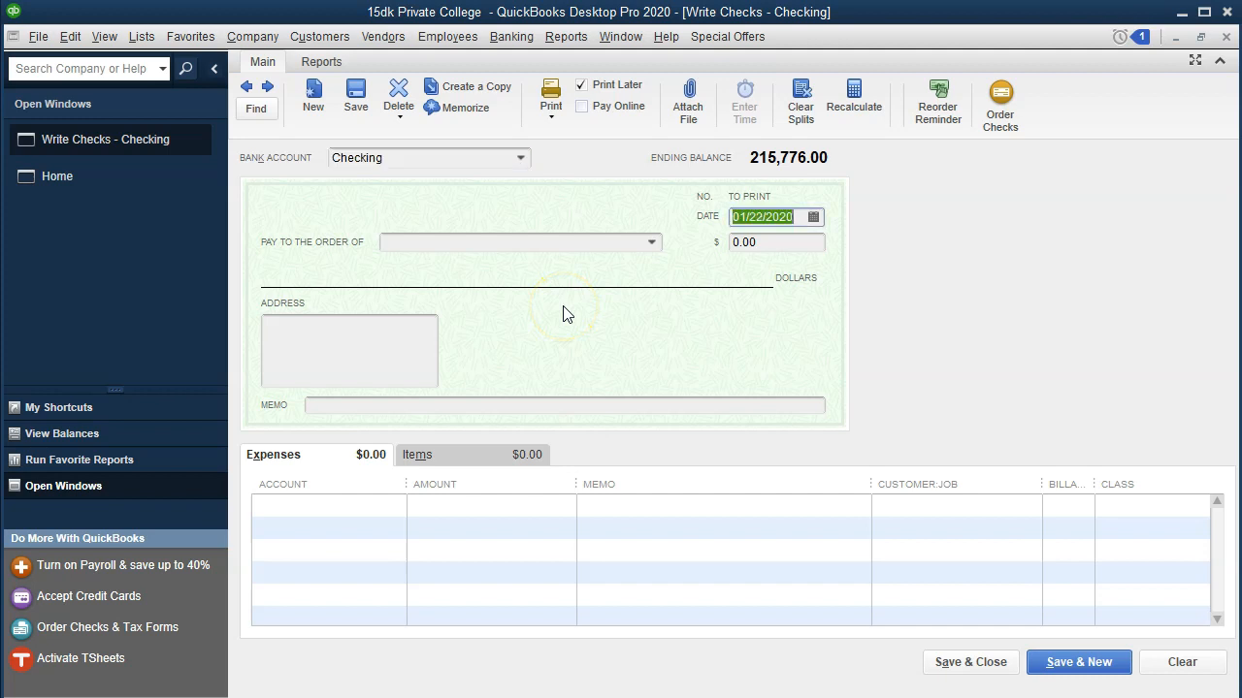
# - Make the check payable to Employee 1 and quick-add that name as a vendor
pyautogui.press('Tab')
pyautogui.write('Employee')
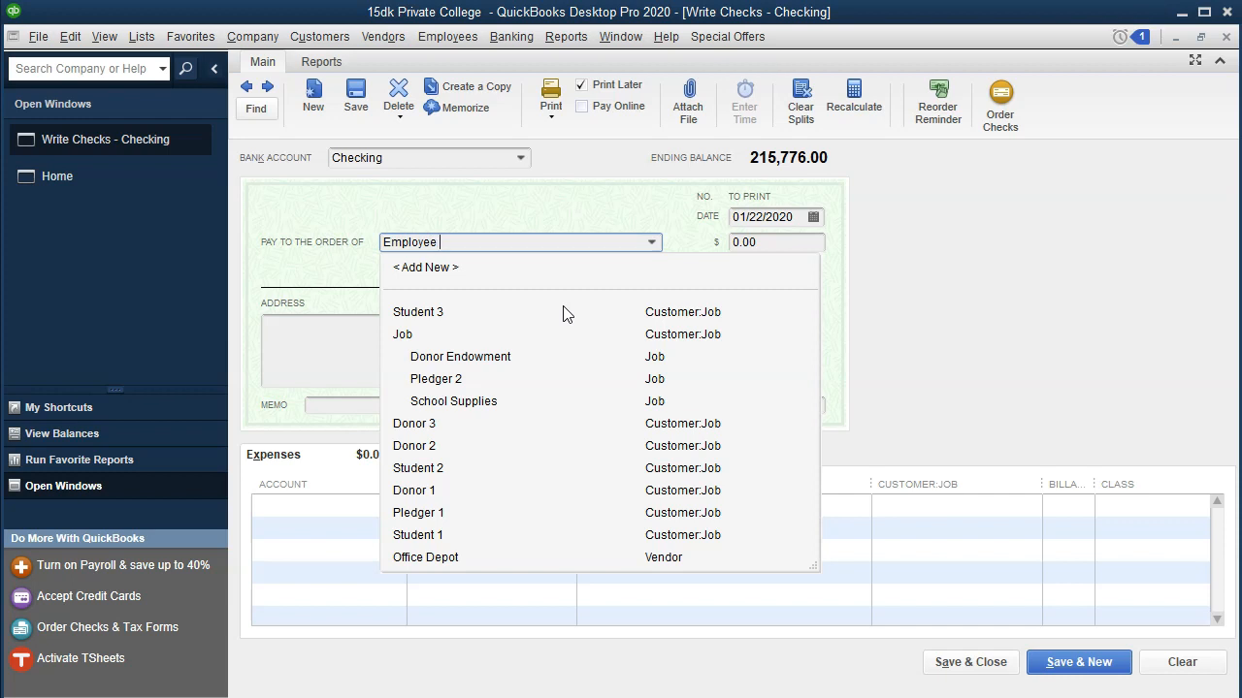
pyautogui.write(' 1')
pyautogui.press('Tab')
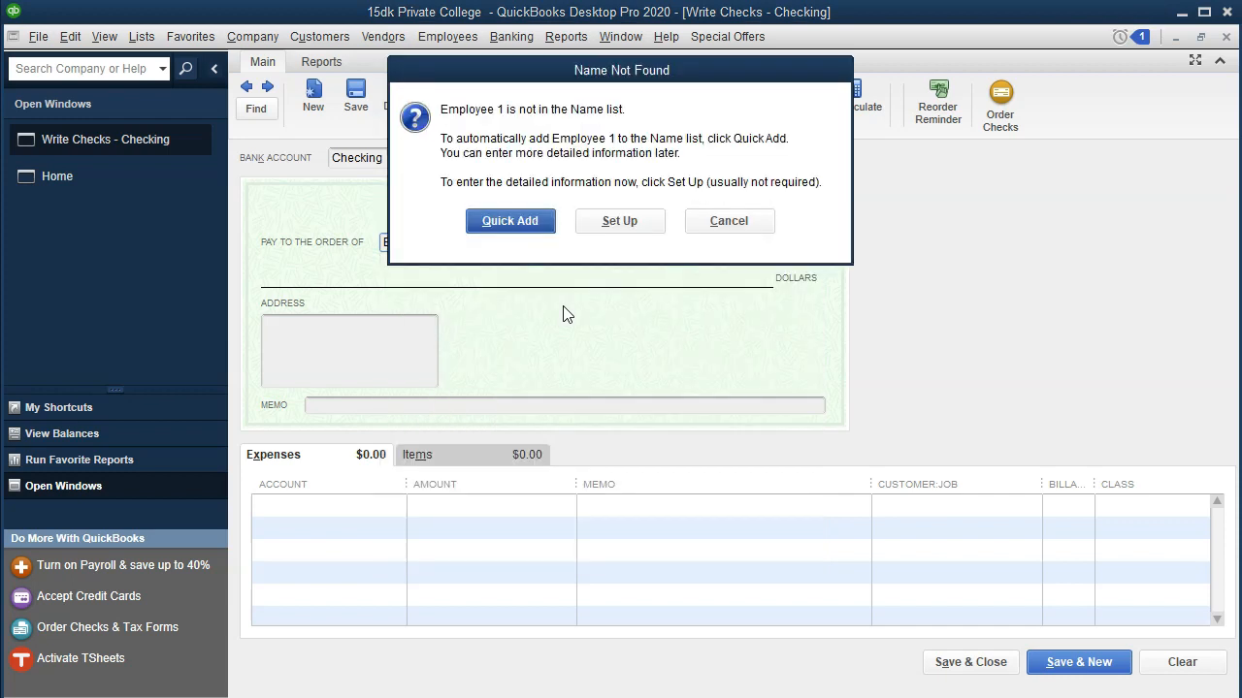
pyautogui.click(512, 226)
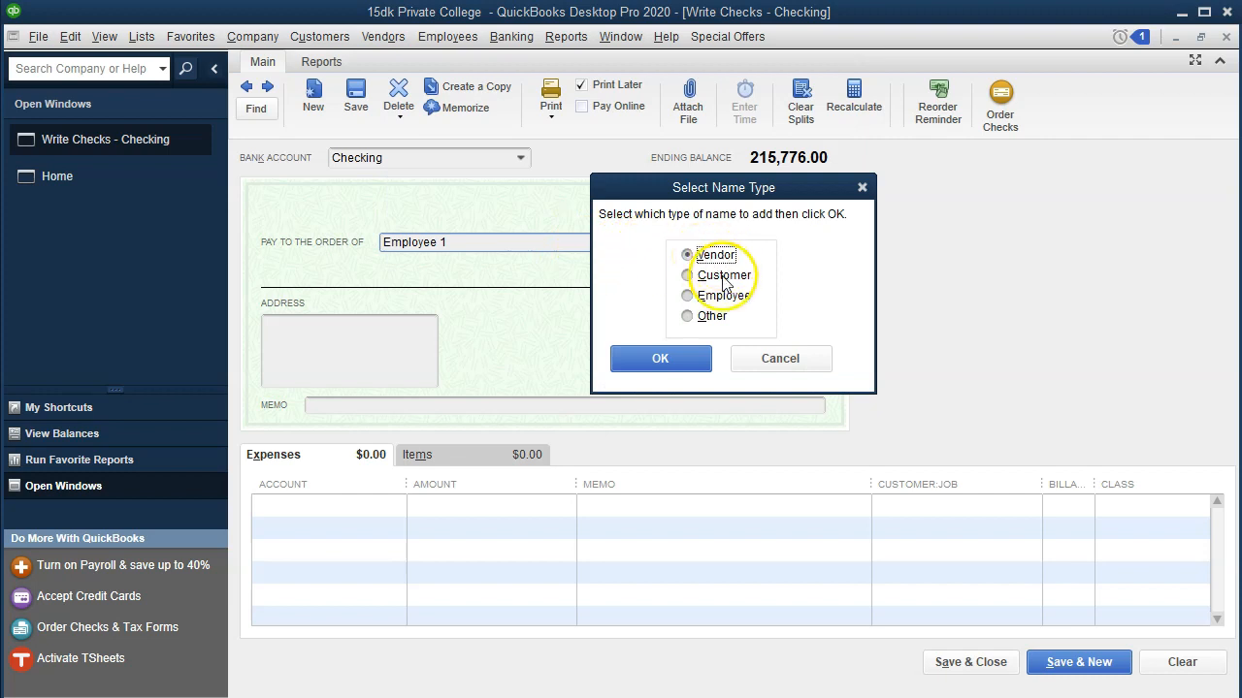
pyautogui.click(698, 361)
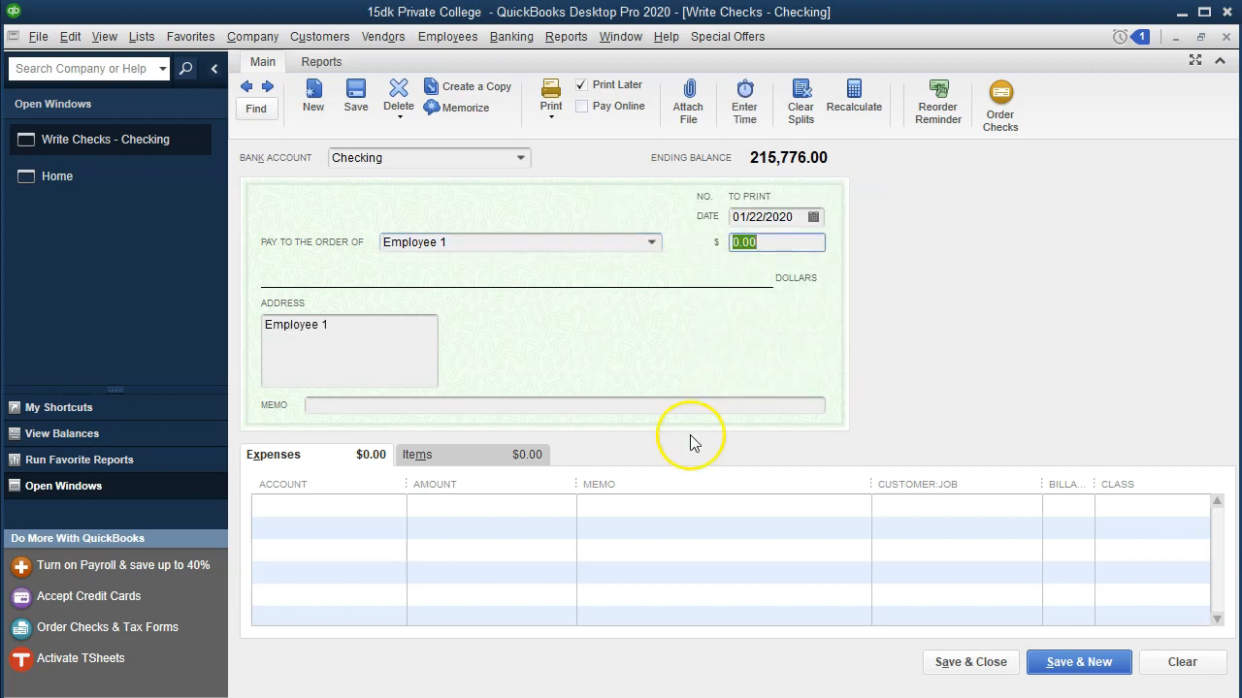
# - Look up entry 5's amount in the Excel worksheet, then return to QuickBooks and set the check amount to 86,460
pyautogui.hotkey('alt', 'Tab')
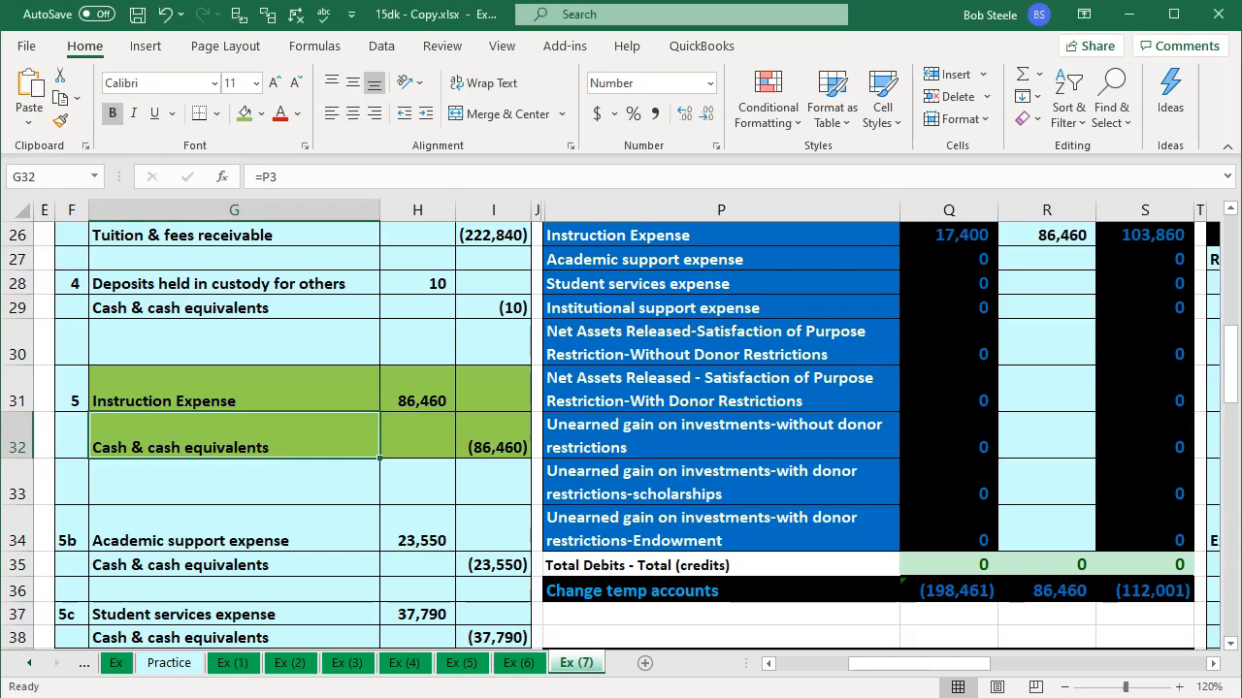
pyautogui.hotkey('alt', 'Tab')
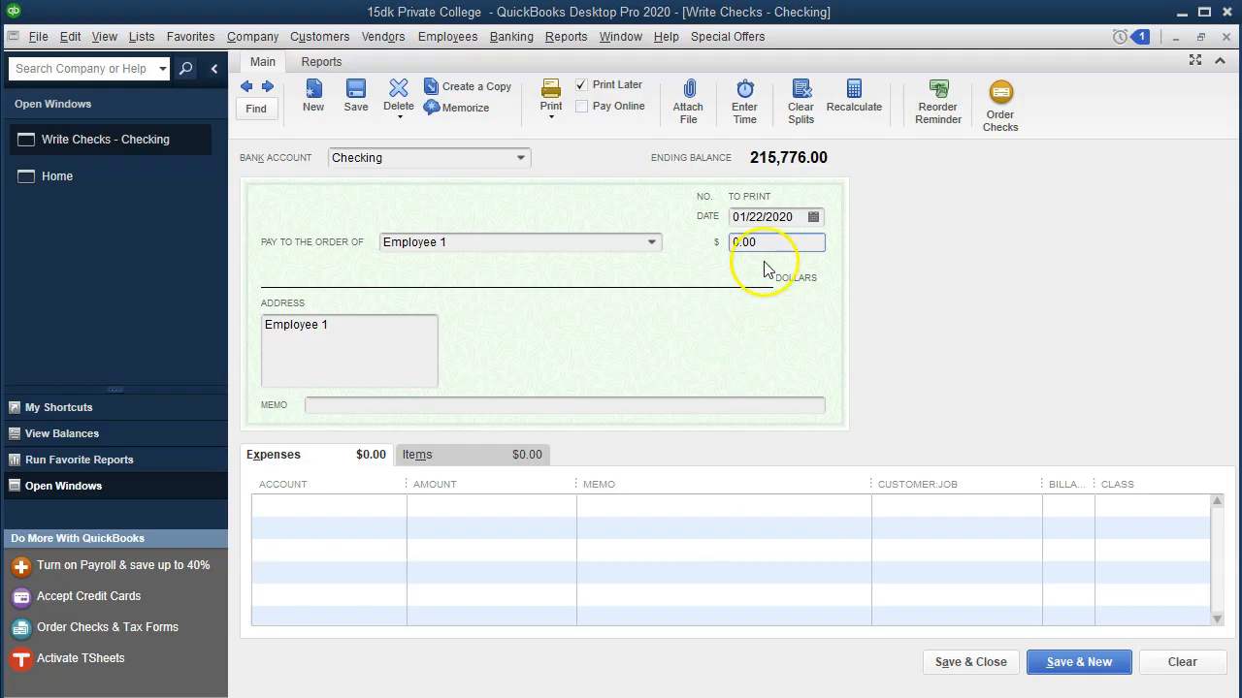
pyautogui.write('86460')
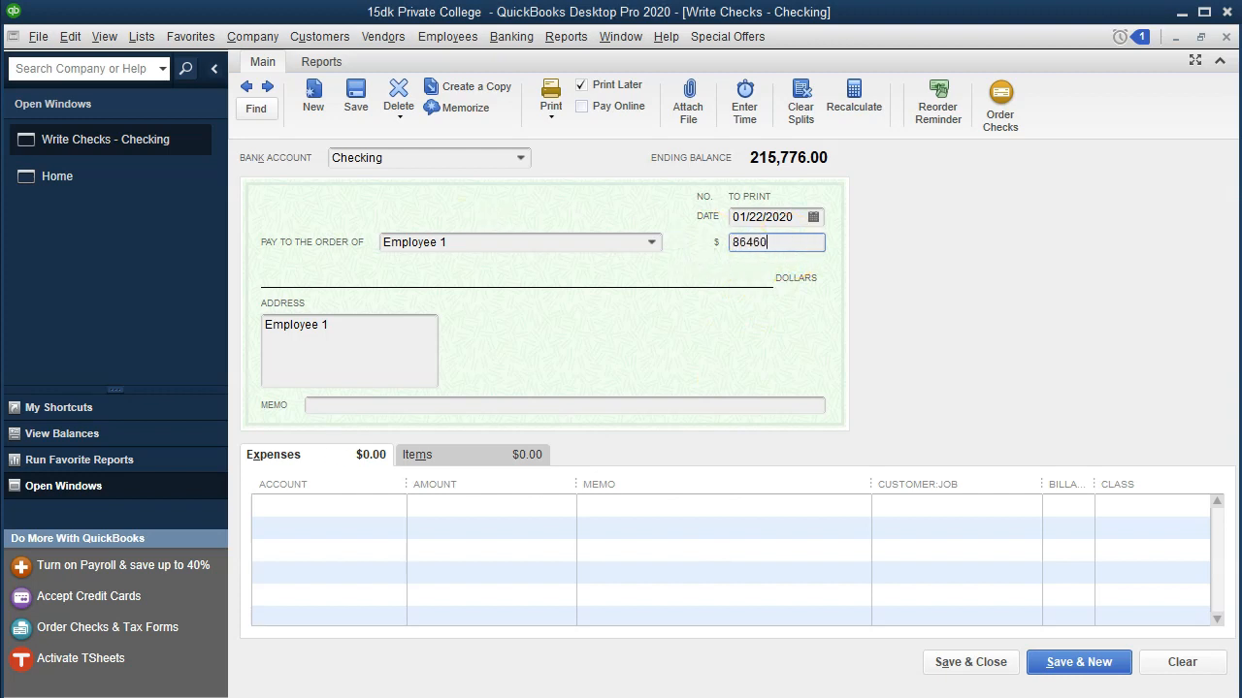
pyautogui.press('Tab')
pyautogui.press('Tab')
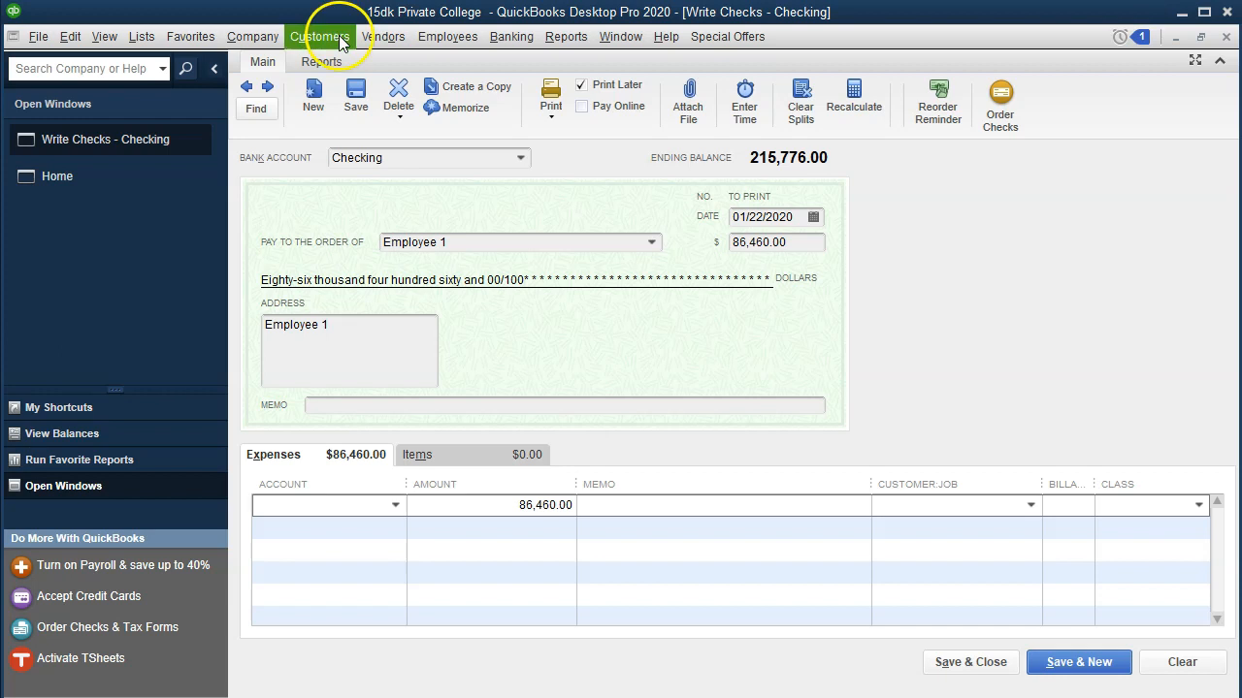
# - Charge the check to Instruction Expense with class Unrestricted, then save it and start a new check, accepting the future date
pyautogui.click(398, 506)
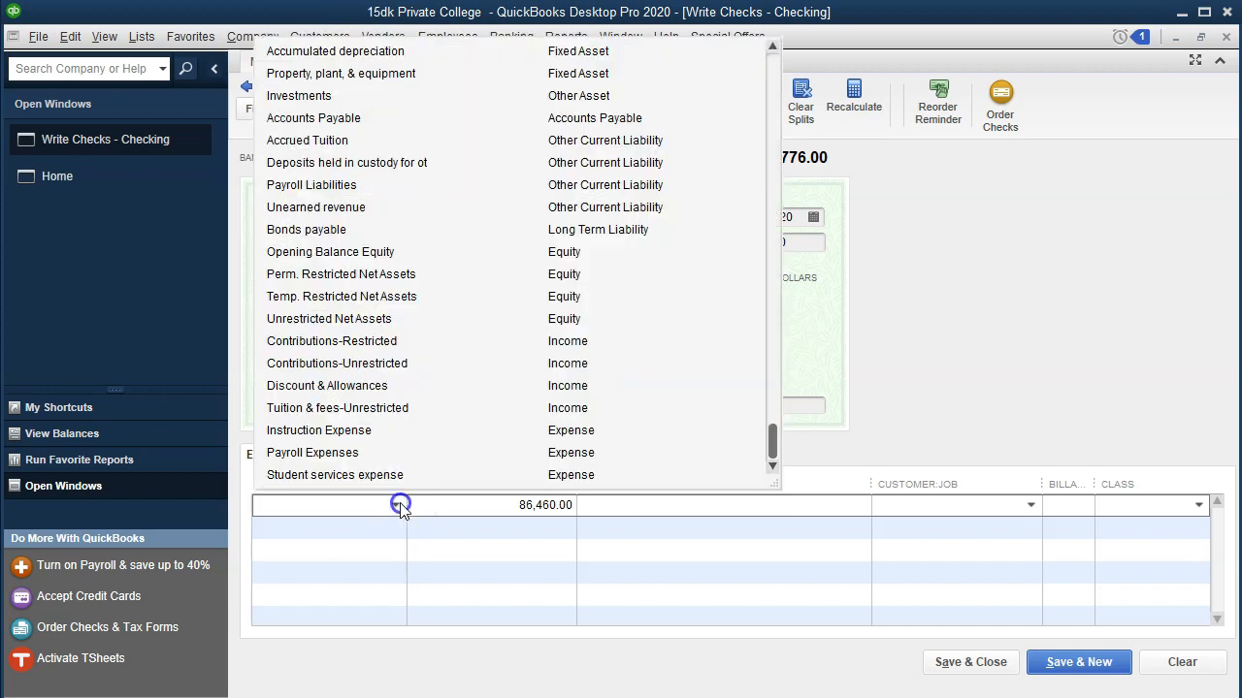
pyautogui.write('Instruction Expense')
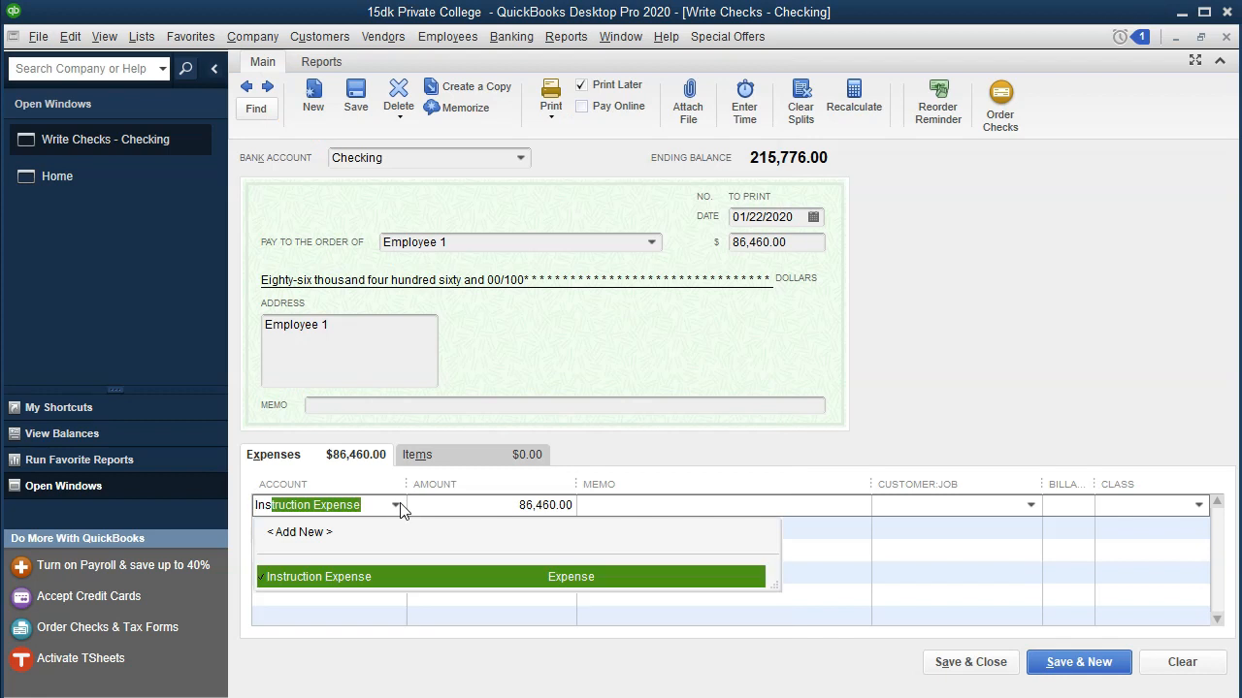
pyautogui.press('Tab')
pyautogui.press('Tab')
pyautogui.press('Tab')
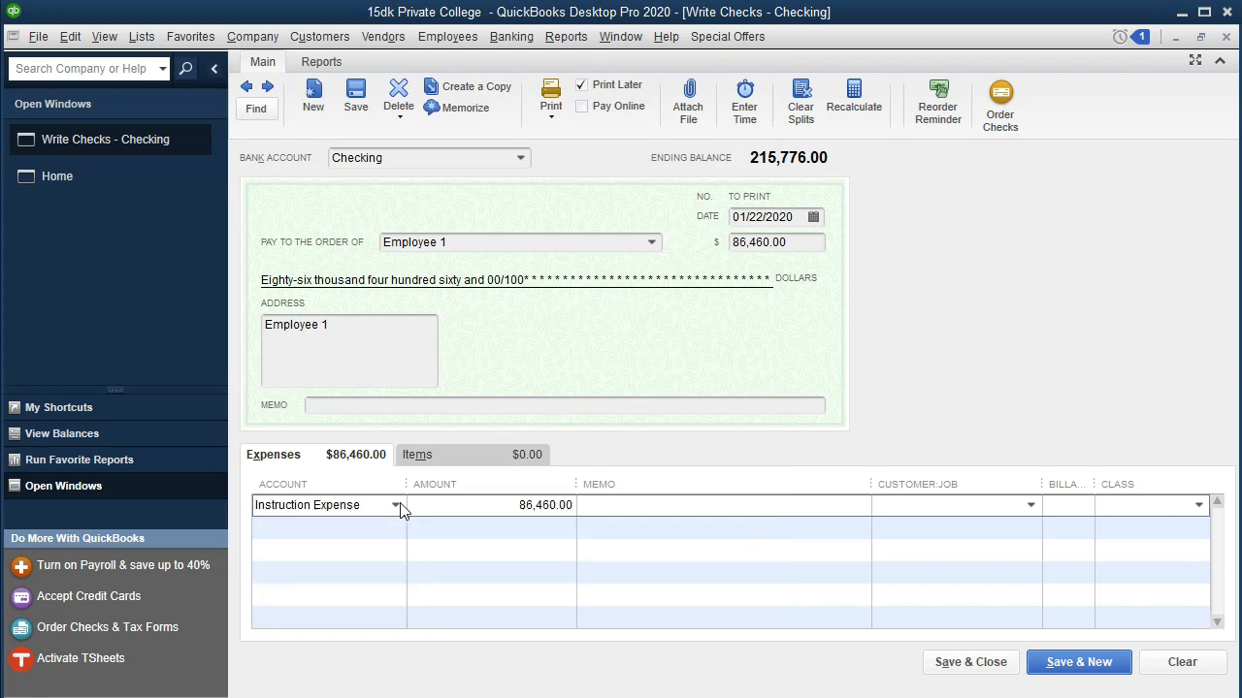
pyautogui.press('Tab')
pyautogui.write('Un')
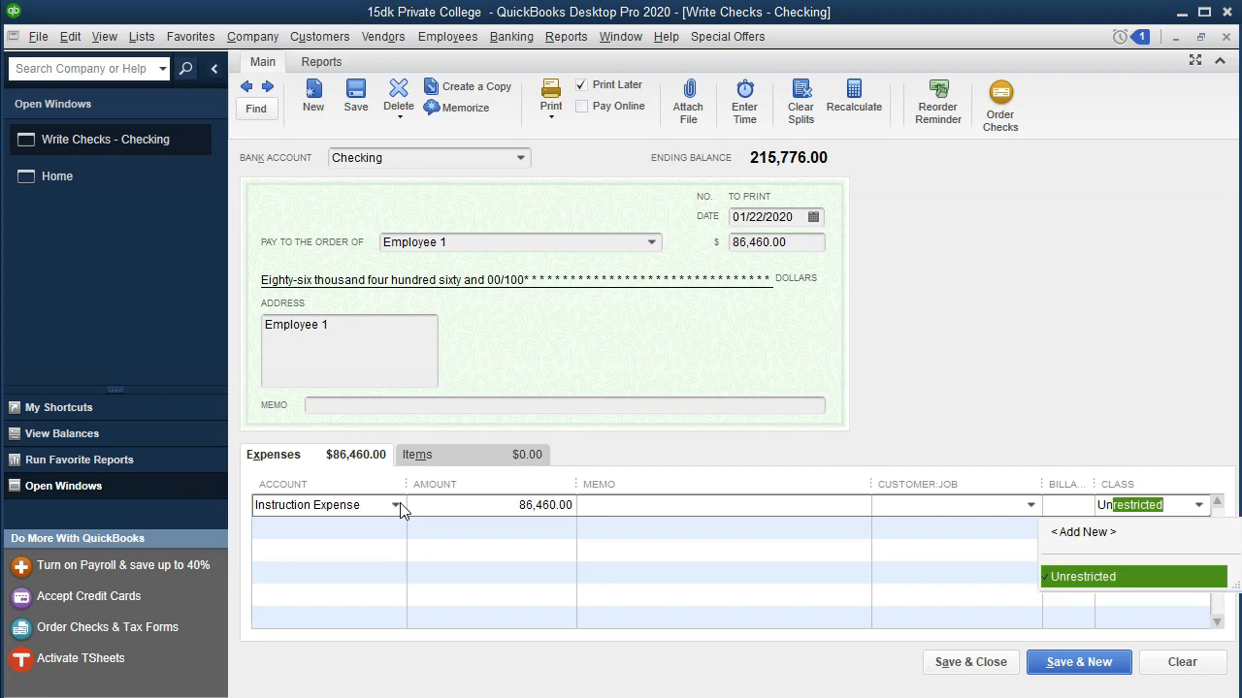
pyautogui.press('Tab')
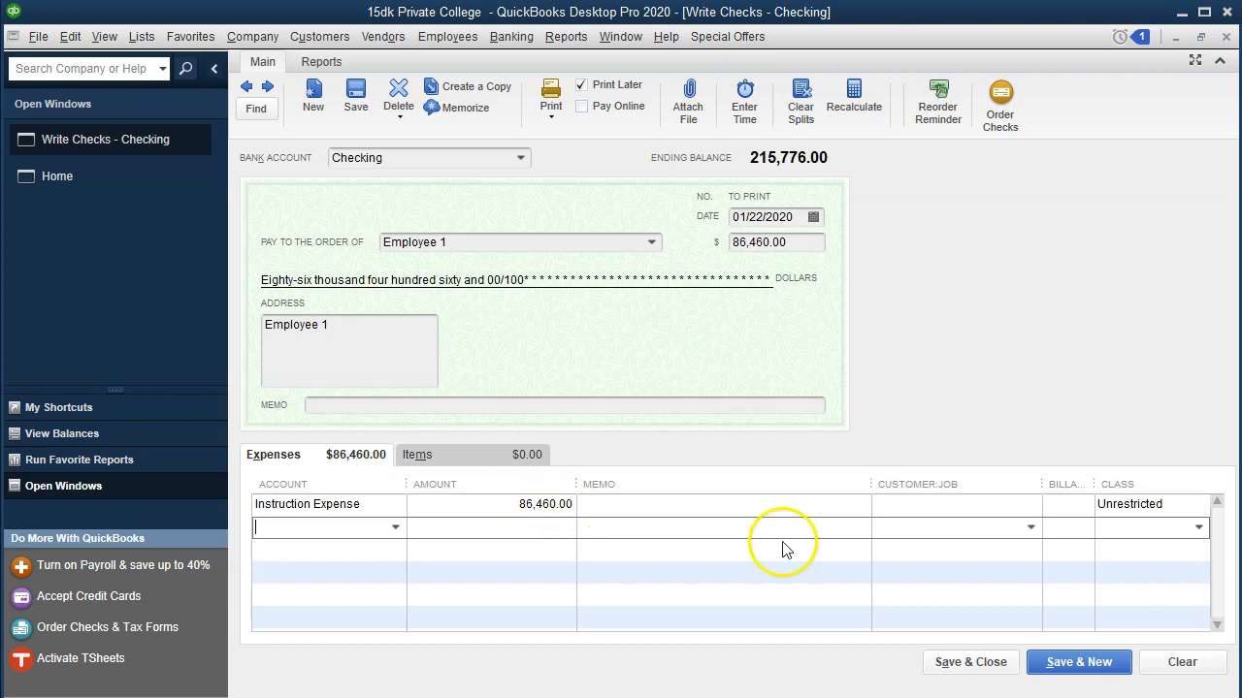
pyautogui.click(1055, 666)
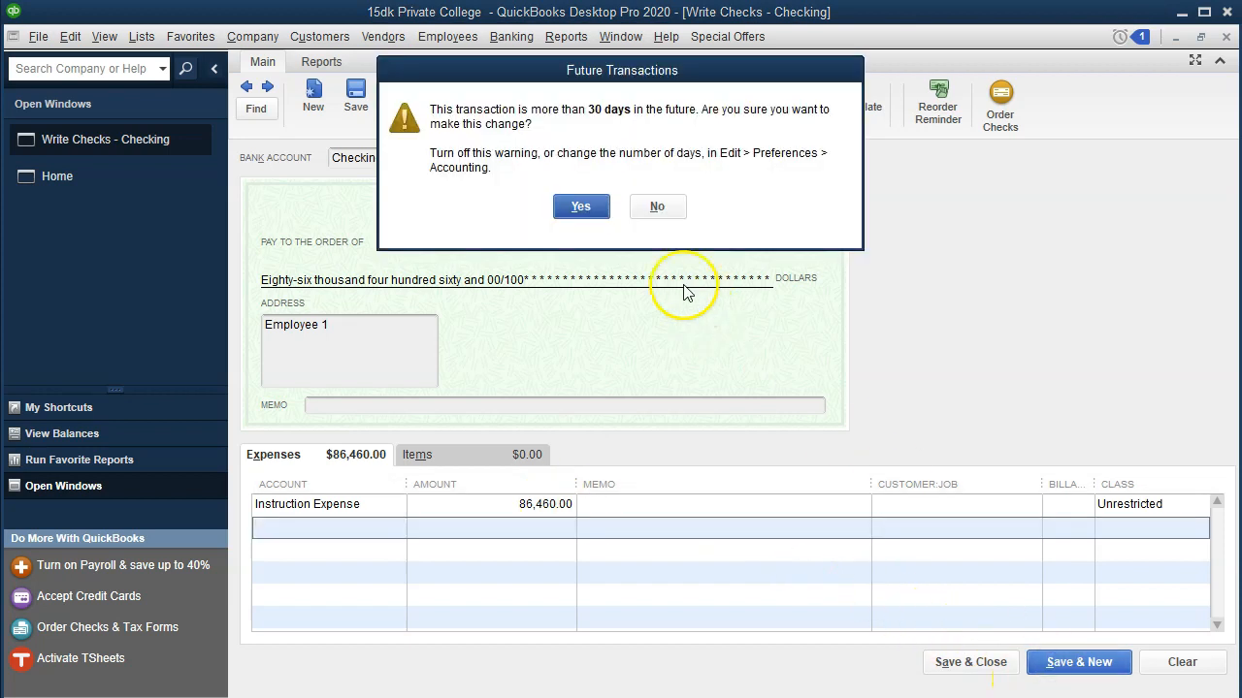
pyautogui.click(582, 206)
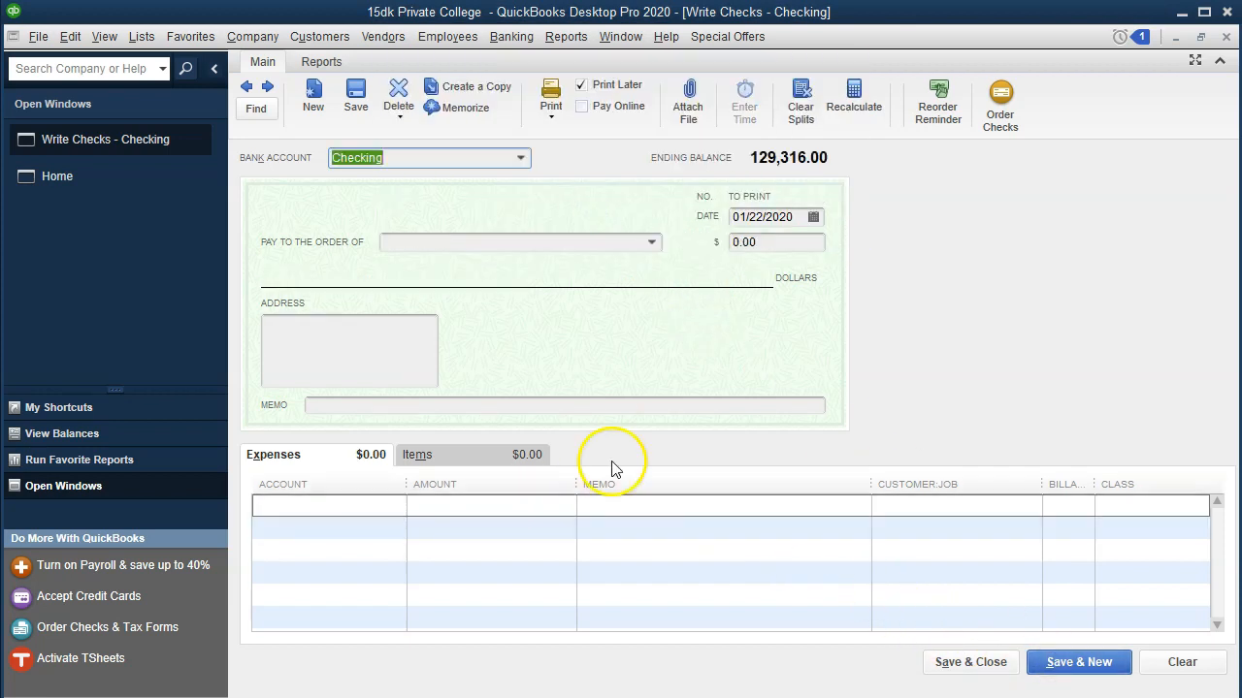
# - Switch to Excel and change entry 5's highlighted cells G31:I32 back to the light blue fill
pyautogui.click(606, 697)
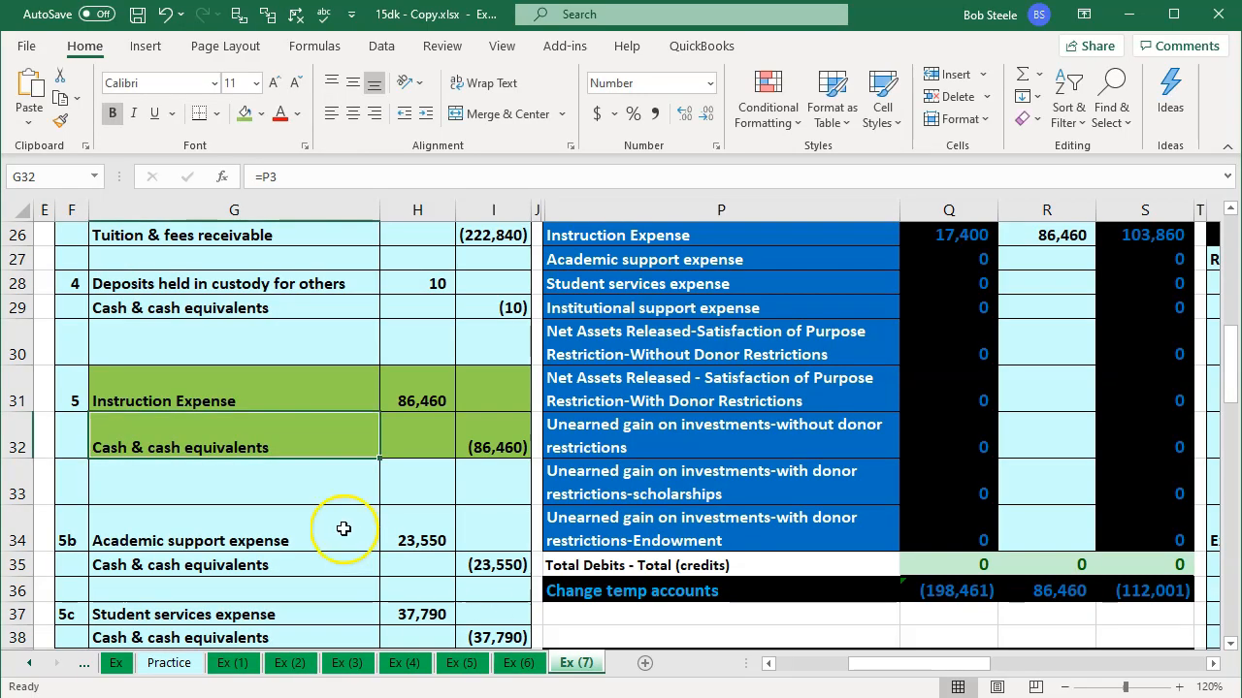
pyautogui.moveTo(261, 400); pyautogui.dragTo(467, 443)
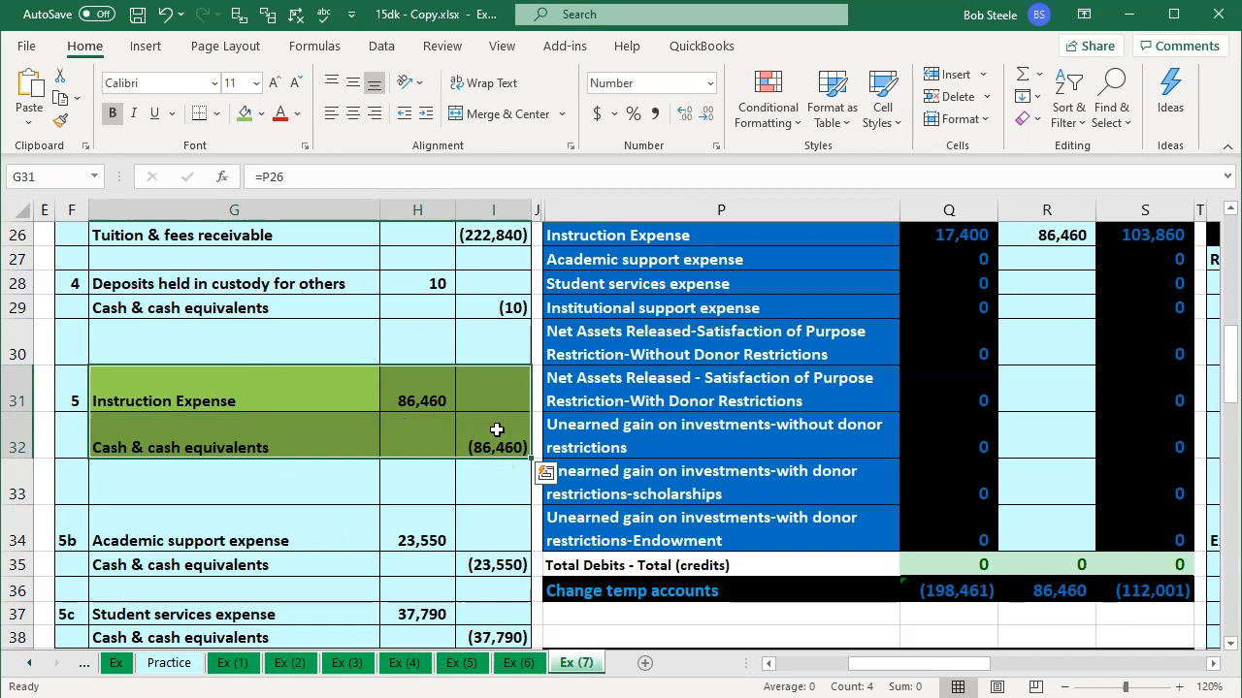
pyautogui.rightClick(490, 439)
pyautogui.click(597, 484)
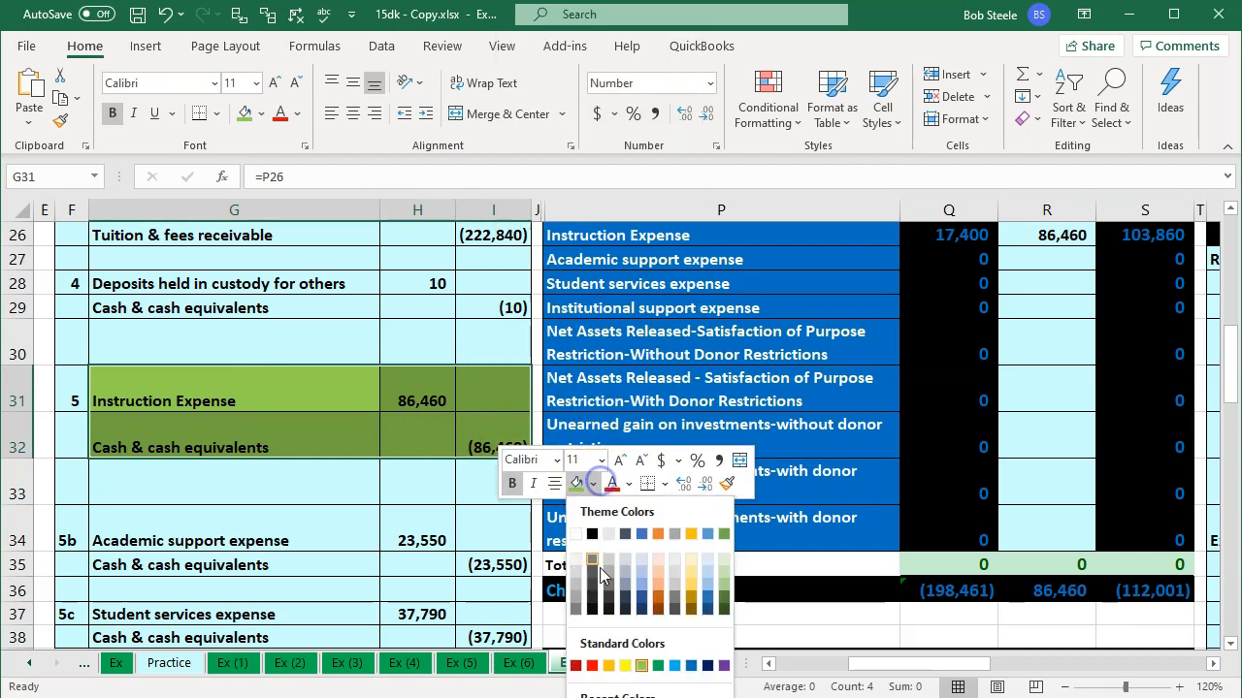
pyautogui.click(588, 697)
# - Highlight entry 5b's Academic support expense and cash rows, G34:I35, with the standard light green fill
pyautogui.scroll(-1, 349, 501)
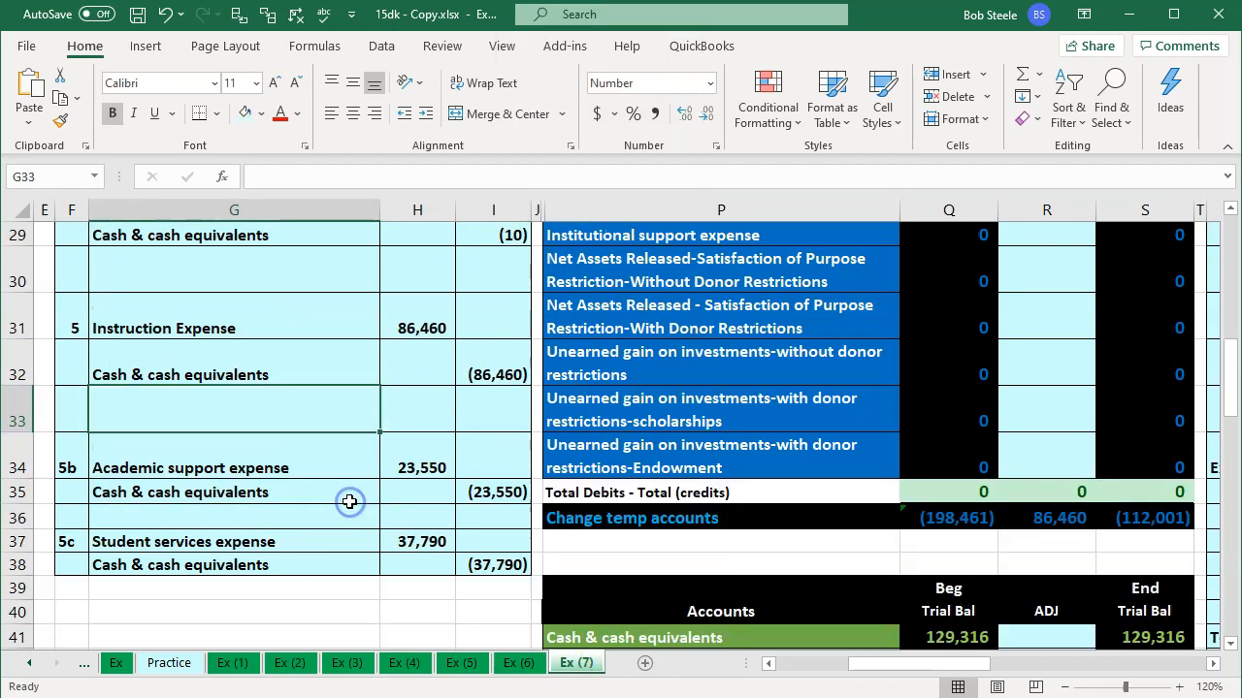
pyautogui.moveTo(229, 460); pyautogui.dragTo(465, 483)
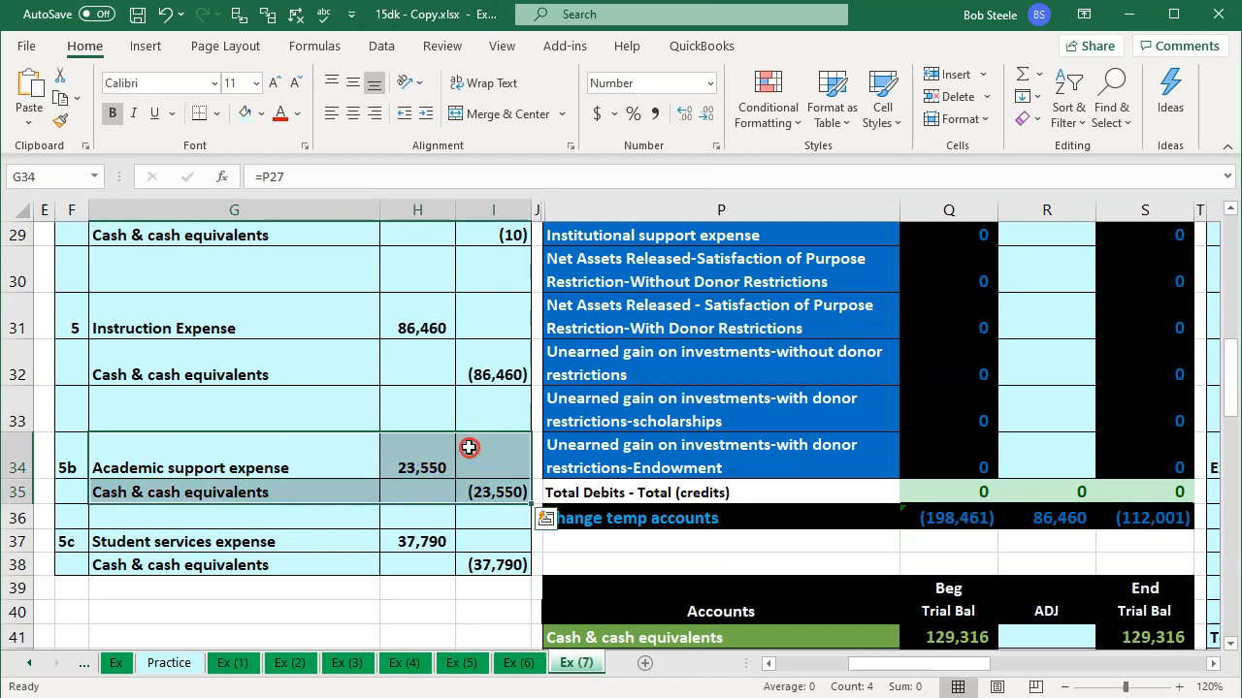
pyautogui.rightClick(469, 447)
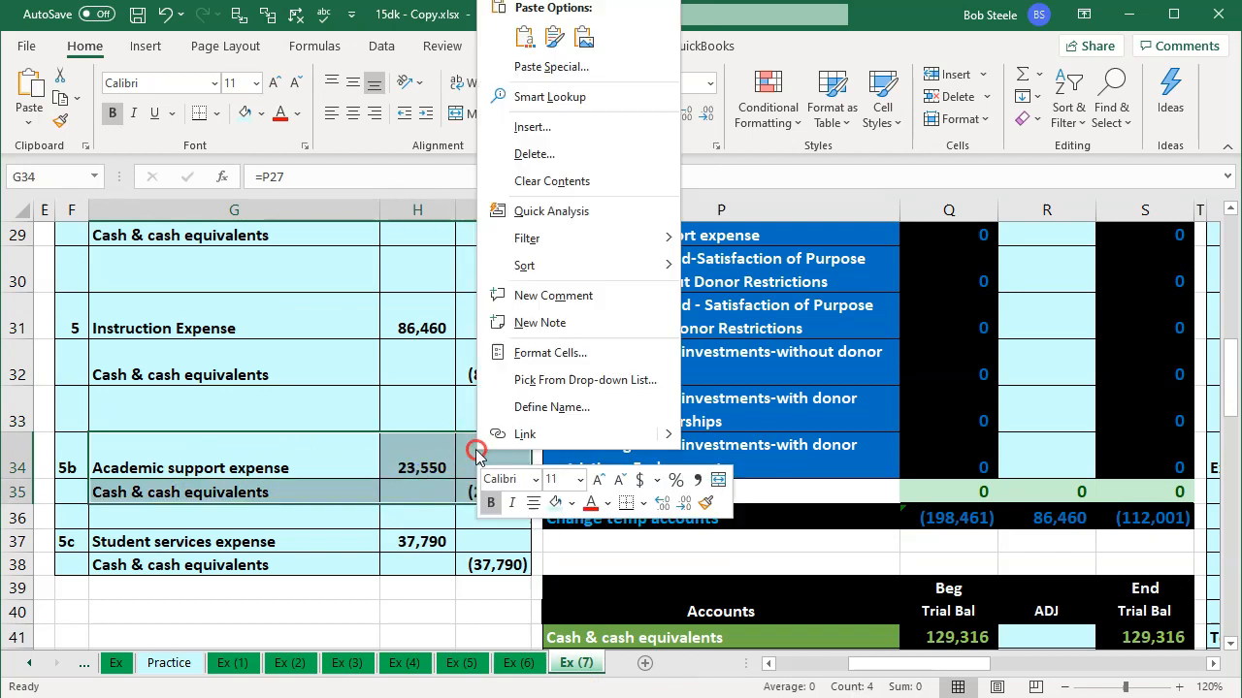
pyautogui.click(570, 503)
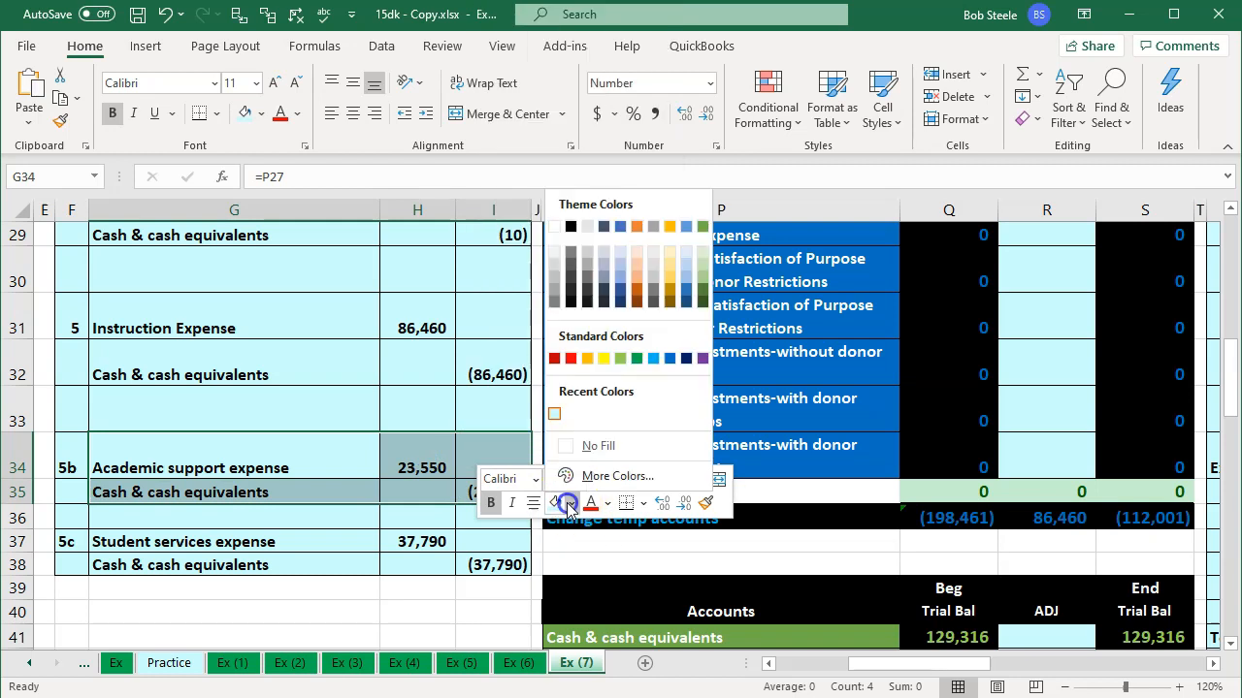
pyautogui.click(620, 359)
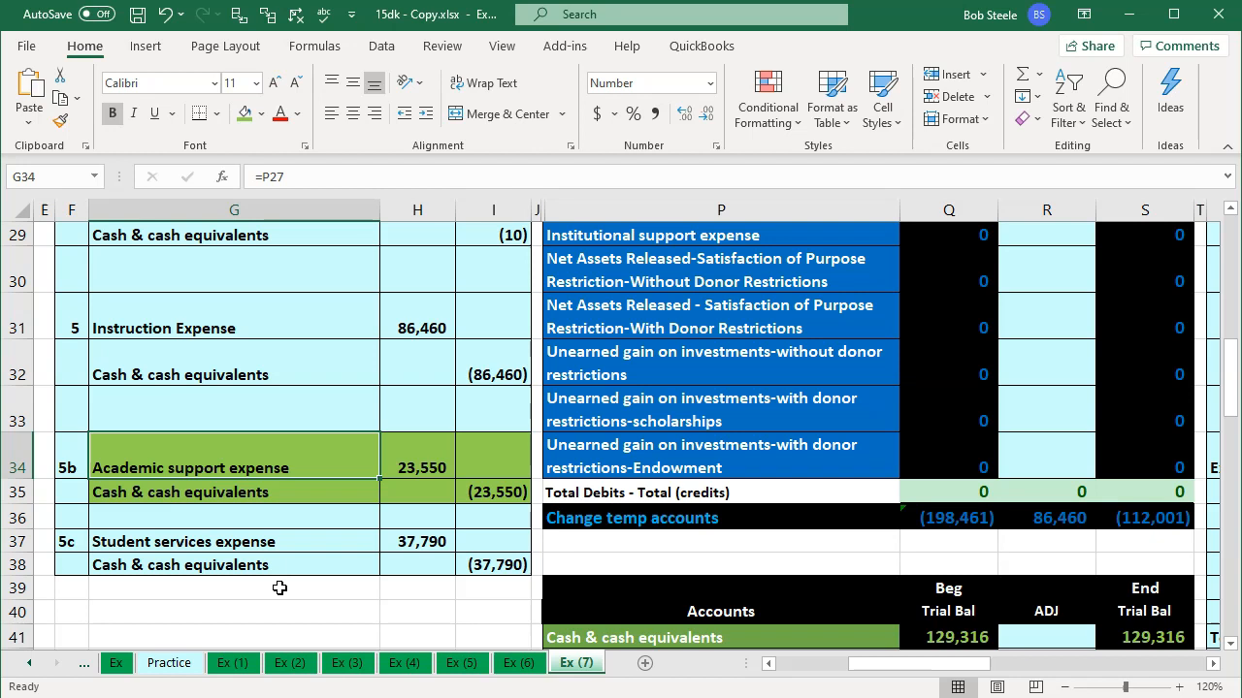
# - Post entry 5b's Academic support expense debit to the trial balance adjustment column by linking R27 to H34
pyautogui.press('Right')
pyautogui.press('Right')
pyautogui.press('Right')
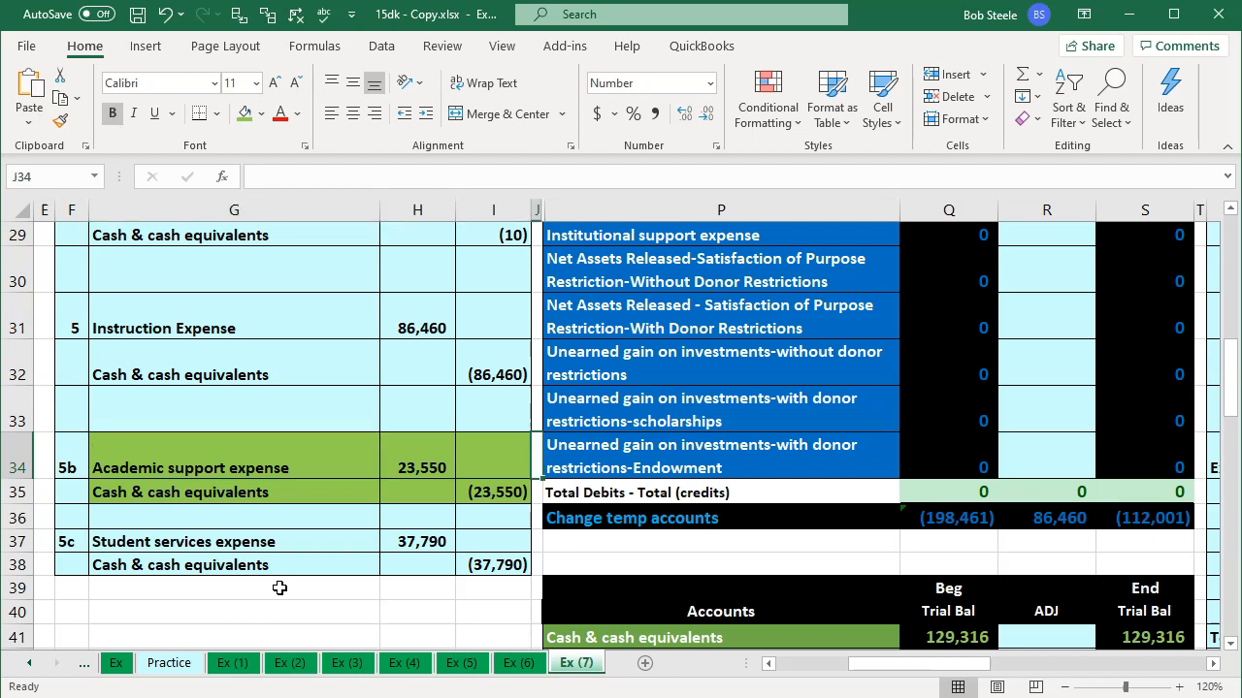
pyautogui.press('Up')
pyautogui.press('Up')
pyautogui.press('Up')
pyautogui.press('Up')
pyautogui.press('Up')
pyautogui.press('Up')
pyautogui.press('Up')
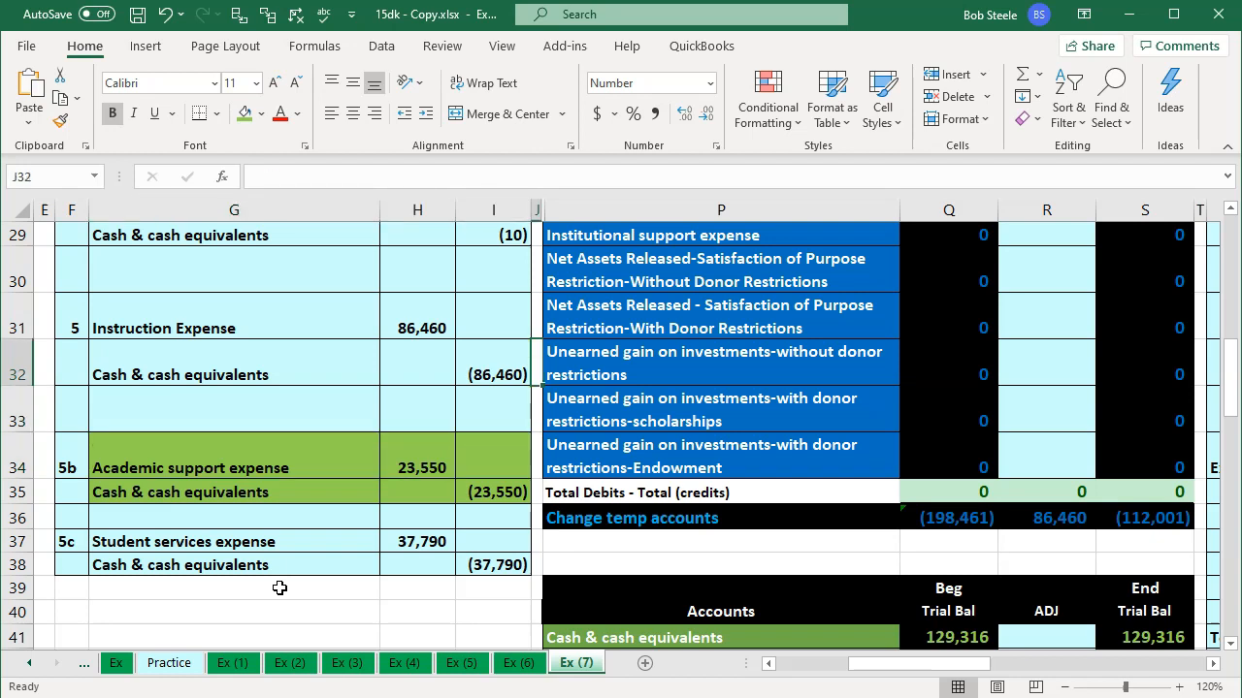
pyautogui.press('Right')
pyautogui.press('Right')
pyautogui.press('Right')
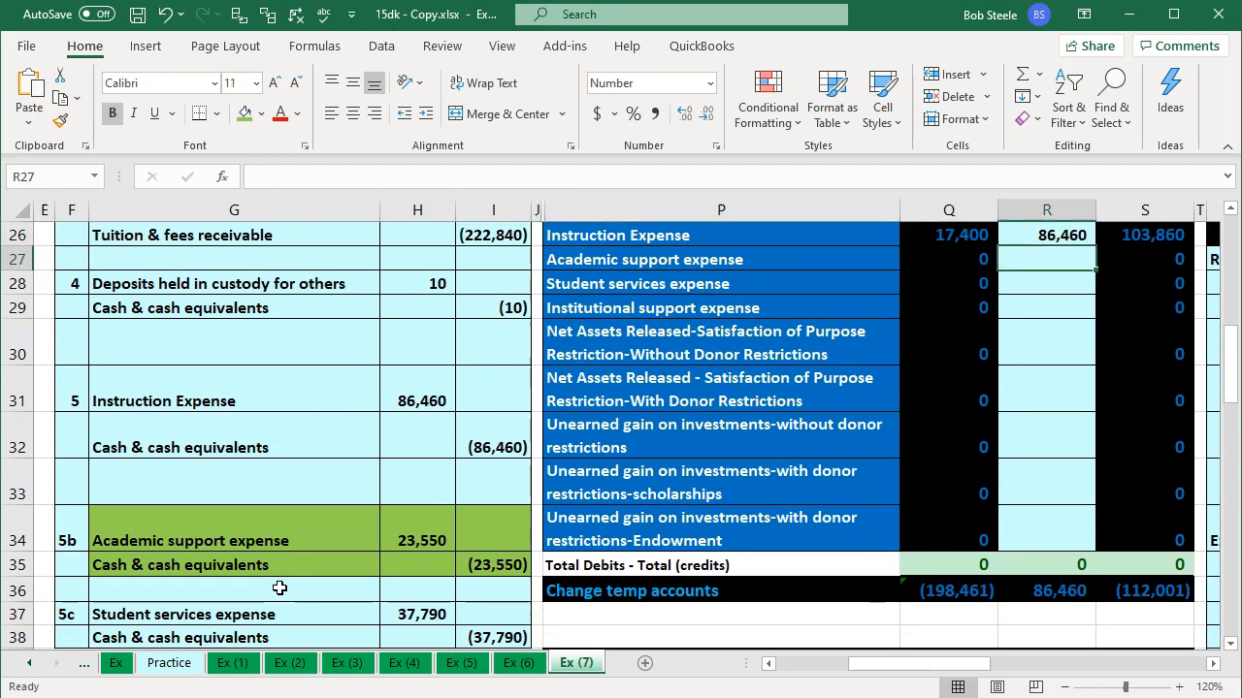
pyautogui.write('=')
pyautogui.press('Down')
pyautogui.press('Down')
pyautogui.press('Down')
pyautogui.press('Down')
pyautogui.press('Down')
pyautogui.press('Down')
pyautogui.press('Down')
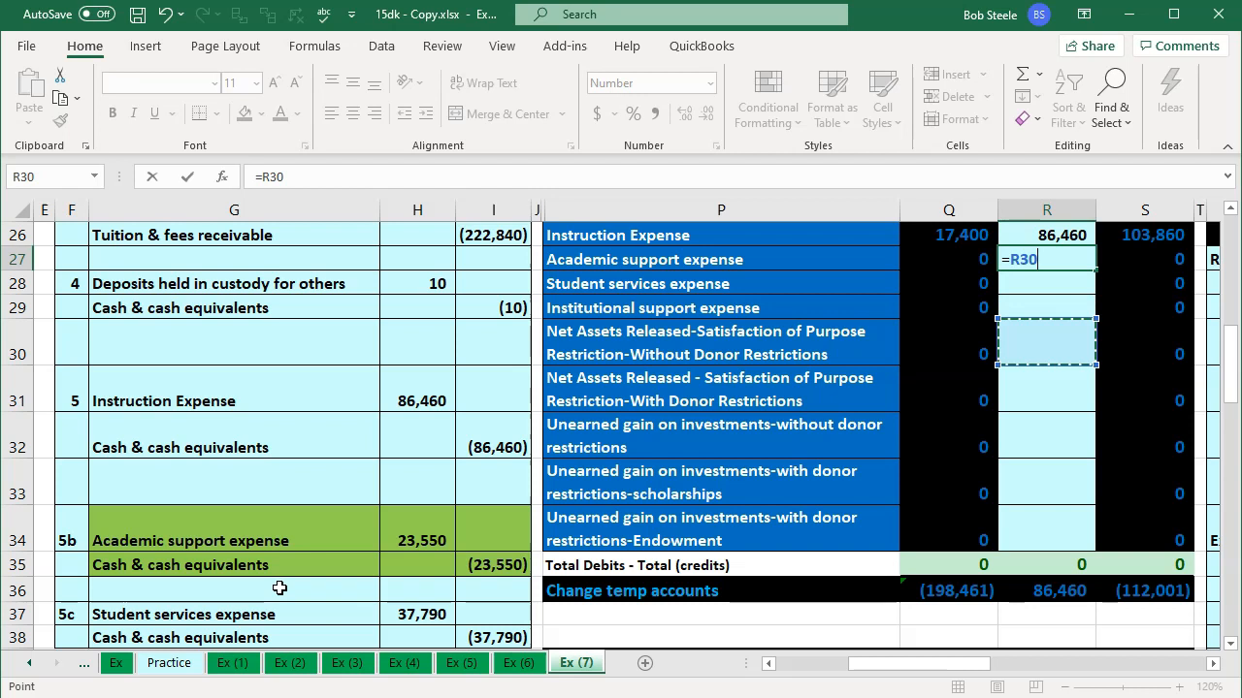
pyautogui.press('Left')
pyautogui.press('Left')
pyautogui.press('Left')
pyautogui.press('Left')
pyautogui.press('Left')
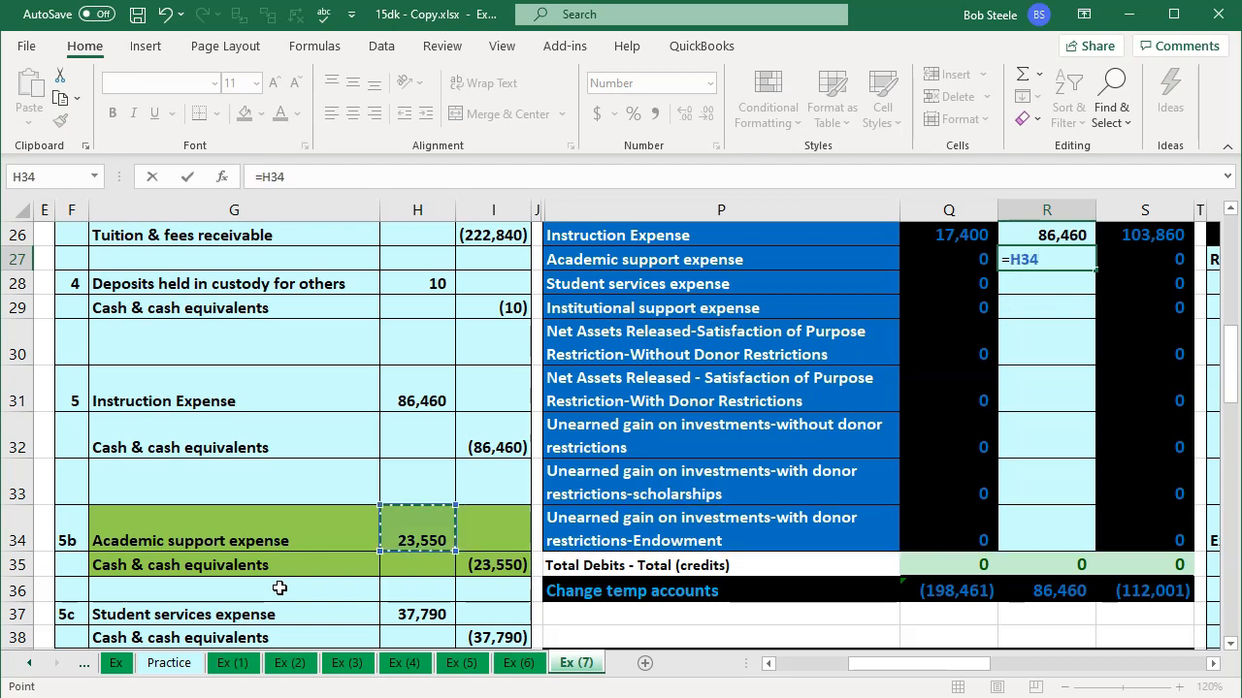
pyautogui.press('Return')
pyautogui.press('Up')
pyautogui.press('Right')
# - Add entry 5b's cash credit in I35 to the Cash & cash equivalents adjustment in R3, making the formula =I32+I35, and check the trial balance totals
pyautogui.moveTo(361, 559); pyautogui.dragTo(526, 563)
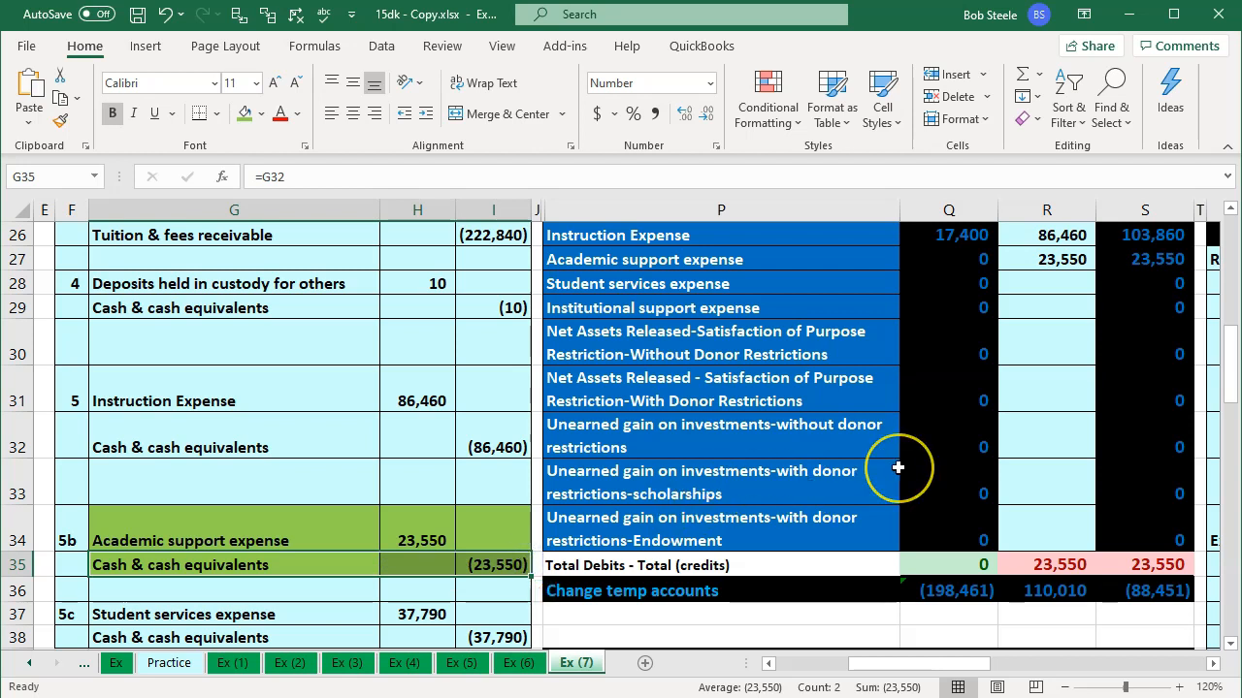
pyautogui.scroll(8, 898, 468)
pyautogui.click(1036, 305)
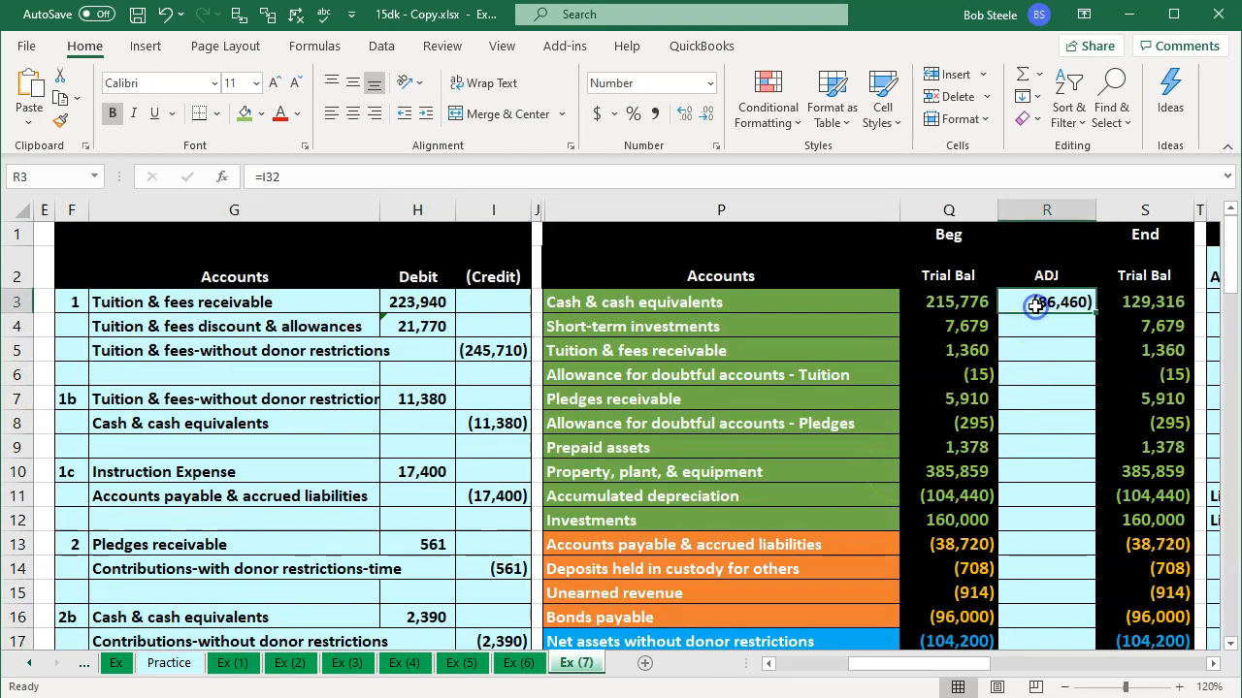
pyautogui.doubleClick(1038, 304)
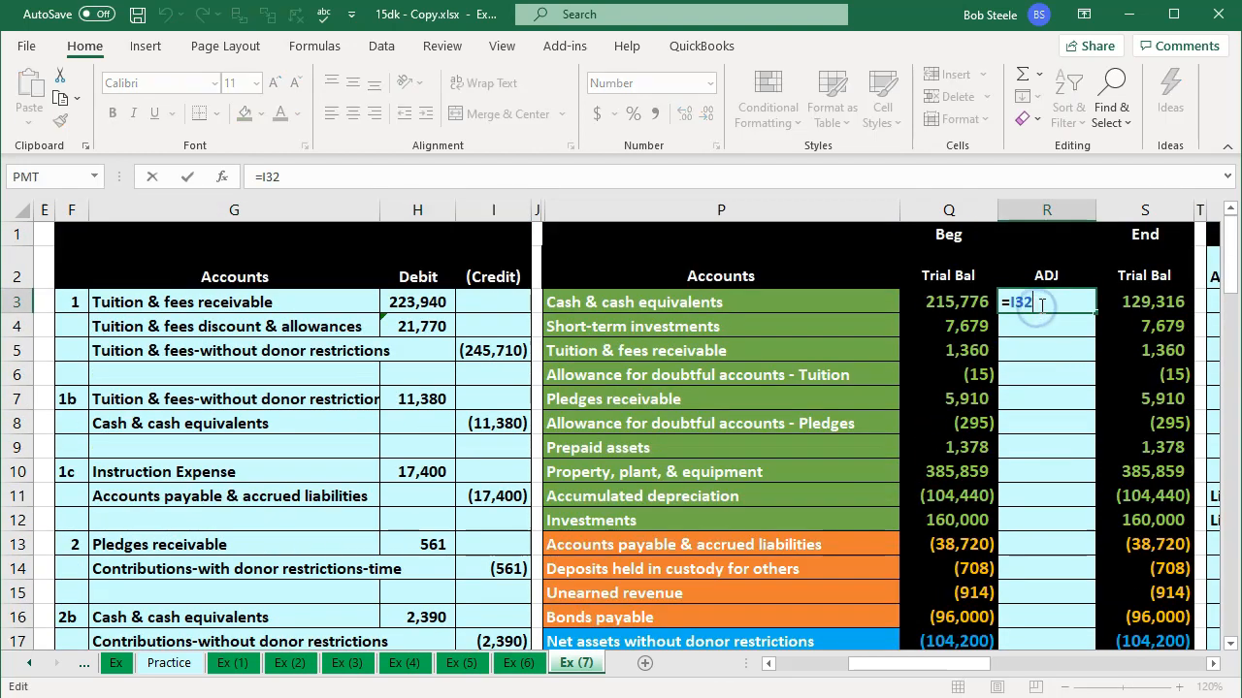
pyautogui.click(1047, 305)
pyautogui.write('+')
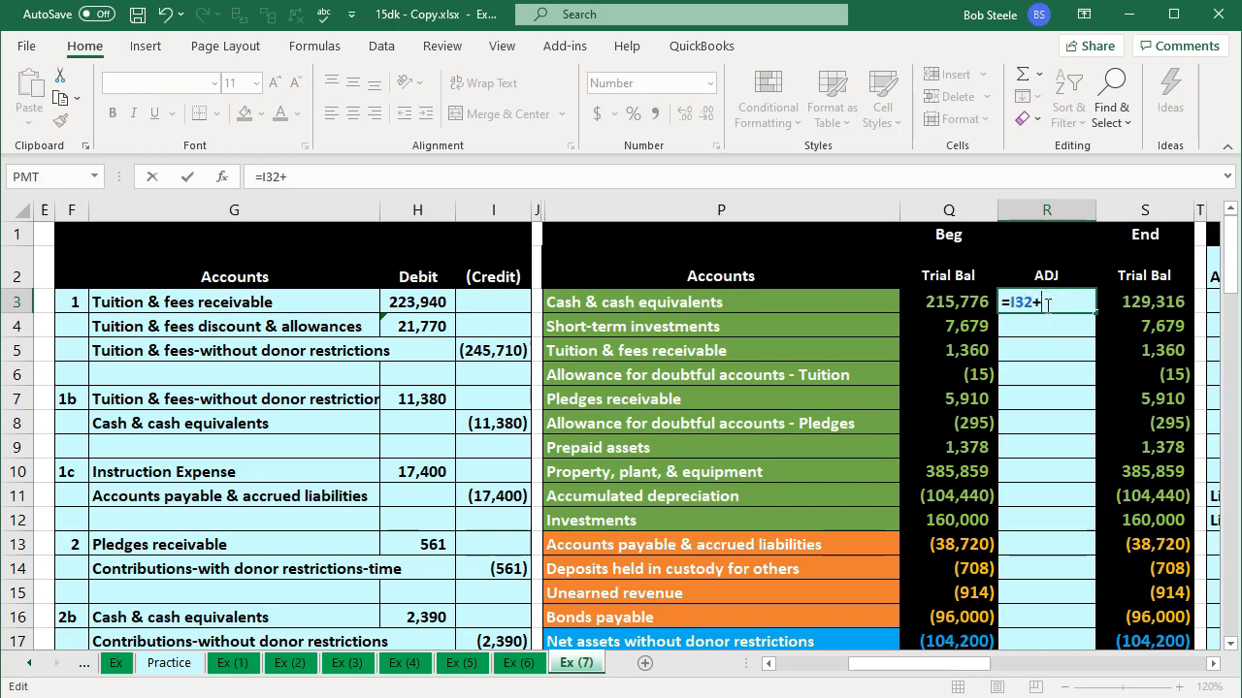
pyautogui.click(782, 462)
pyautogui.press('Down')
pyautogui.press('Down')
pyautogui.press('Down')
pyautogui.press('Down')
pyautogui.press('Down')
pyautogui.press('Down')
pyautogui.press('Down')
pyautogui.press('Down')
pyautogui.press('Down')
pyautogui.press('Down')
pyautogui.press('Down')
pyautogui.press('Down')
pyautogui.press('Down')
pyautogui.press('Down')
pyautogui.press('Down')
pyautogui.press('Down')
pyautogui.press('Down')
pyautogui.press('Down')
pyautogui.press('Down')
pyautogui.press('Down')
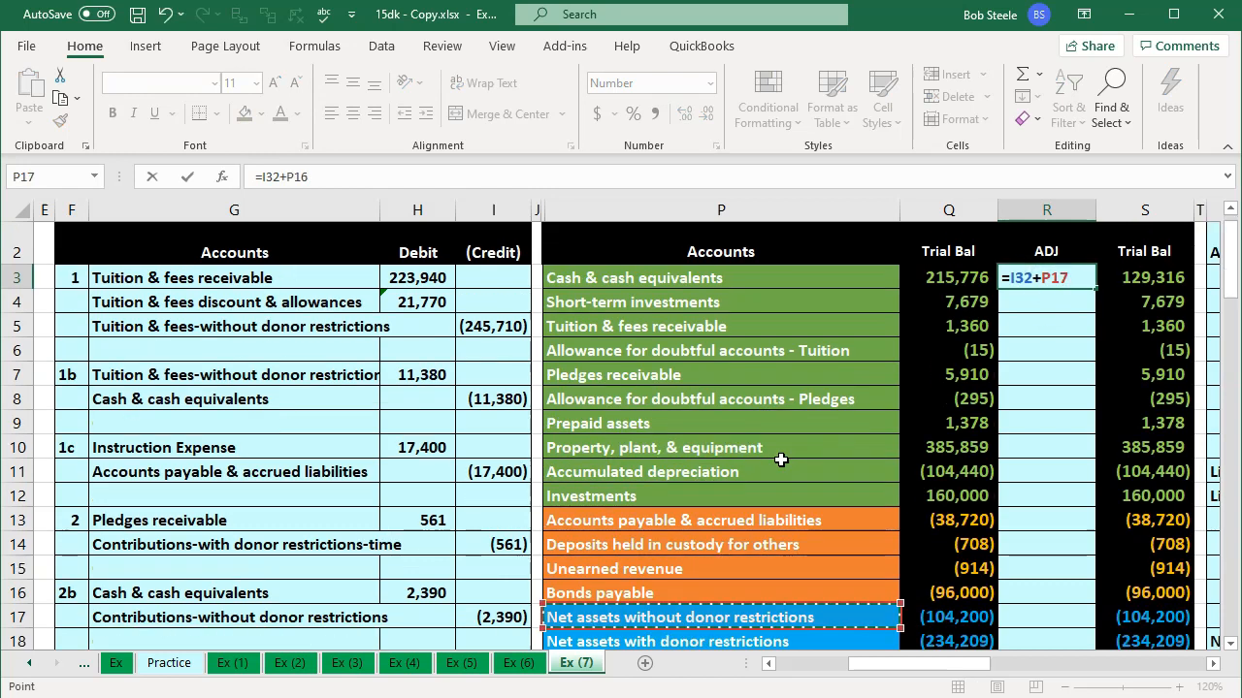
pyautogui.press('Down')
pyautogui.press('Down')
pyautogui.press('Down')
pyautogui.press('Down')
pyautogui.press('Down')
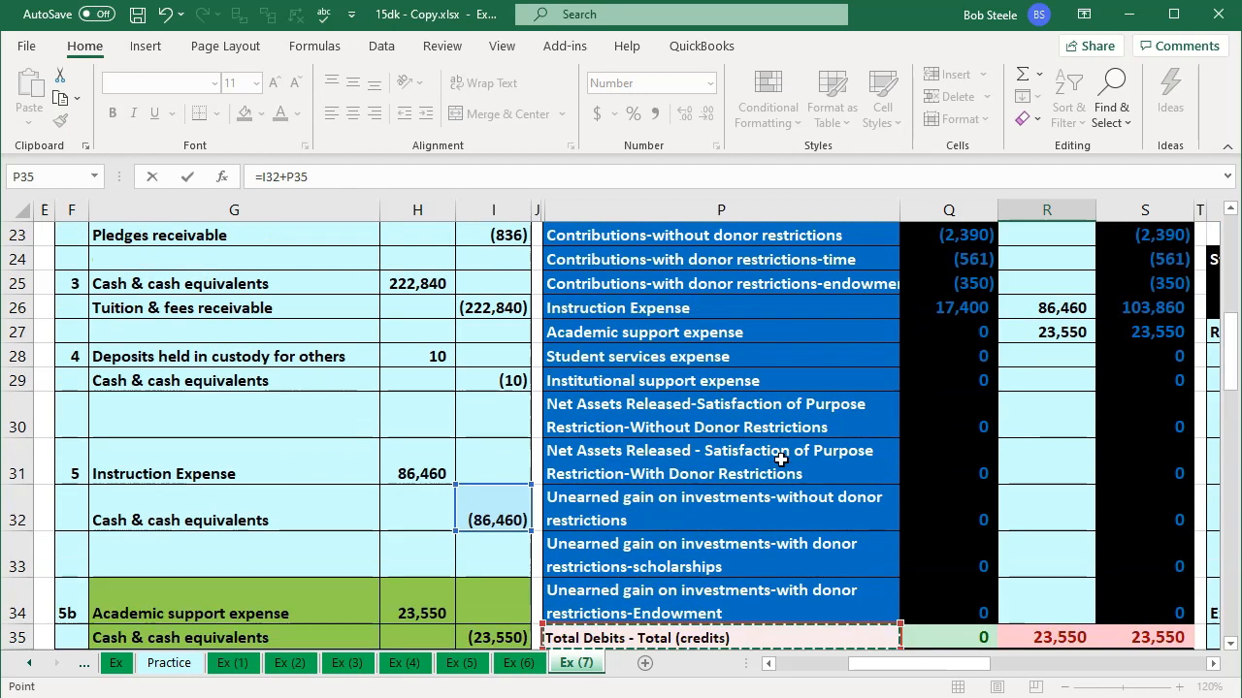
pyautogui.press('Left')
pyautogui.press('Left')
pyautogui.press('Up')
pyautogui.press('Up')
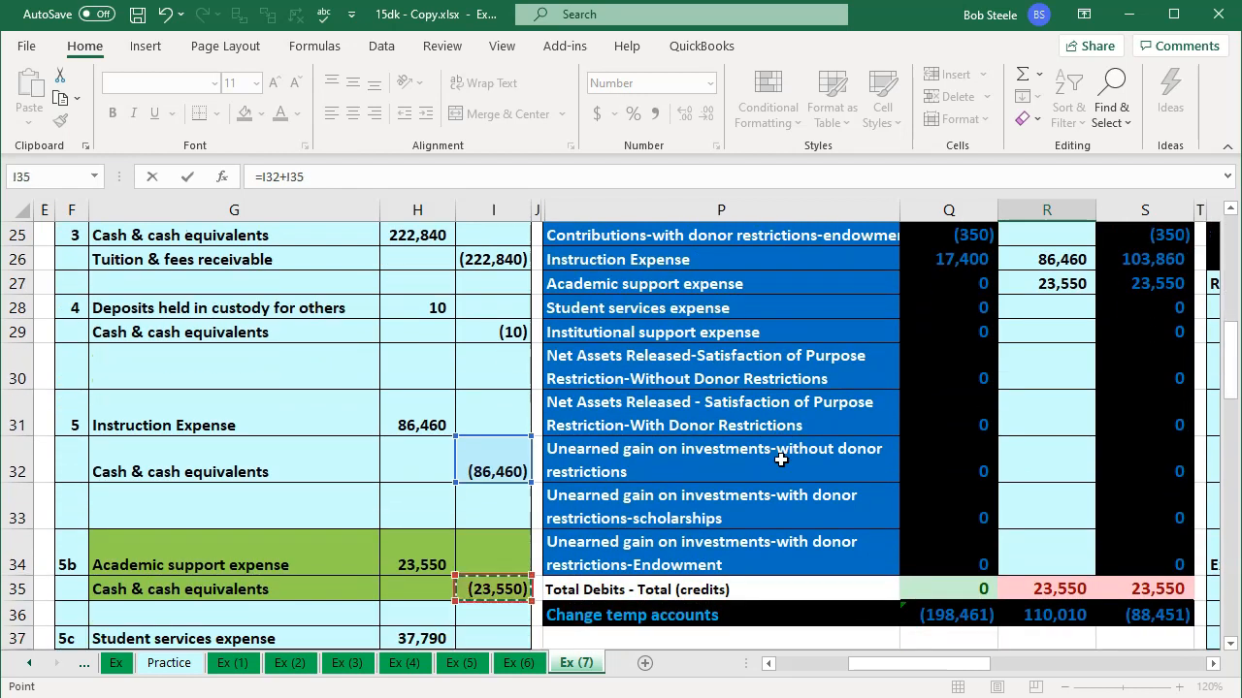
pyautogui.press('Return')
pyautogui.press('Up')
pyautogui.press('Right')
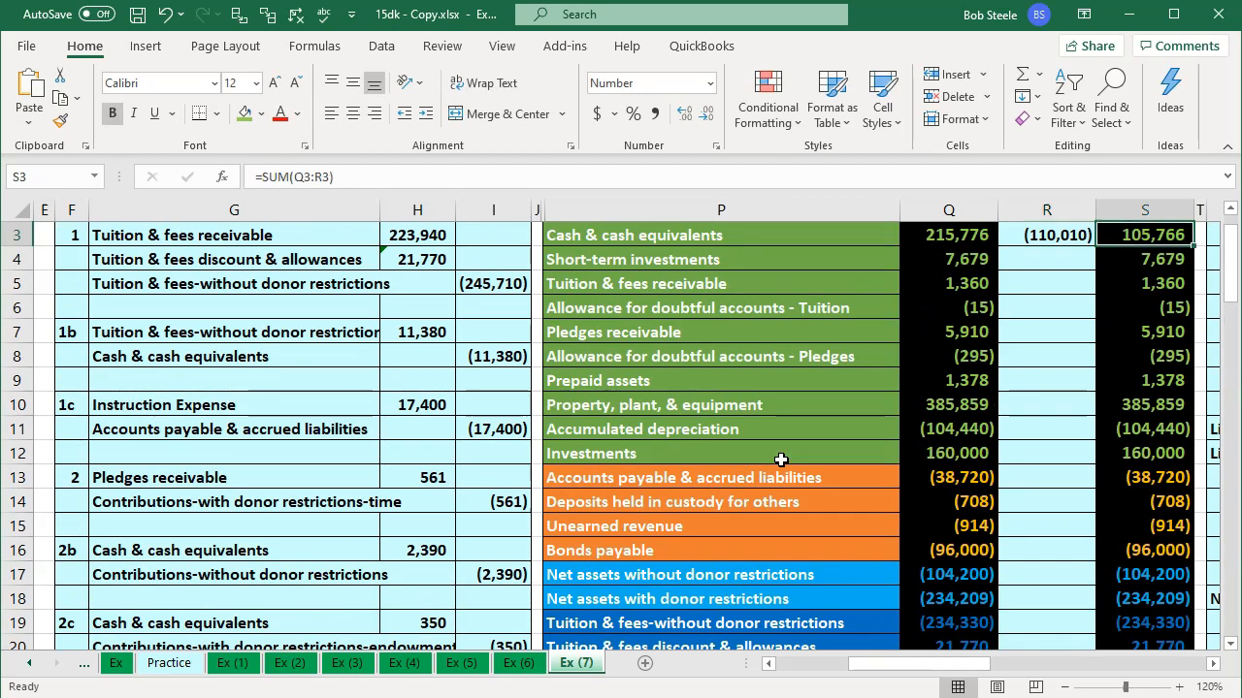
pyautogui.click(1016, 450)
pyautogui.scroll(-7, 1023, 466)
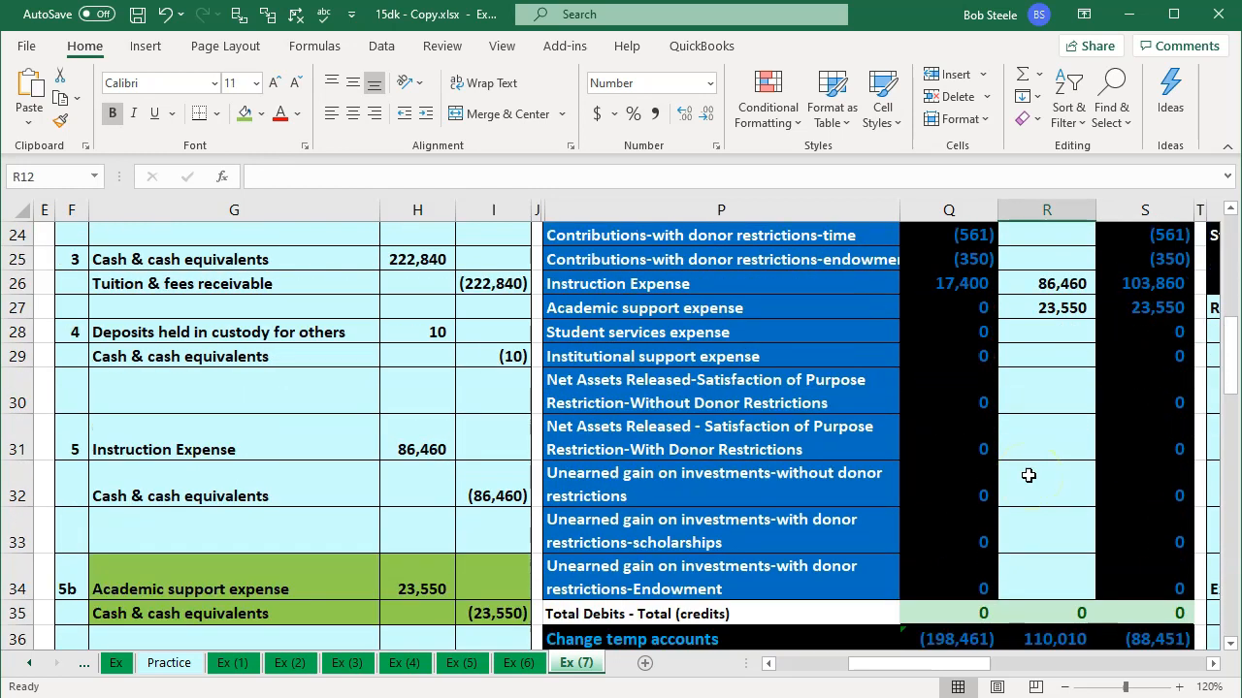
pyautogui.click(1159, 640)
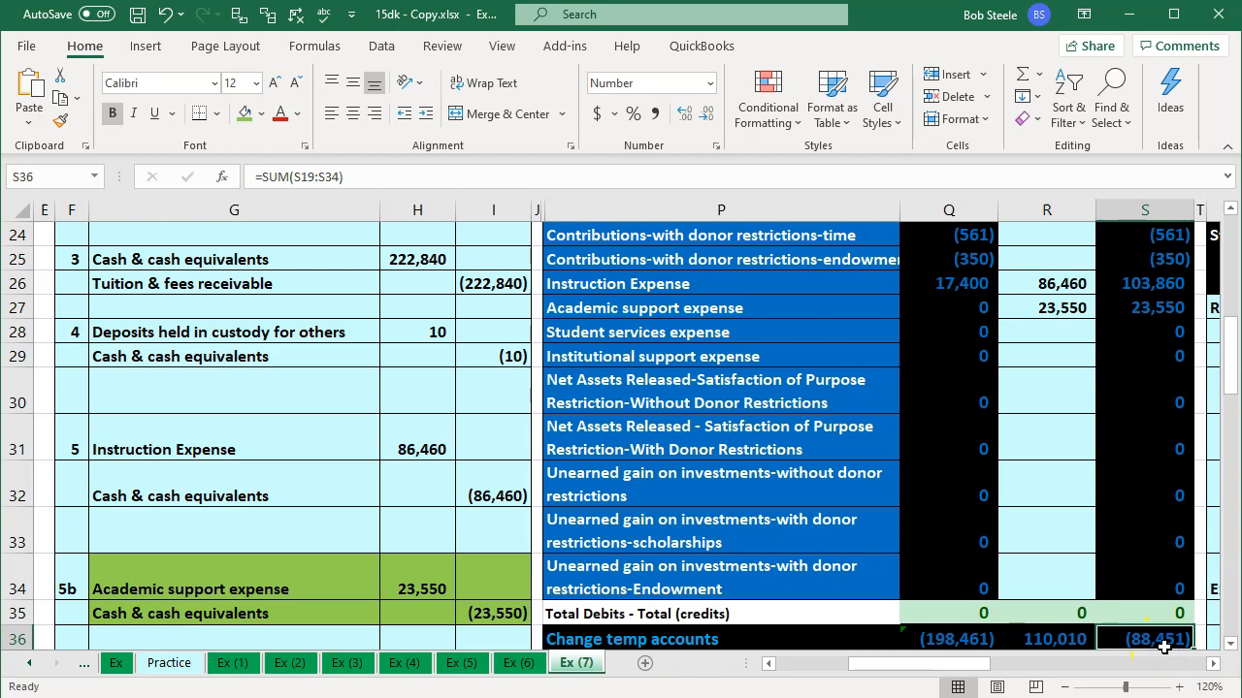
# - Switch to QuickBooks and make the new check payable to Employee 2, adding that payee as a vendor
pyautogui.hotkey('alt', 'Tab')
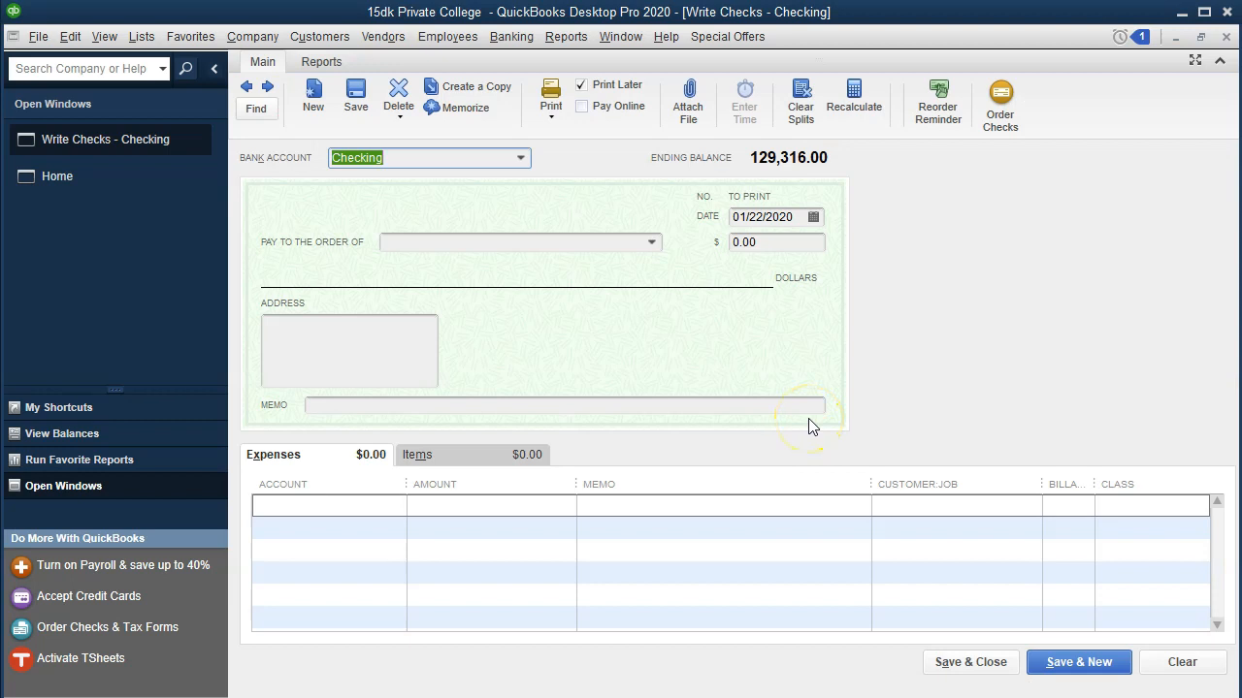
pyautogui.press('Tab')
pyautogui.press('Tab')
pyautogui.write('E')
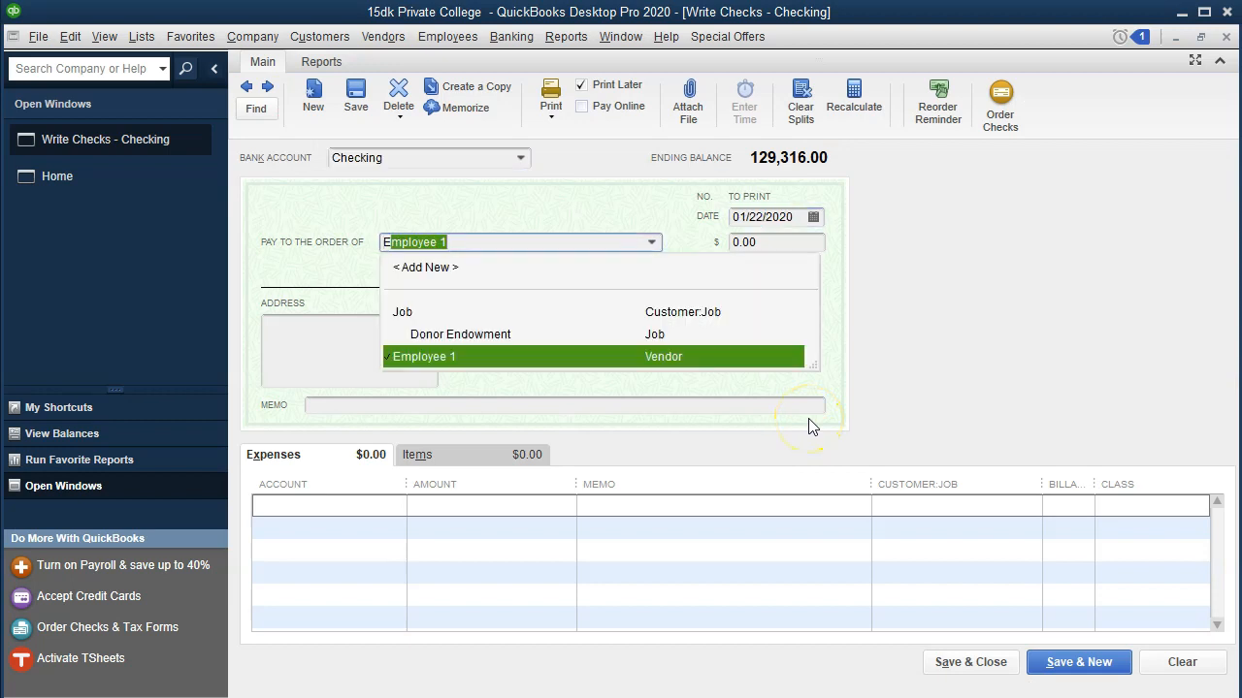
pyautogui.write('mployee')
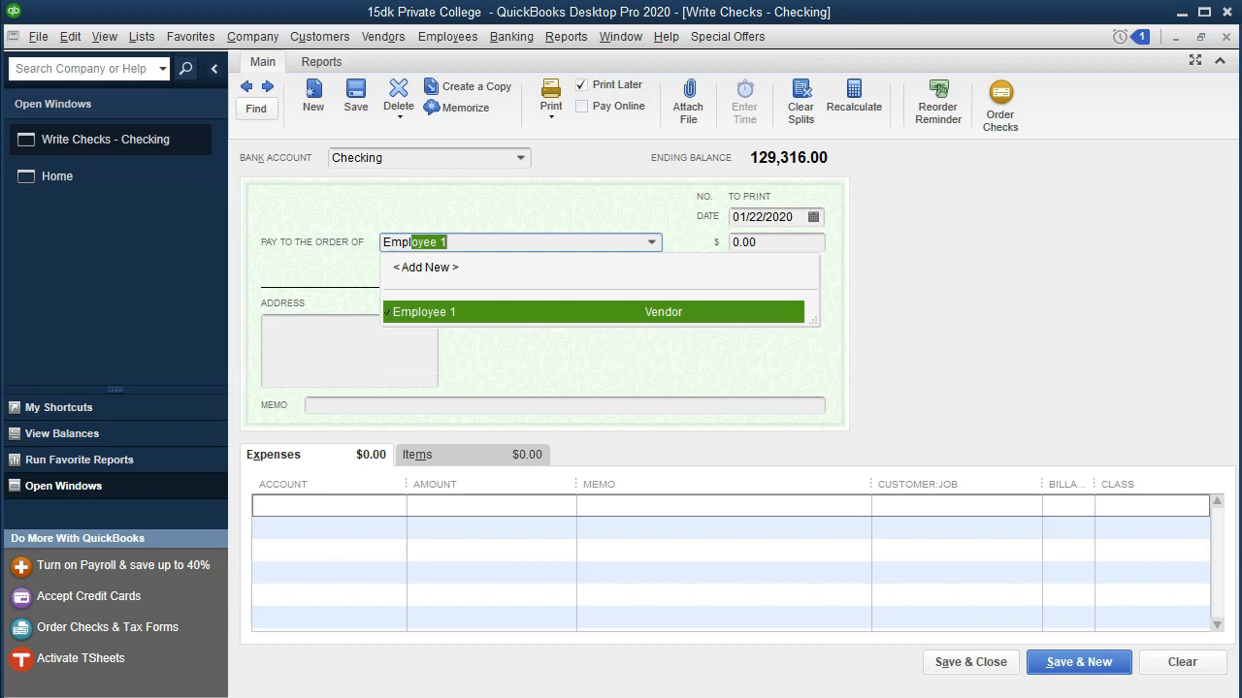
pyautogui.write(' 2')
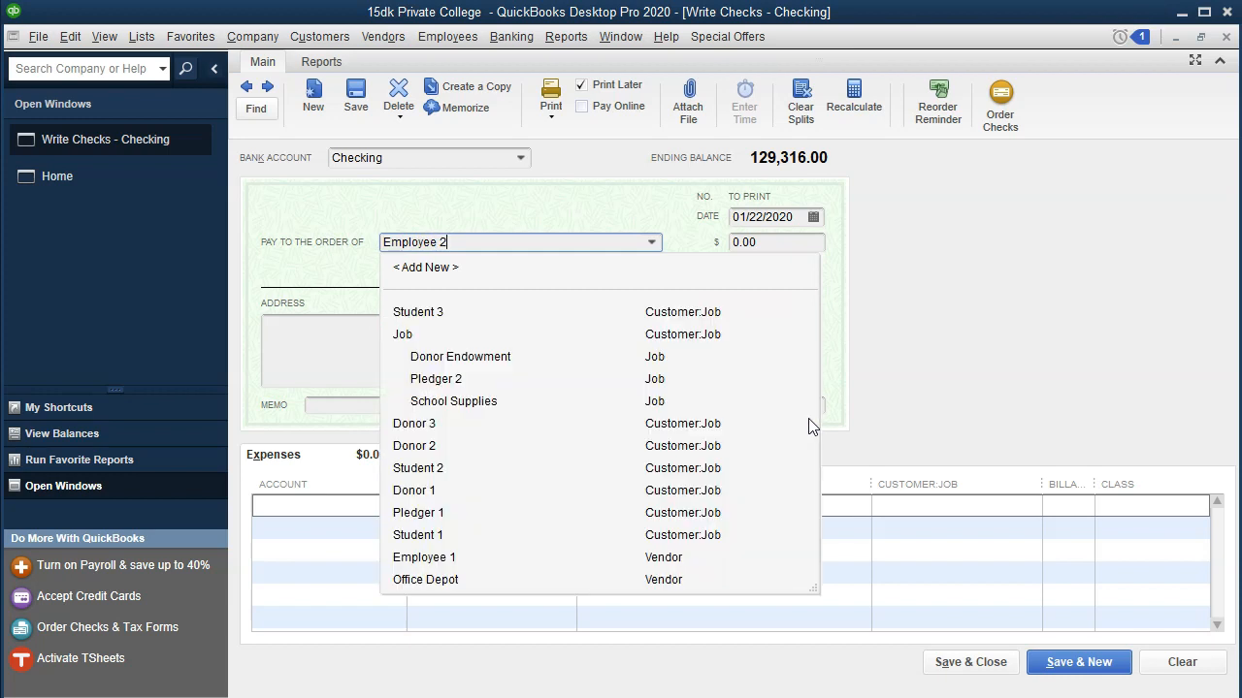
pyautogui.press('Tab')
pyautogui.press('Return')
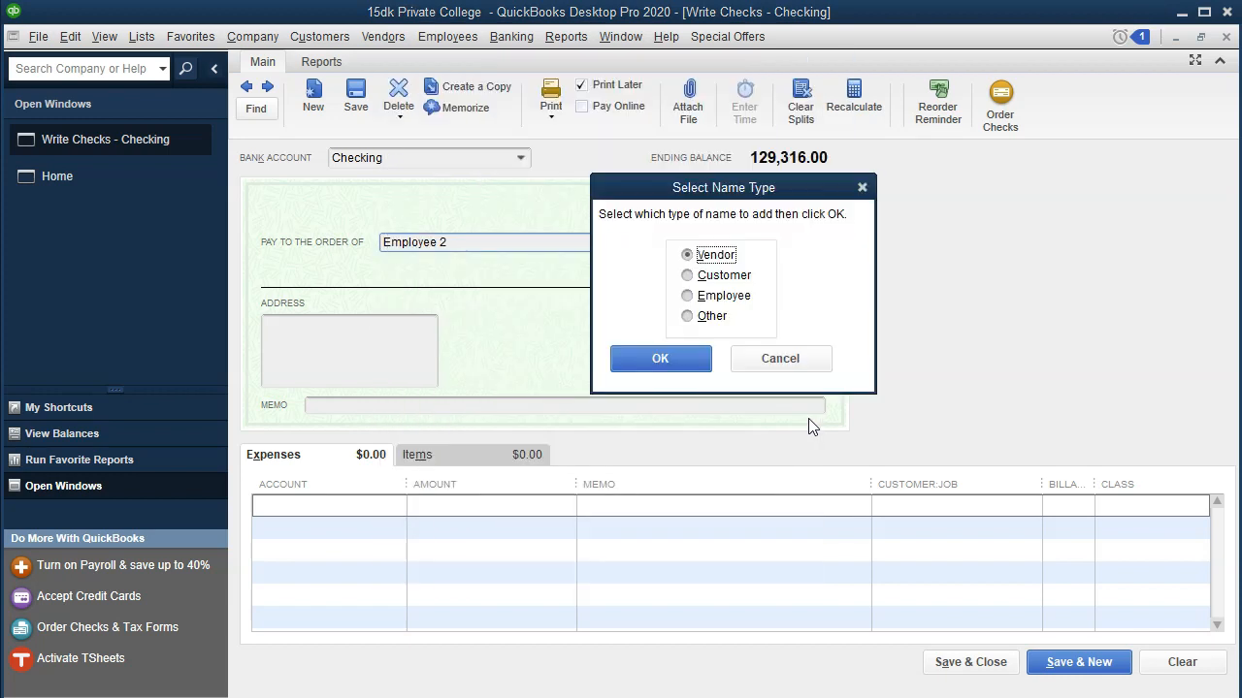
pyautogui.press('Return')
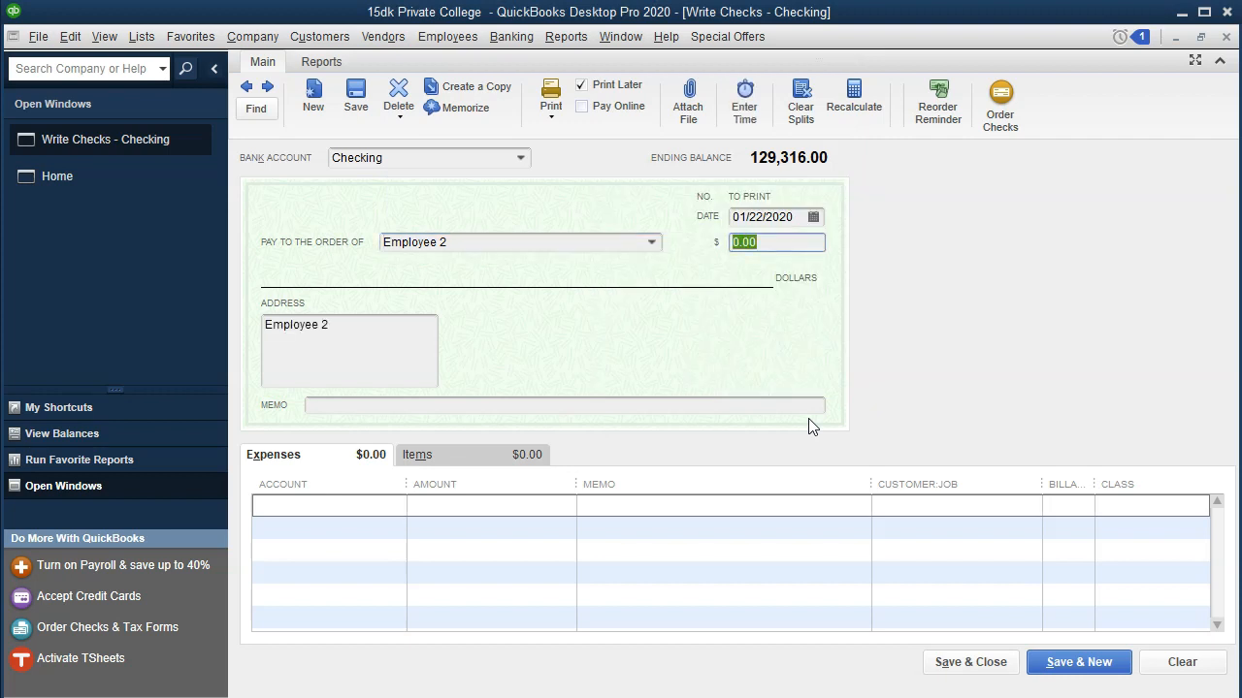
# - Look up entry 5b's payment amount in Excel and enter 23550 as the amount of the QuickBooks check
pyautogui.hotkey('alt', 'Tab')
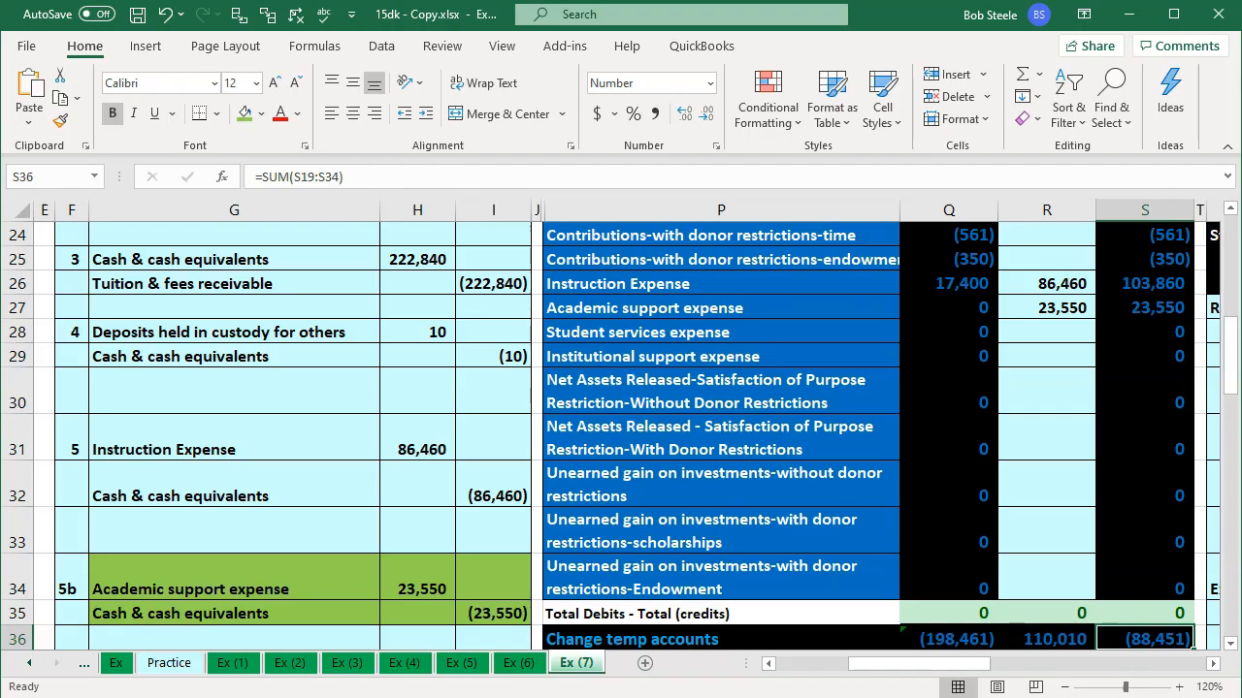
pyautogui.hotkey('alt', 'Tab')
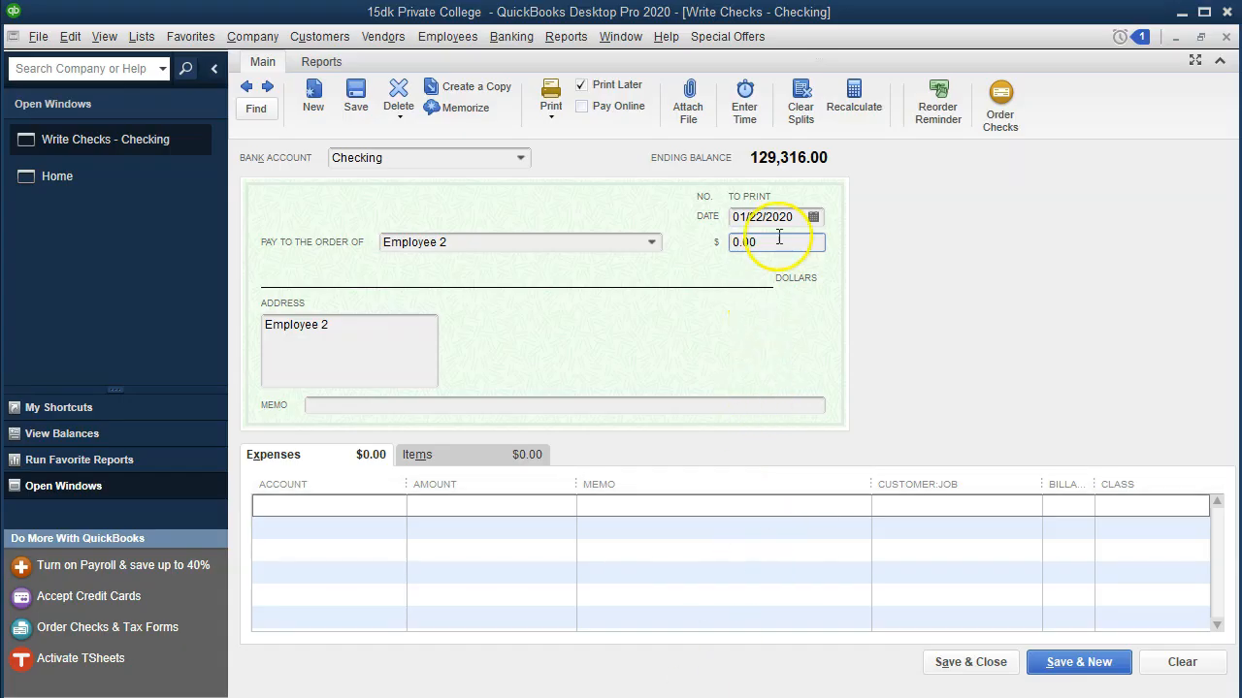
pyautogui.write('23550')
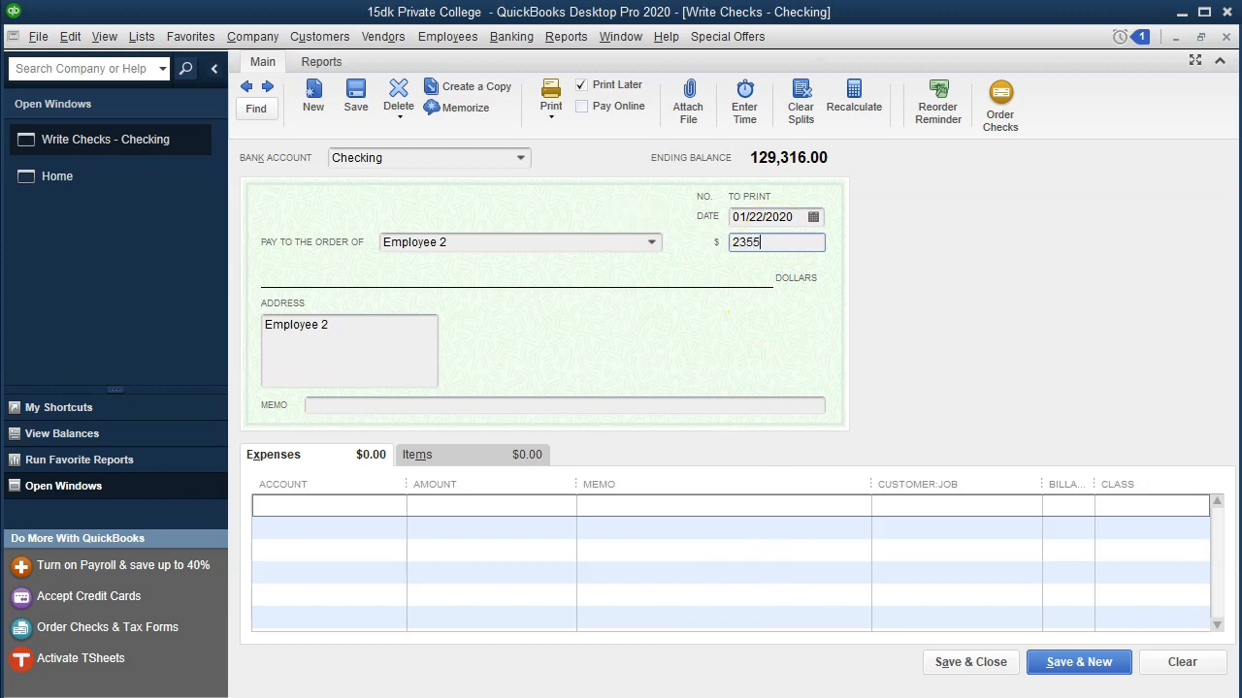
pyautogui.press('Tab')
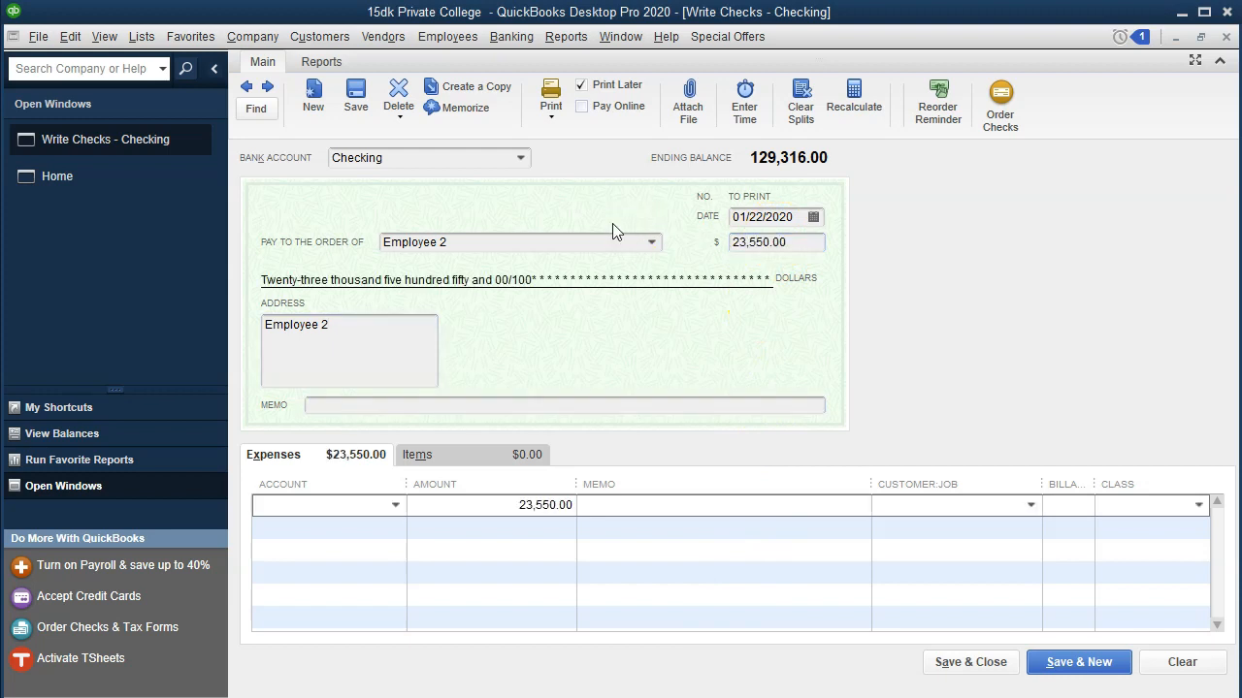
# - Copy the account name "Academic support expense" from Excel cell P27 into the account field of the QuickBooks check's first expense line
pyautogui.hotkey('alt', 'Tab')
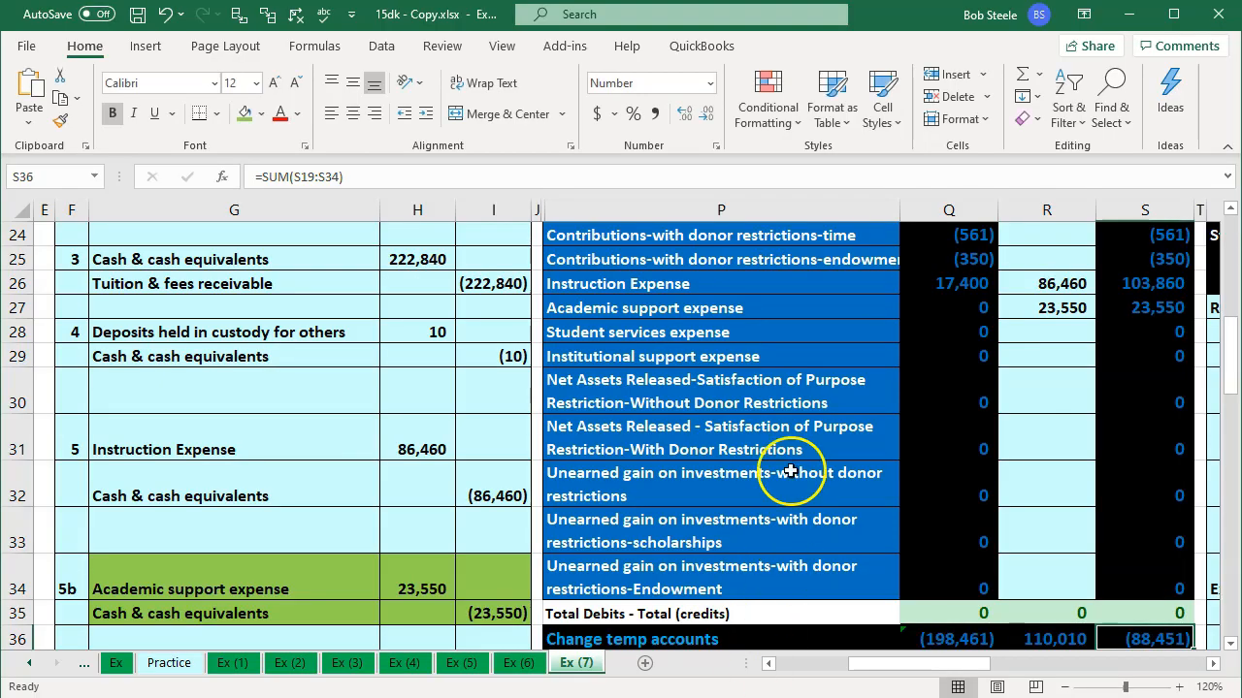
pyautogui.doubleClick(694, 309)
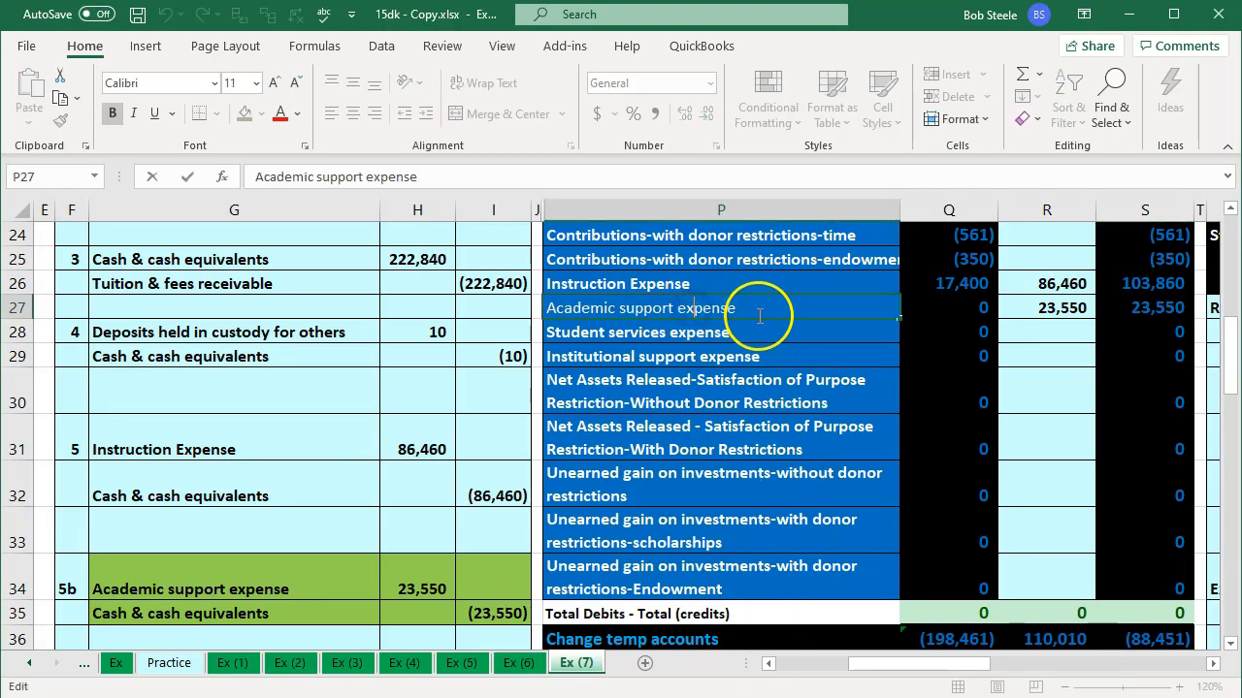
pyautogui.moveTo(760, 316); pyautogui.dragTo(319, 291)
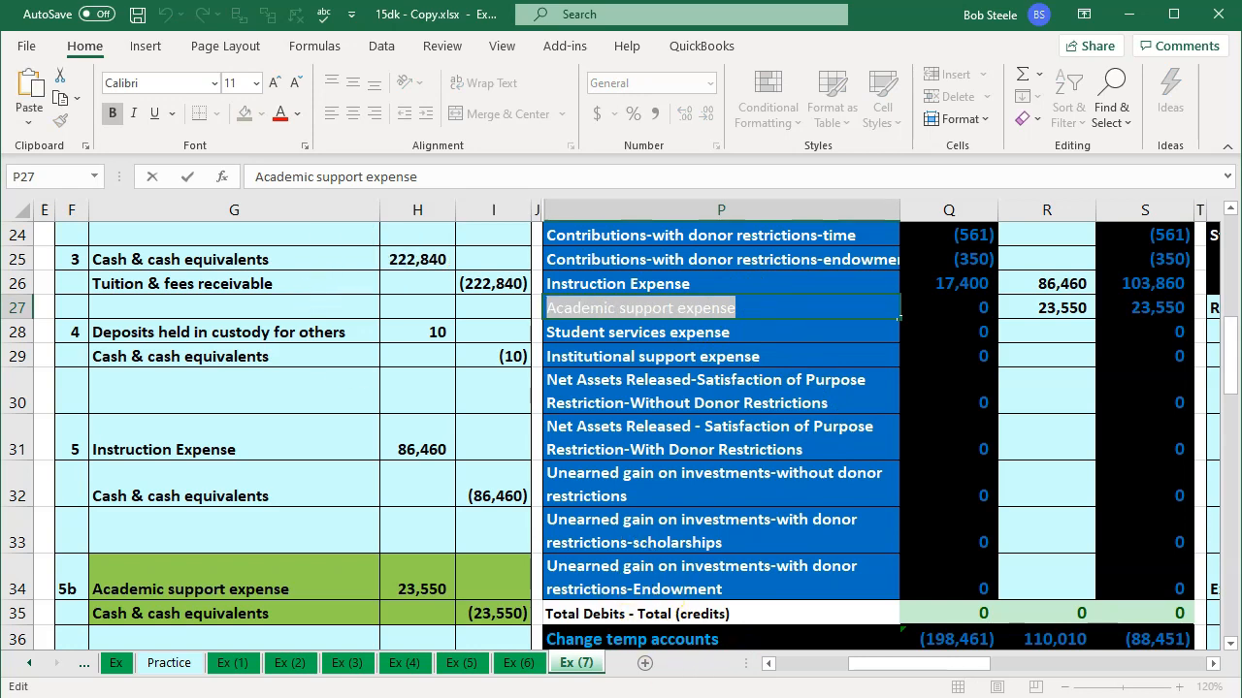
pyautogui.hotkey('ctrl', 'c')
pyautogui.hotkey('alt', 'Tab')
pyautogui.click(363, 503)
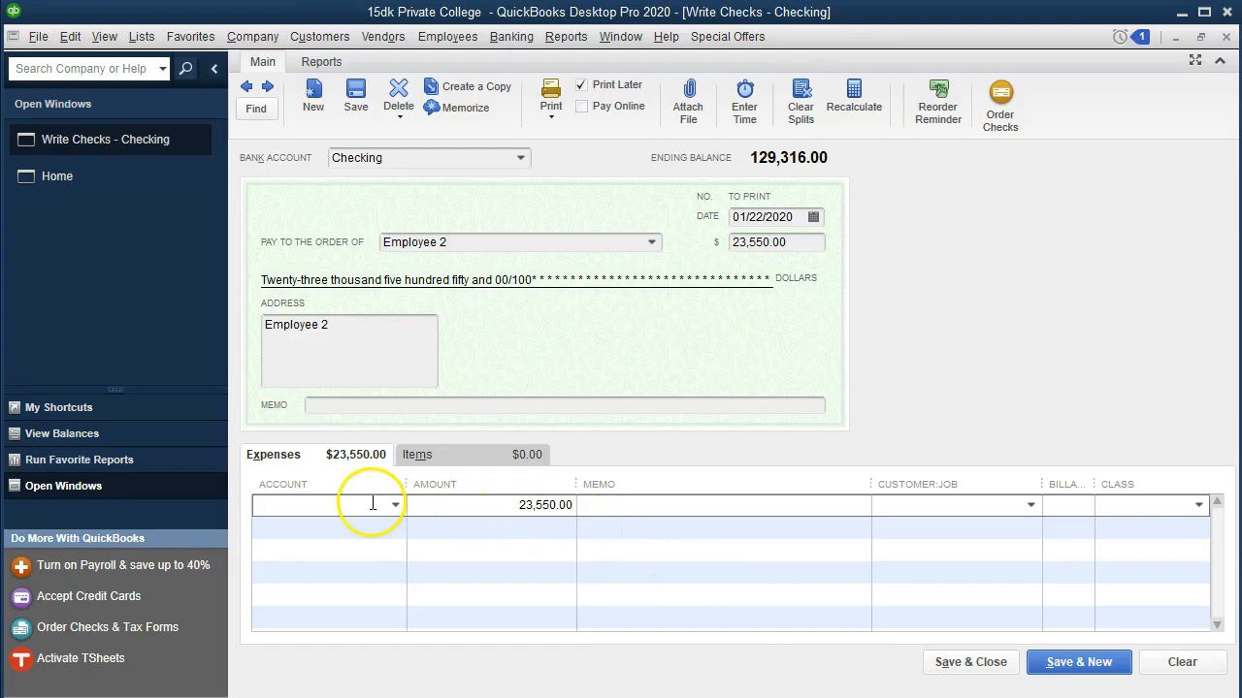
pyautogui.hotkey('ctrl', 'v')
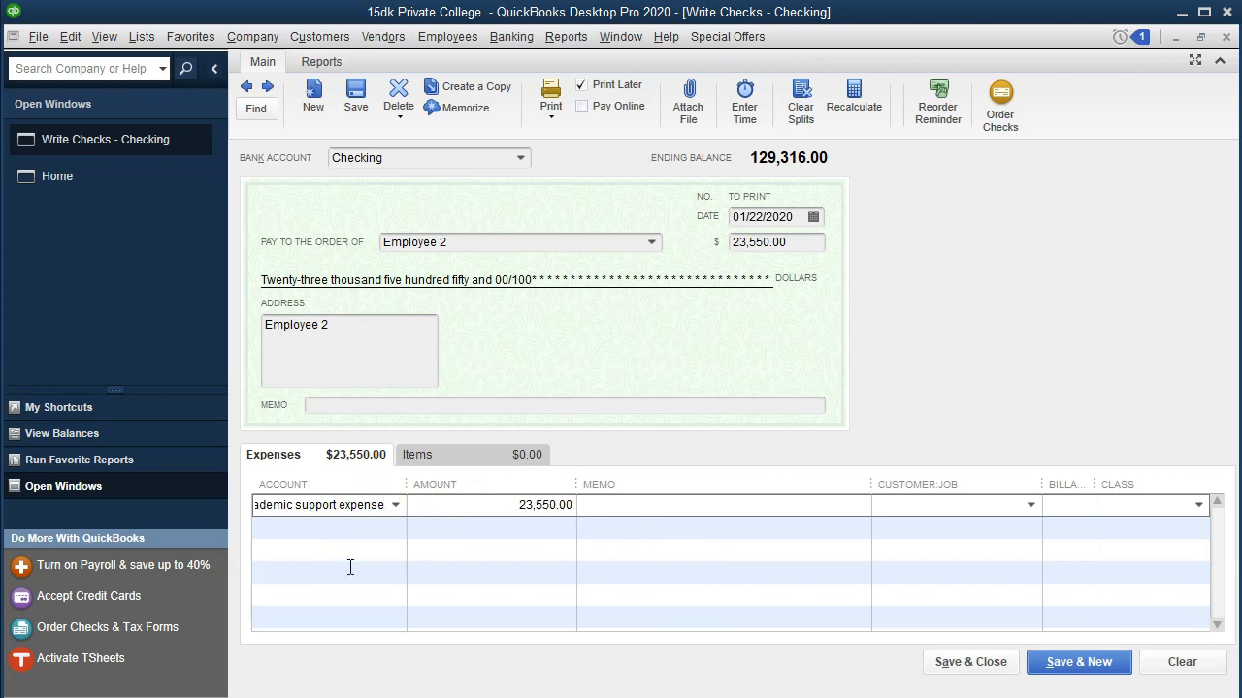
# - Set up Academic support expense as a new account of type Expense and save it
pyautogui.press('Tab')
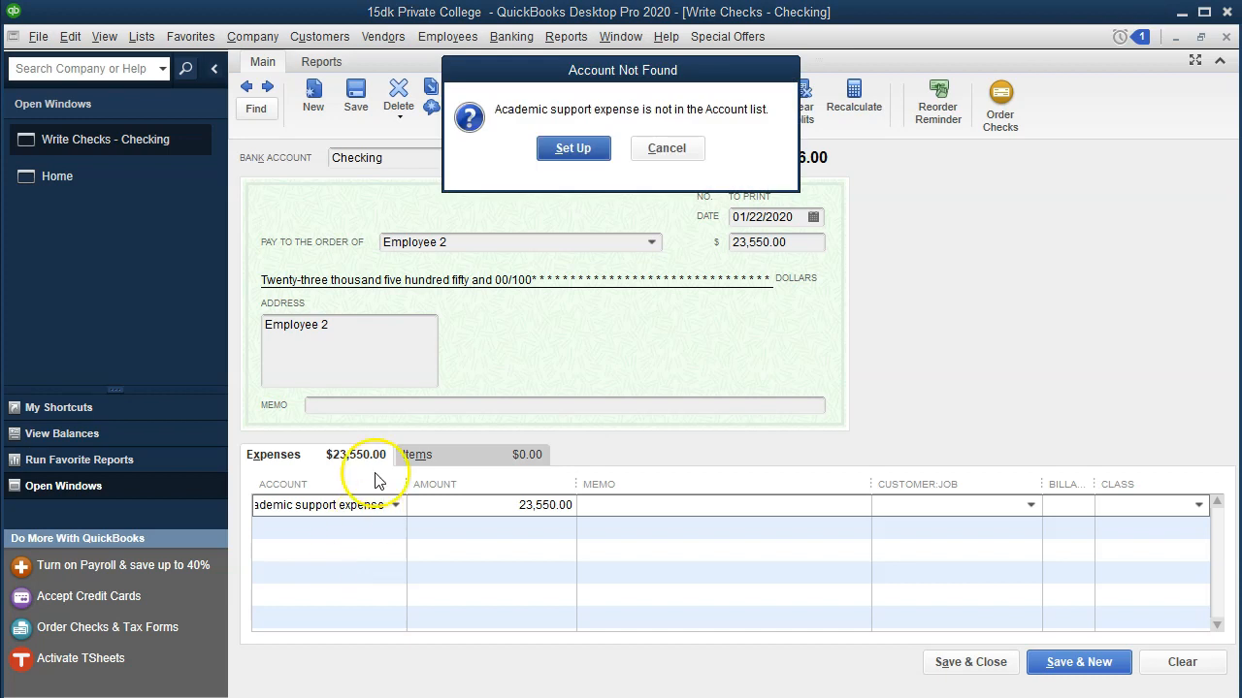
pyautogui.click(559, 152)
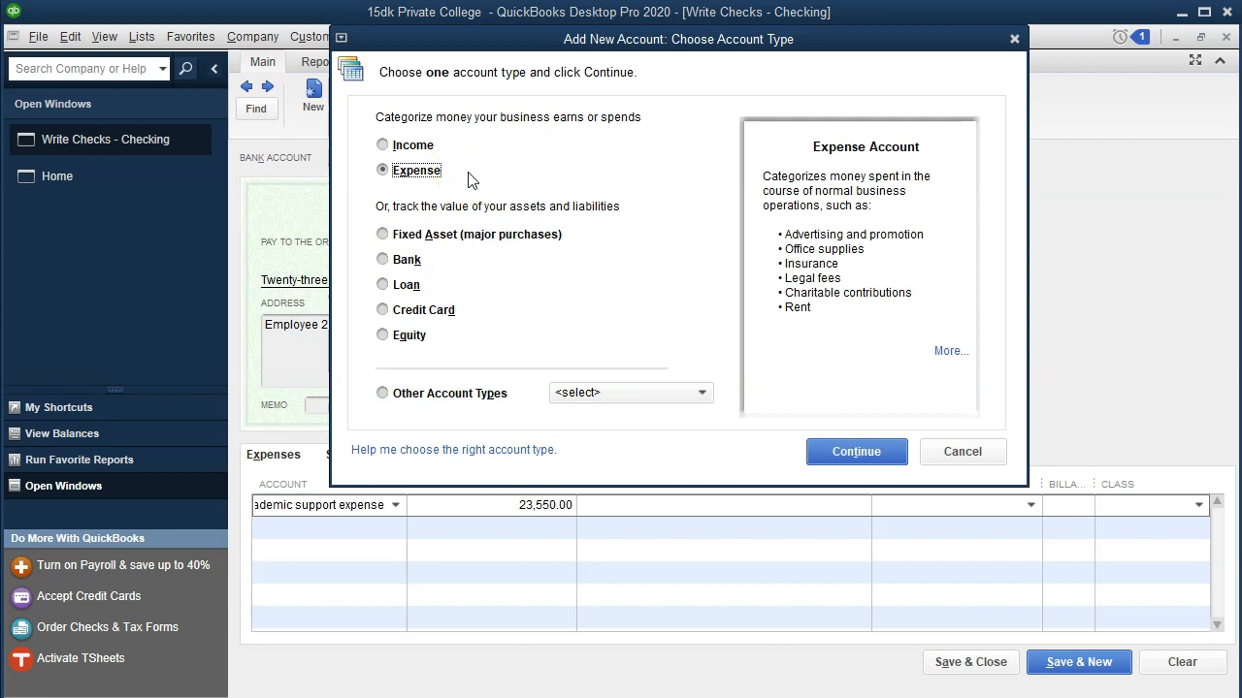
pyautogui.click(839, 459)
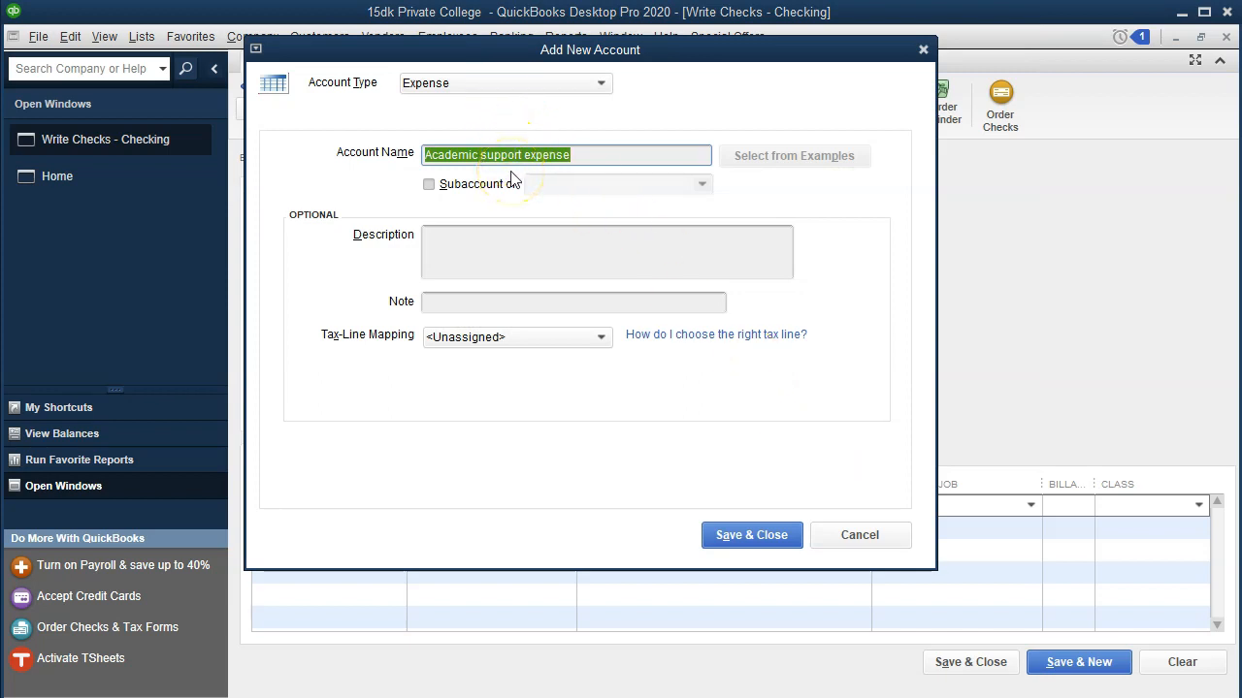
pyautogui.click(726, 535)
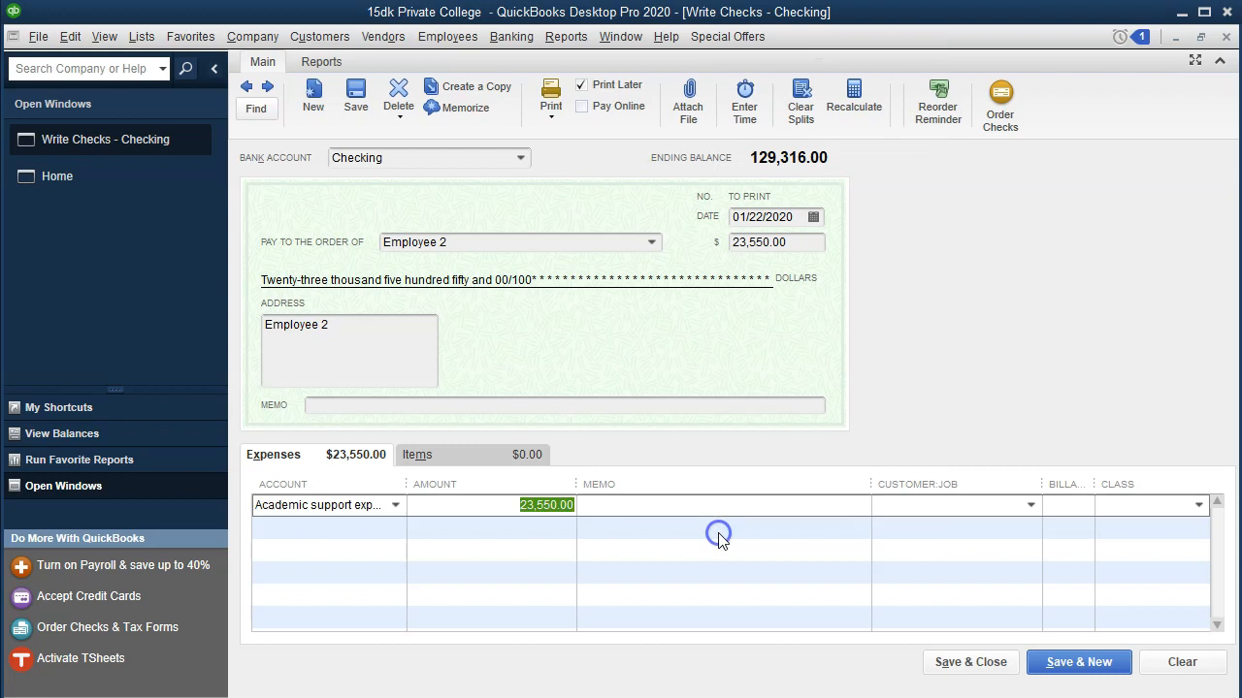
# - Assign the class Unrestricted to the Academic support expense line, then save the check and start a new one, accepting the future date
pyautogui.press('Tab')
pyautogui.write('u')
pyautogui.press('Tab')
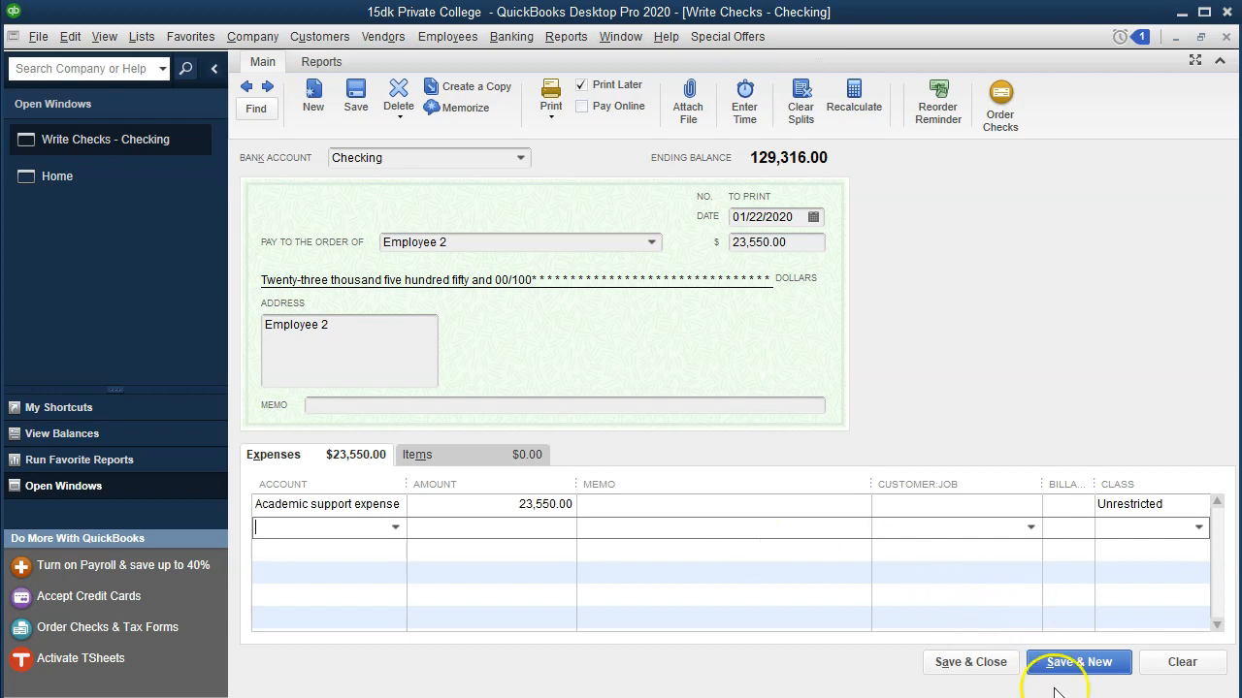
pyautogui.click(1073, 662)
pyautogui.click(582, 208)
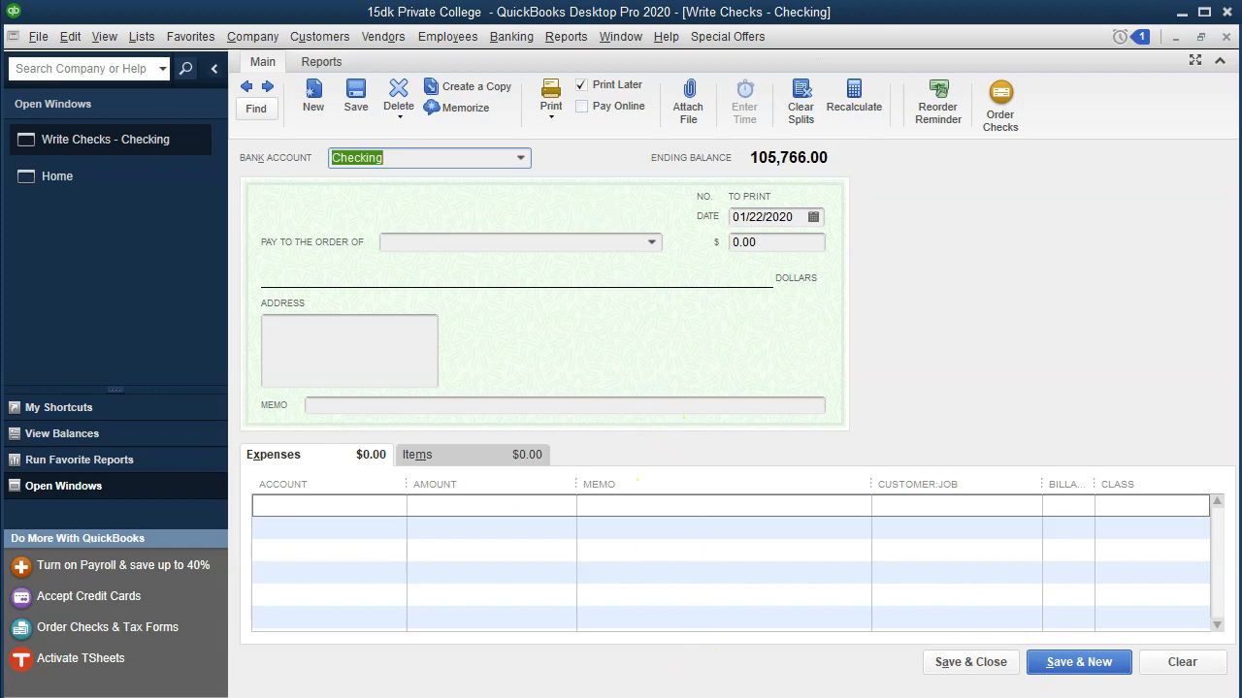
# - In Excel, reset the fill of entry 5b in G34:I35 to the recently used light blue
pyautogui.click(621, 684)
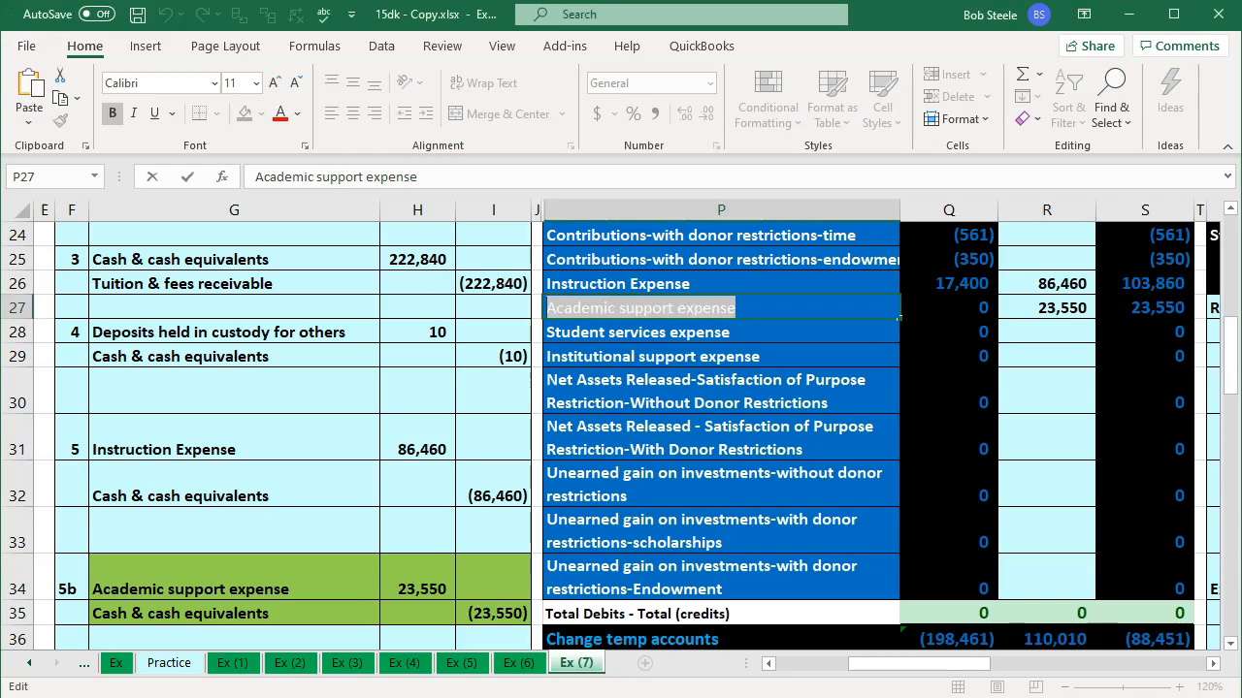
pyautogui.click(359, 455)
pyautogui.scroll(-2, 359, 455)
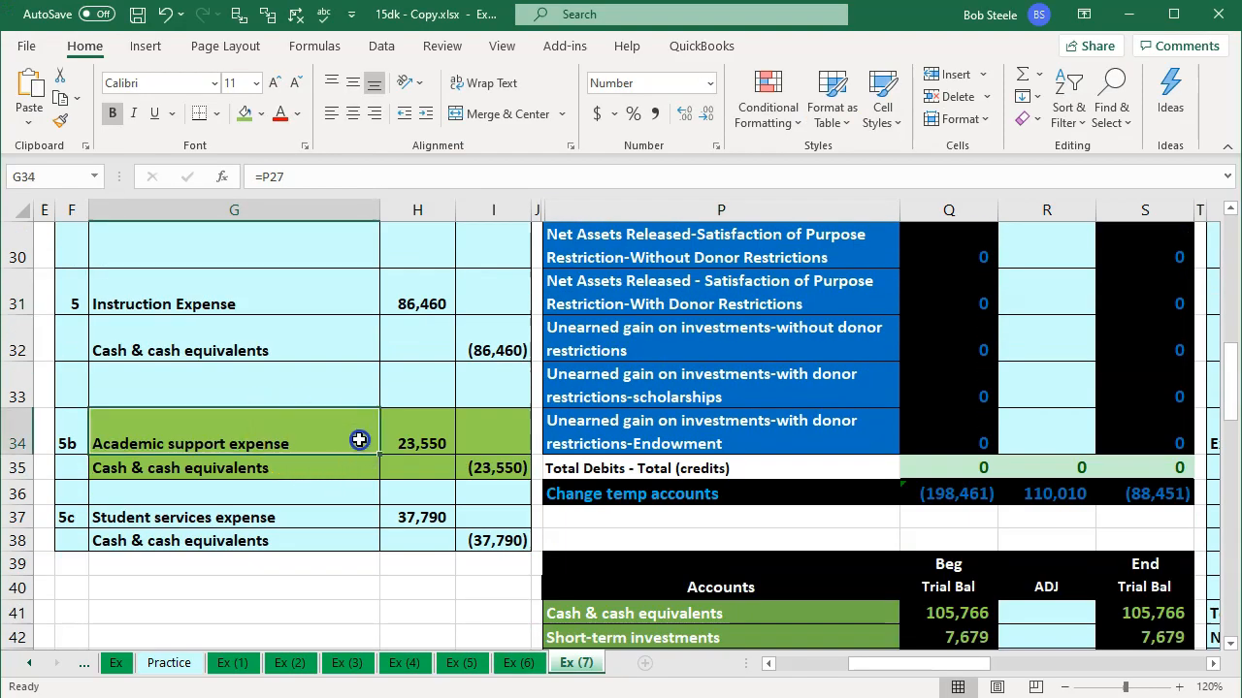
pyautogui.moveTo(358, 435); pyautogui.dragTo(462, 460)
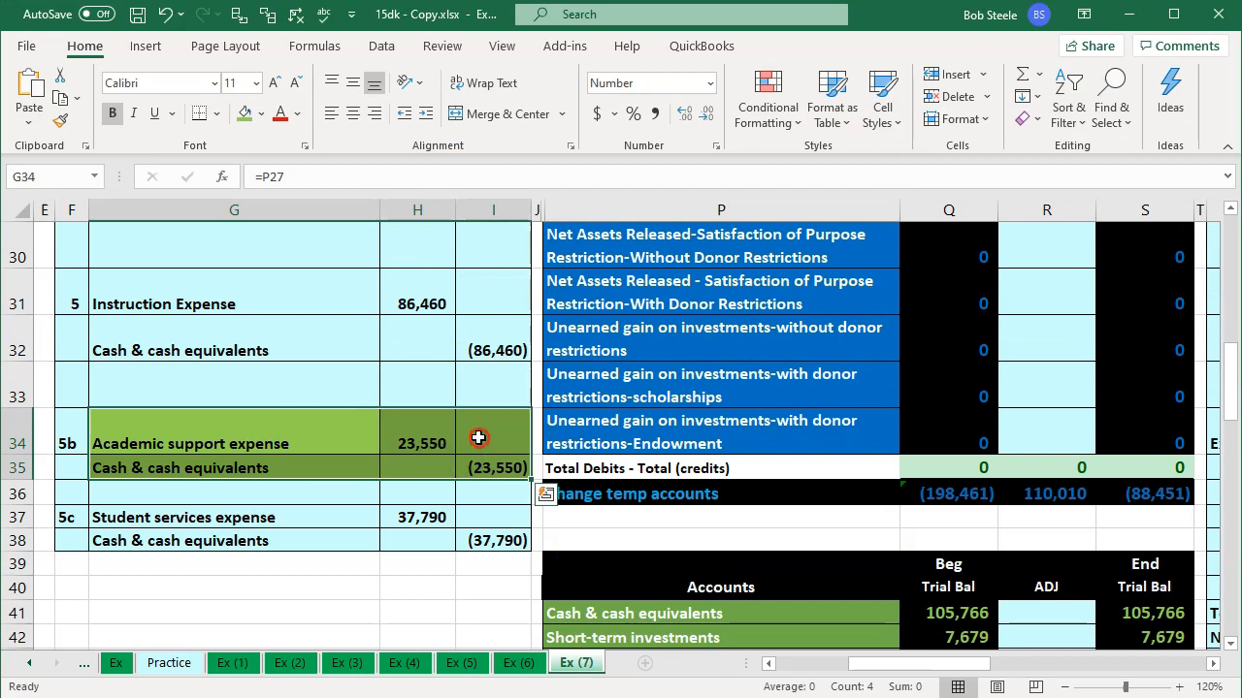
pyautogui.rightClick(479, 442)
pyautogui.click(575, 491)
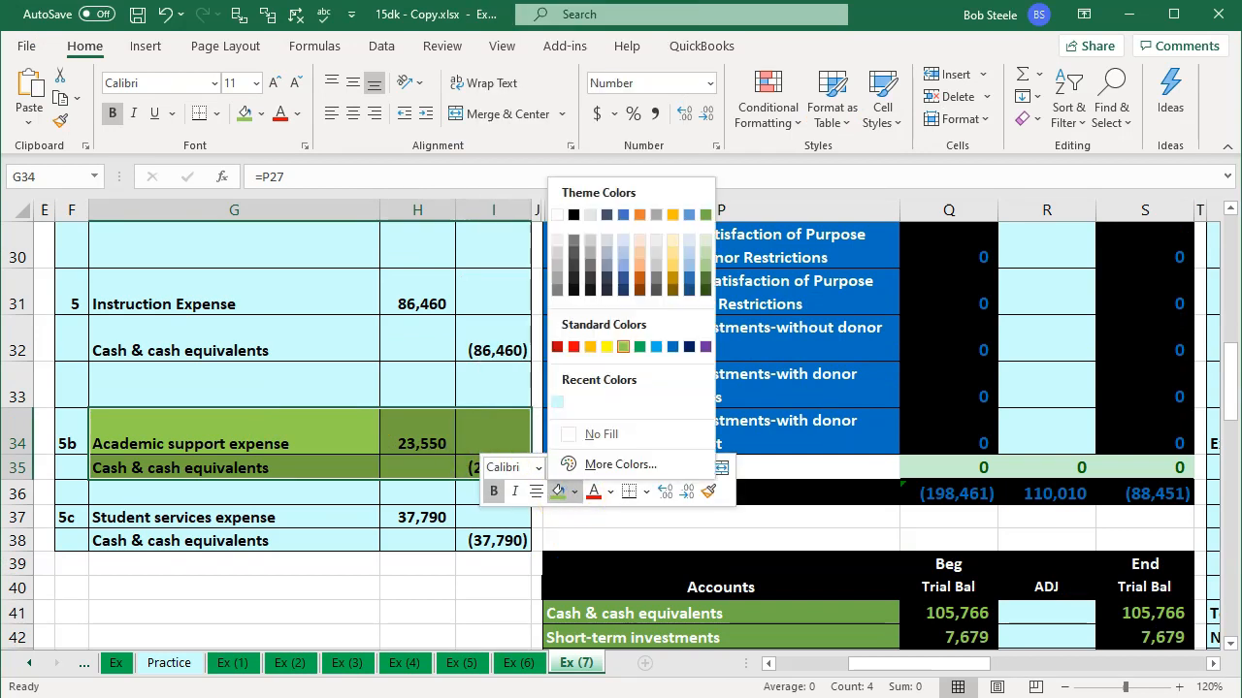
pyautogui.click(557, 401)
pyautogui.click(161, 558)
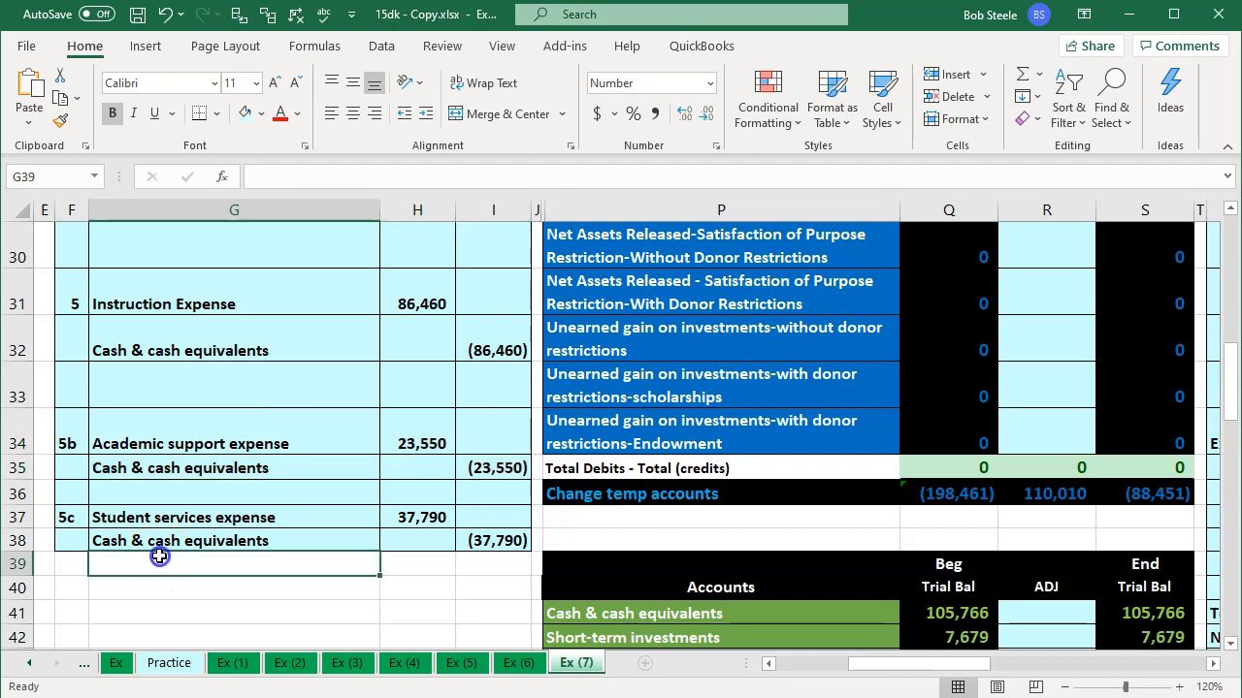
# - Highlight entry 5c, Student services expense and cash, in G37:I38 with a green fill
pyautogui.moveTo(174, 513); pyautogui.dragTo(472, 539)
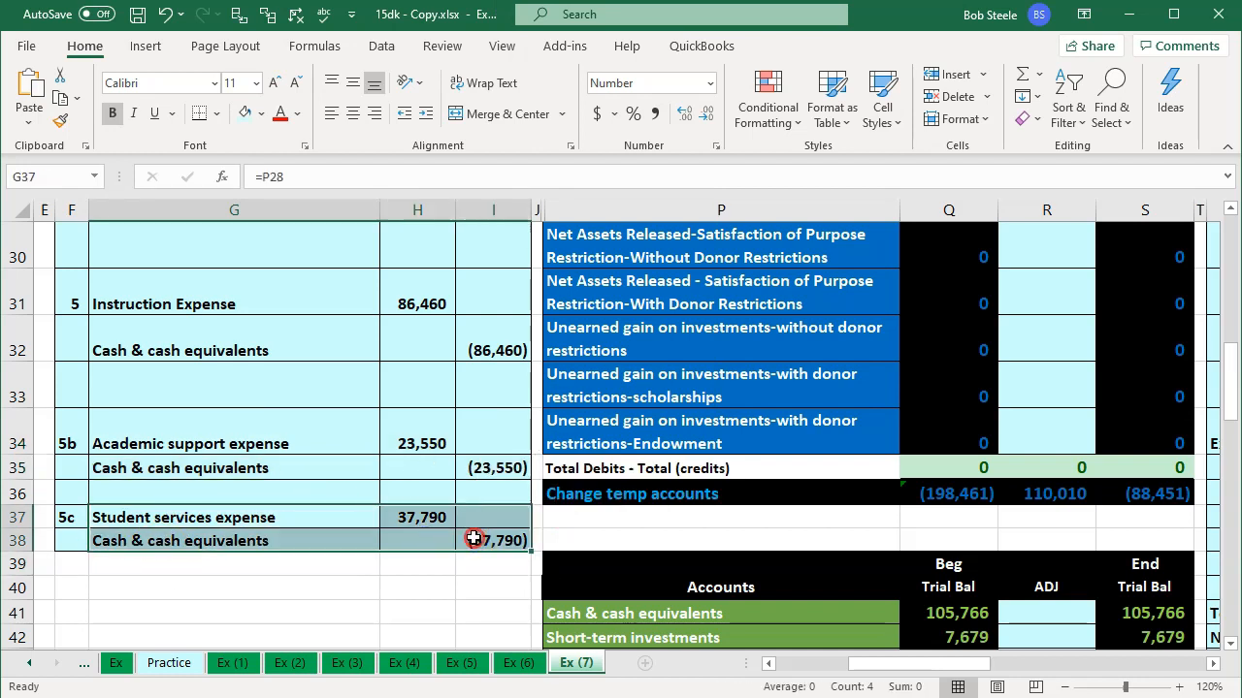
pyautogui.rightClick(472, 539)
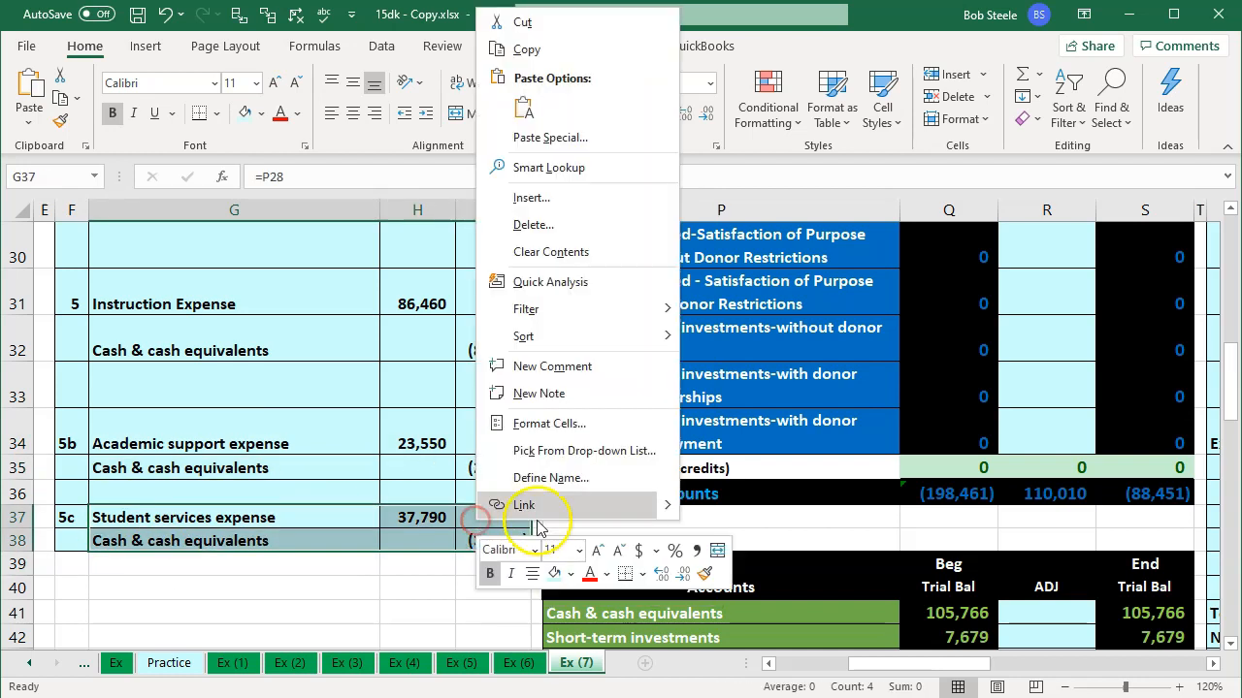
pyautogui.click(569, 575)
pyautogui.click(619, 429)
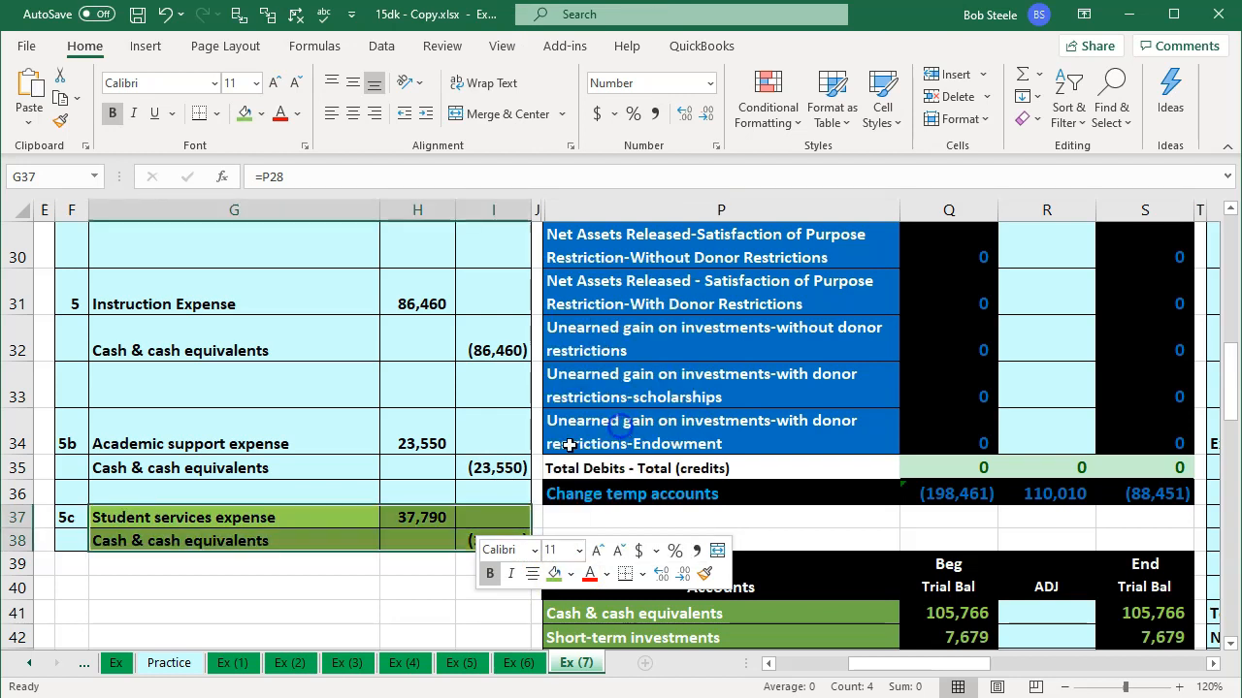
# - Post the Student services expense debit to its adjustment cell R28 with the formula =H37
pyautogui.click(324, 518)
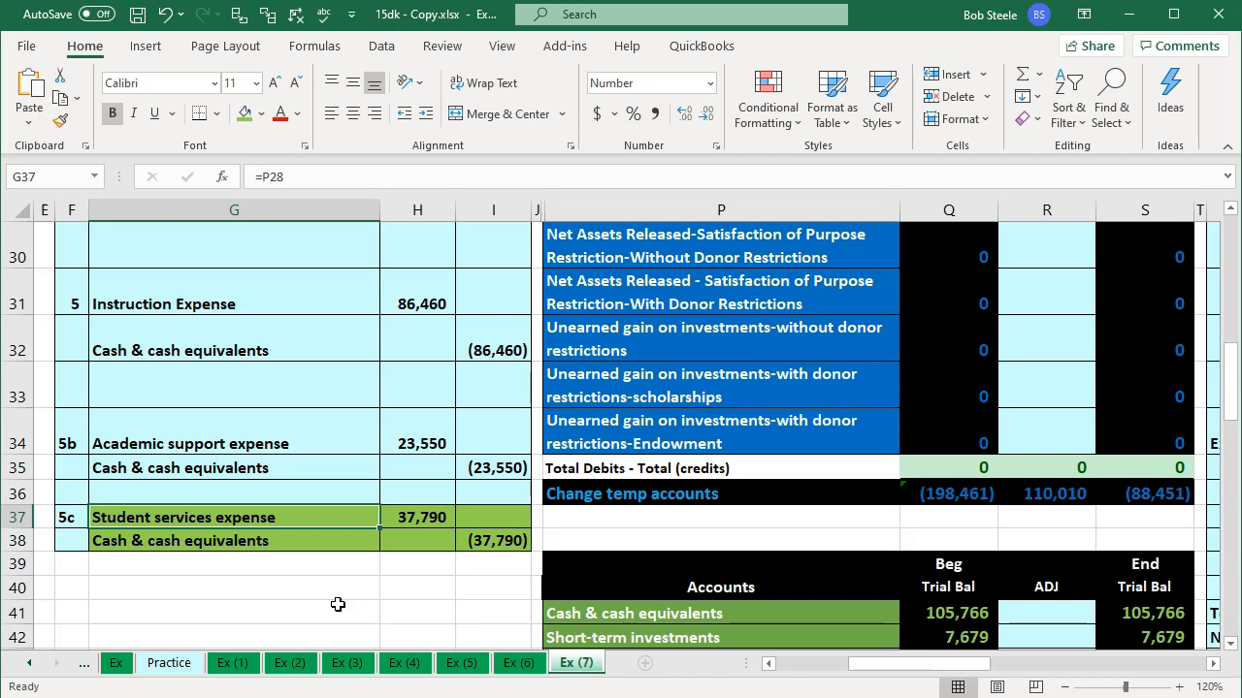
pyautogui.press('Right')
pyautogui.press('Right')
pyautogui.press('Right')
pyautogui.press('Up')
pyautogui.press('Up')
pyautogui.press('Up')
pyautogui.press('Up')
pyautogui.press('Up')
pyautogui.press('Up')
pyautogui.press('Up')
pyautogui.press('Up')
pyautogui.press('Up')
pyautogui.press('Up')
pyautogui.press('Up')
pyautogui.press('Up')
pyautogui.press('Up')
pyautogui.press('Up')
pyautogui.press('Up')
pyautogui.press('Down')
pyautogui.press('Down')
pyautogui.press('Down')
pyautogui.press('Down')
pyautogui.press('Down')
pyautogui.press('Right')
pyautogui.press('Right')
pyautogui.press('Right')
pyautogui.press('Down')
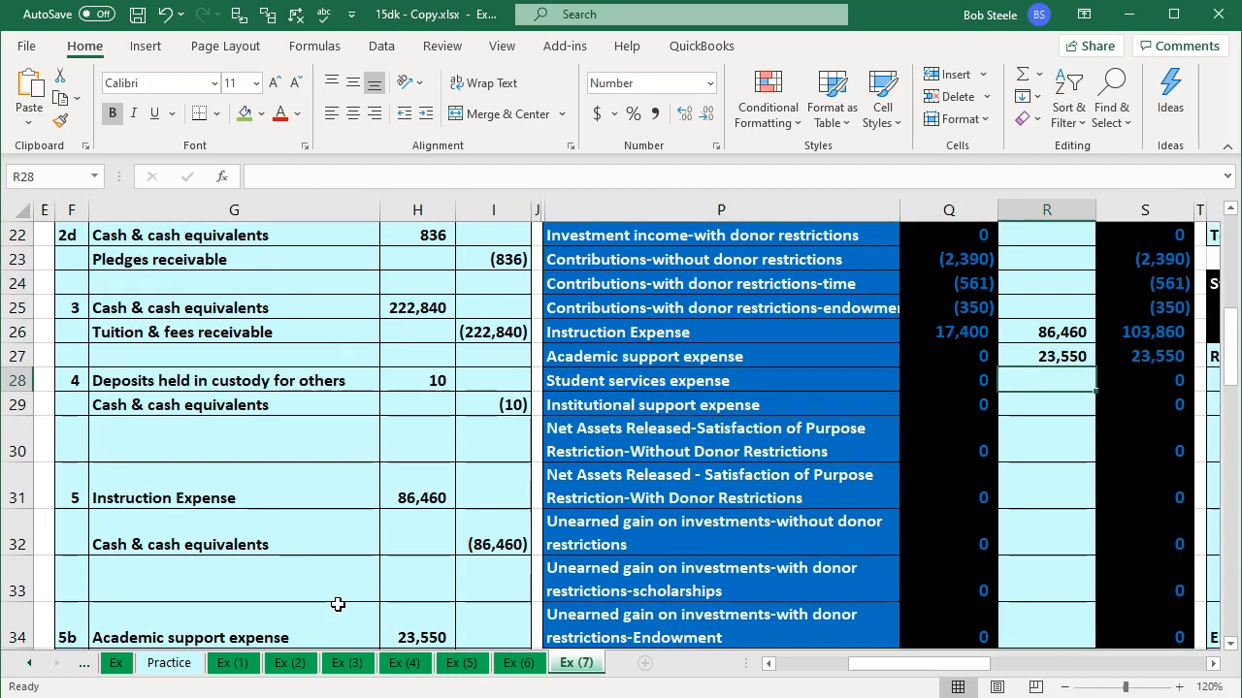
pyautogui.write('=')
pyautogui.press('Down')
pyautogui.press('Down')
pyautogui.press('Down')
pyautogui.press('Down')
pyautogui.press('Down')
pyautogui.press('Down')
pyautogui.press('Down')
pyautogui.press('Down')
pyautogui.press('Down')
pyautogui.press('Down')
pyautogui.press('Down')
pyautogui.press('Down')
pyautogui.press('Down')
pyautogui.press('Left')
pyautogui.press('Left')
pyautogui.press('Left')
pyautogui.press('Left')
pyautogui.press('Left')
pyautogui.press('Up')
pyautogui.press('Up')
pyautogui.press('Up')
pyautogui.press('Up')
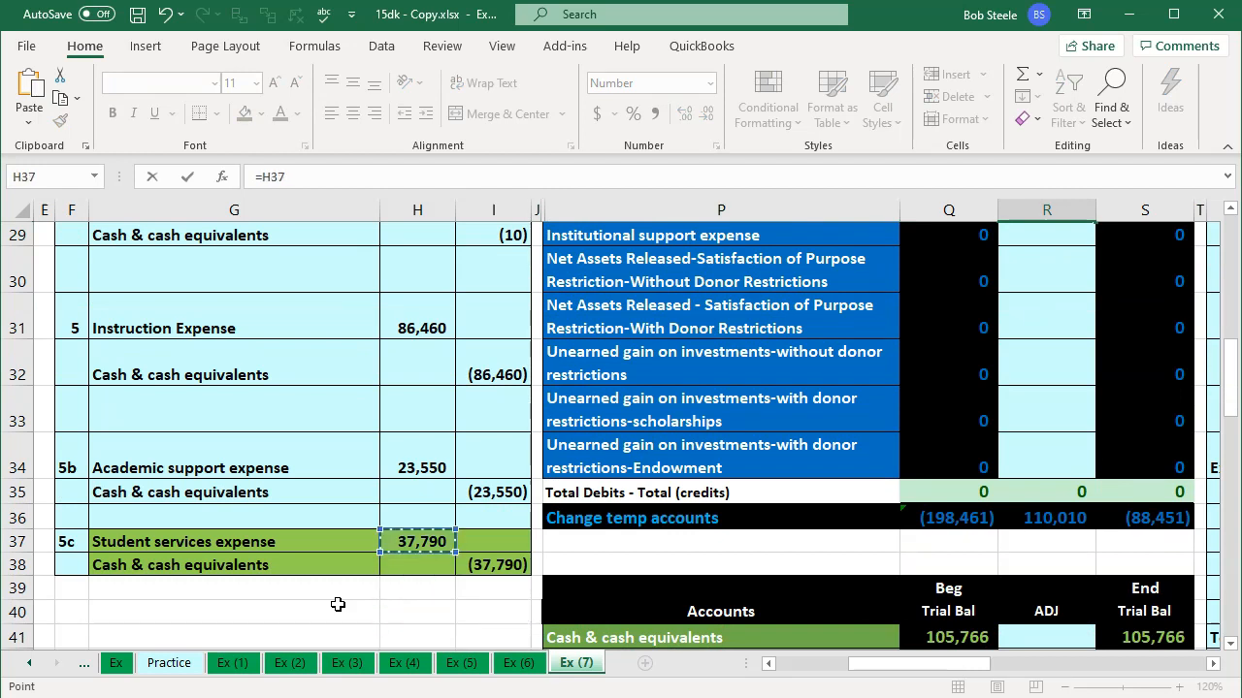
pyautogui.press('Return')
# - Add entry 5c's cash credit to the Cash & cash equivalents adjustment in R3, making the formula =I32+I35+I38
pyautogui.scroll(5, 893, 486)
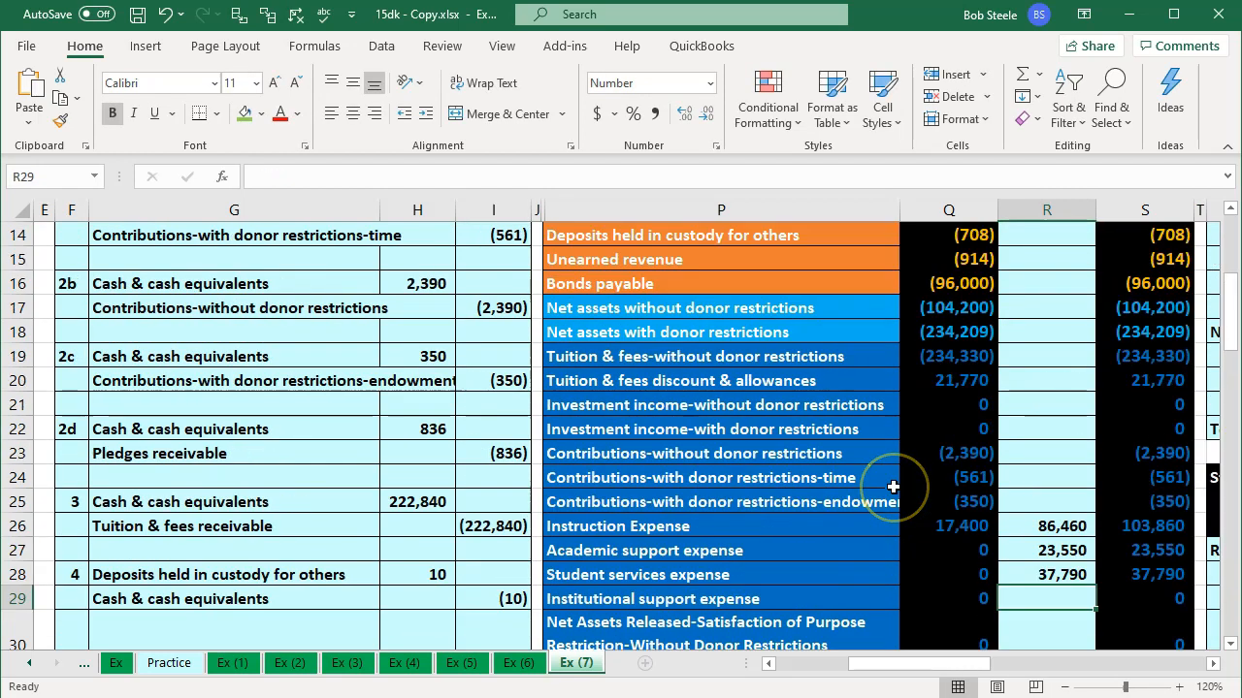
pyautogui.scroll(5, 893, 487)
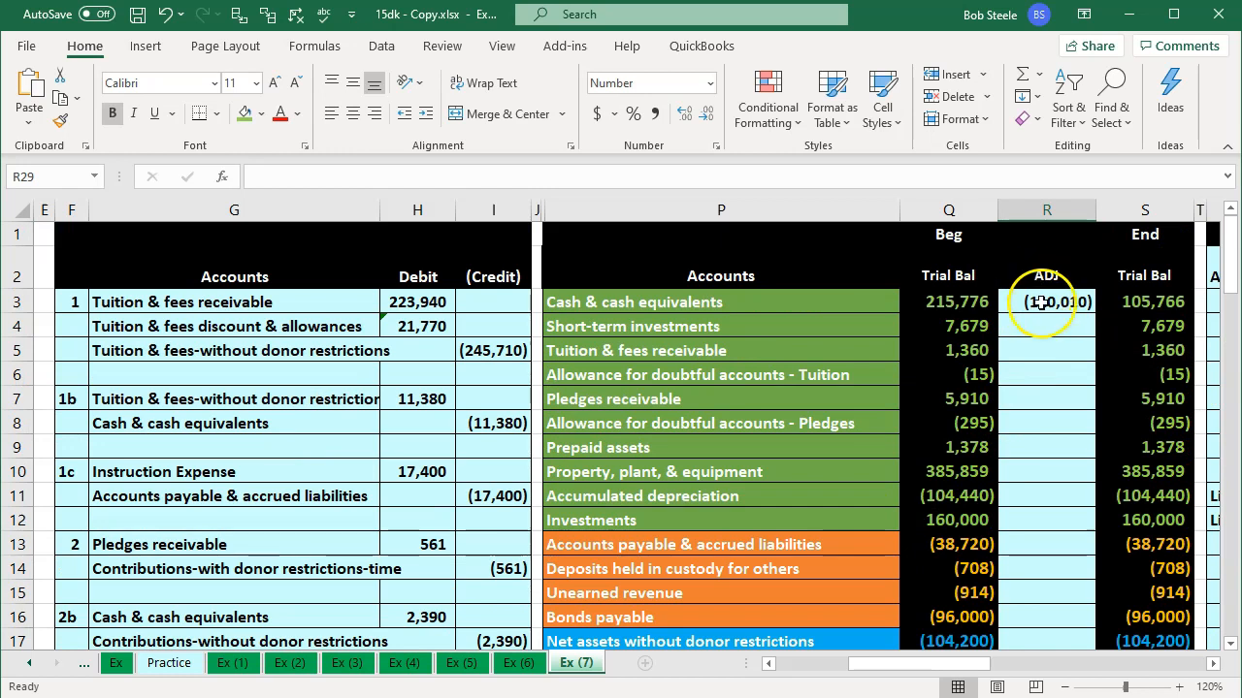
pyautogui.doubleClick(1041, 302)
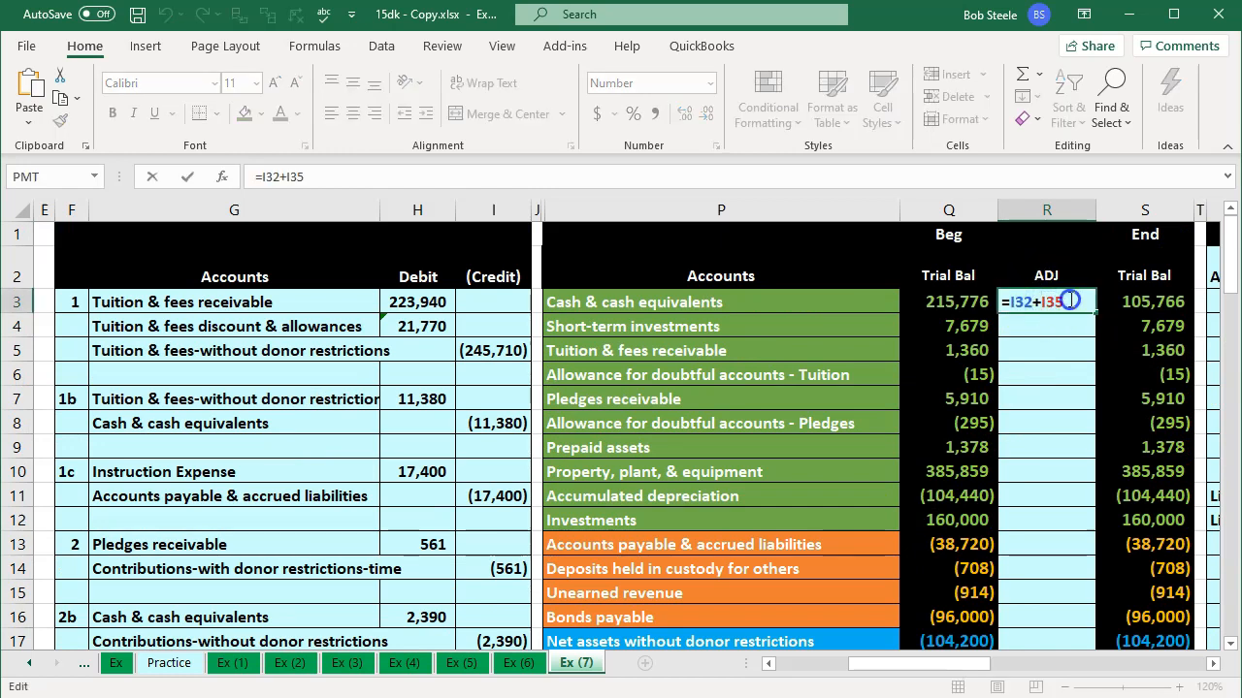
pyautogui.click(406, 487)
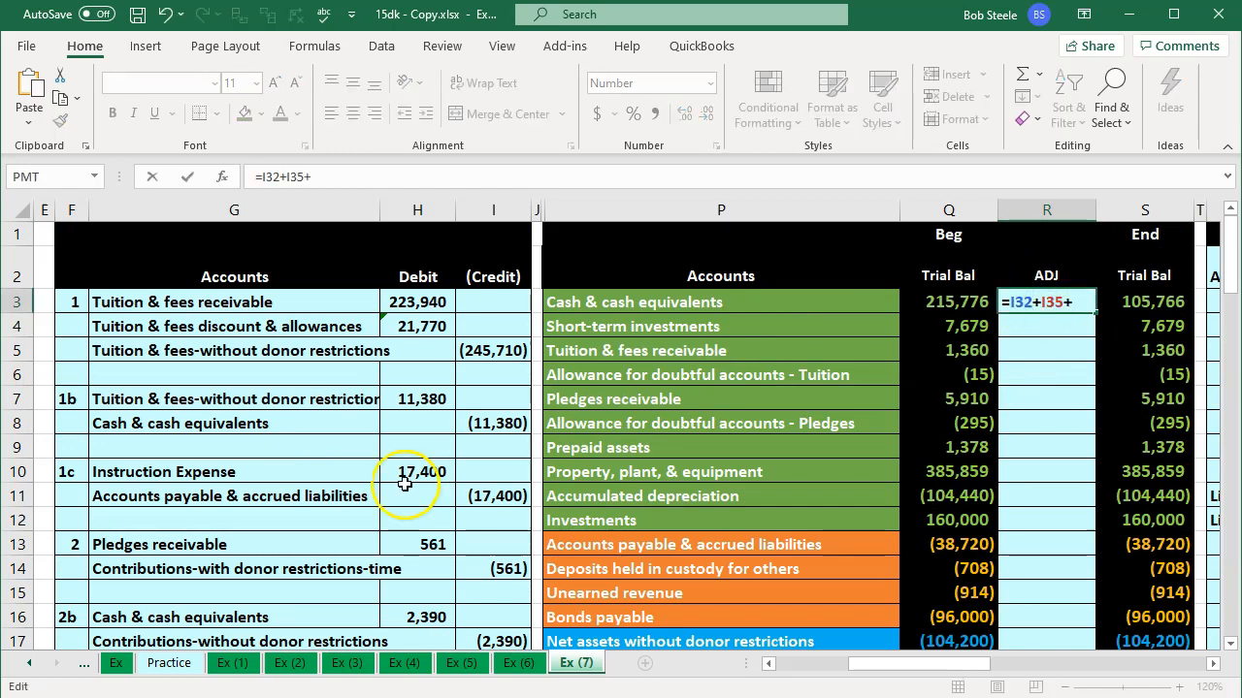
pyautogui.press('Down')
pyautogui.press('Down')
pyautogui.press('Down')
pyautogui.press('Down')
pyautogui.press('Down')
pyautogui.press('Down')
pyautogui.press('Down')
pyautogui.press('Down')
pyautogui.press('Down')
pyautogui.press('Down')
pyautogui.press('Down')
pyautogui.press('Down')
pyautogui.press('Down')
pyautogui.press('Down')
pyautogui.press('Down')
pyautogui.press('Down')
pyautogui.press('Down')
pyautogui.press('Down')
pyautogui.press('Down')
pyautogui.press('Down')
pyautogui.press('Down')
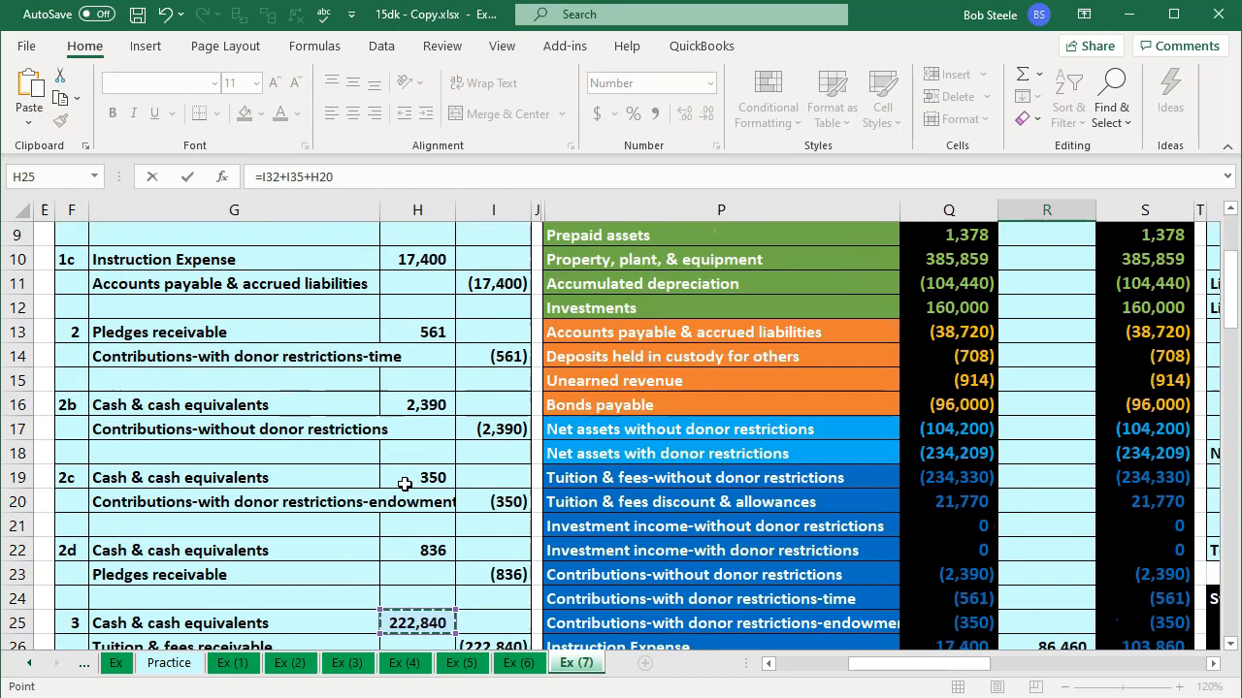
pyautogui.press('Right')
pyautogui.press('Up')
pyautogui.press('Up')
pyautogui.press('Up')
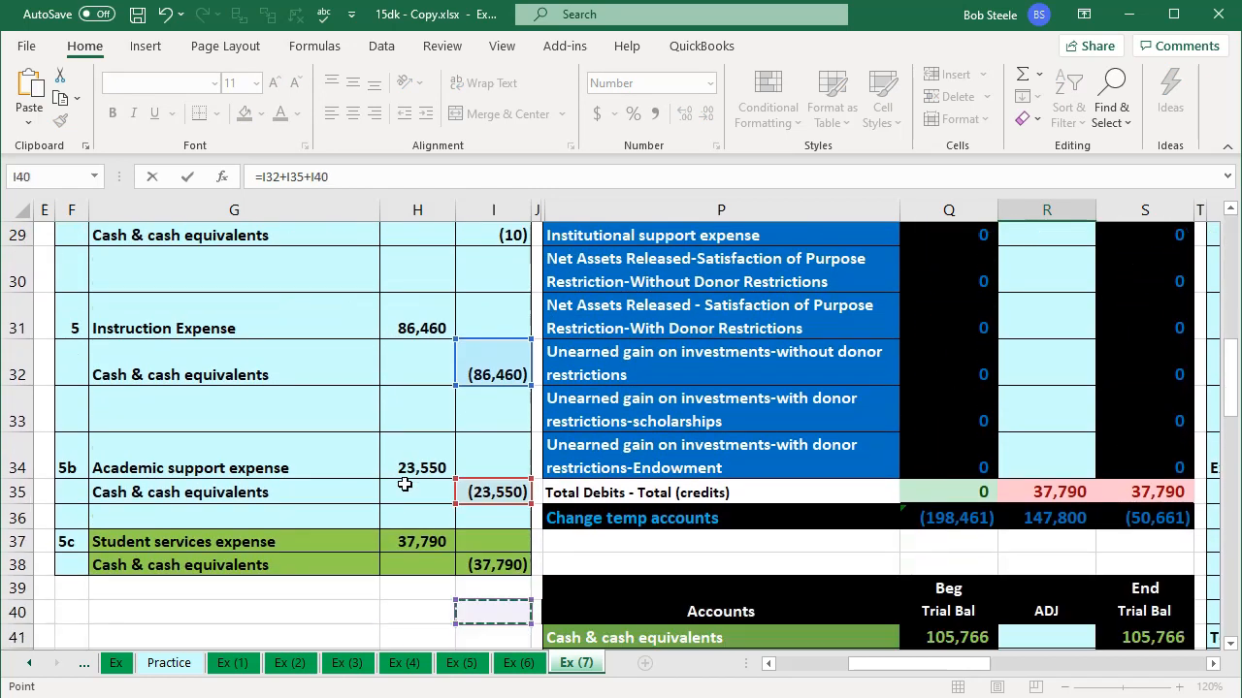
pyautogui.press('Return')
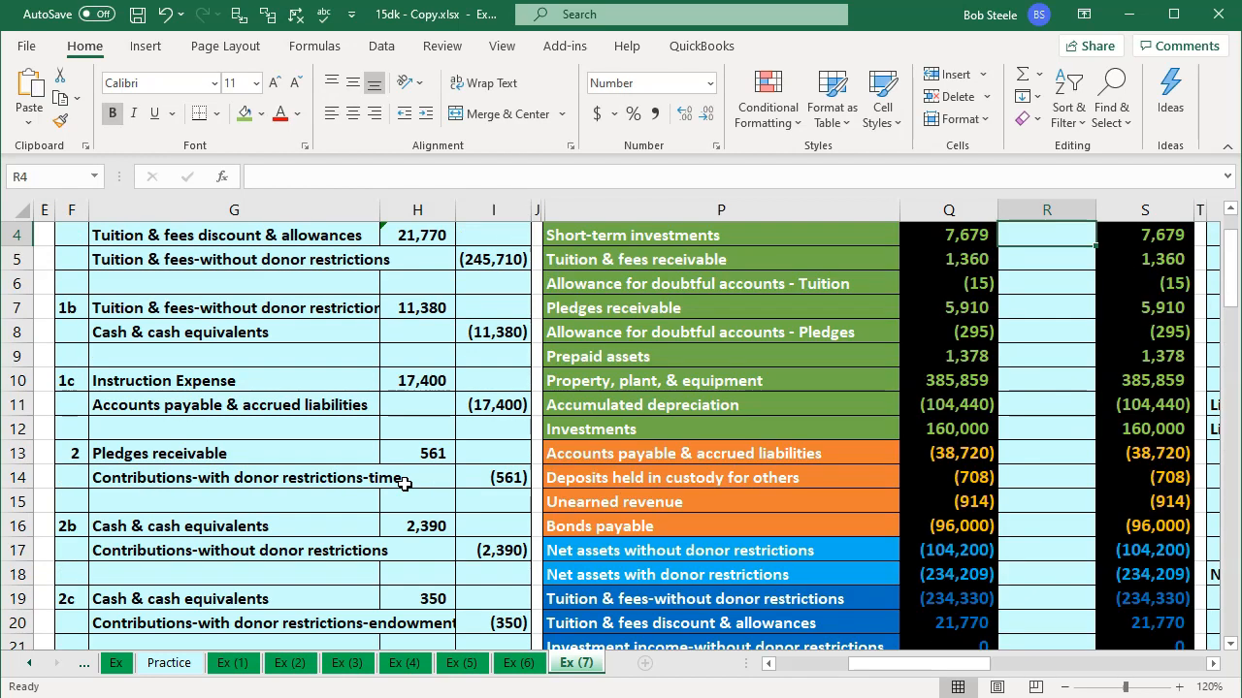
# - Check the updated trial balance, including the expense rows and the total debits and credits in row 35
pyautogui.press('Up')
pyautogui.press('Up')
pyautogui.click(887, 434)
pyautogui.scroll(-6, 897, 434)
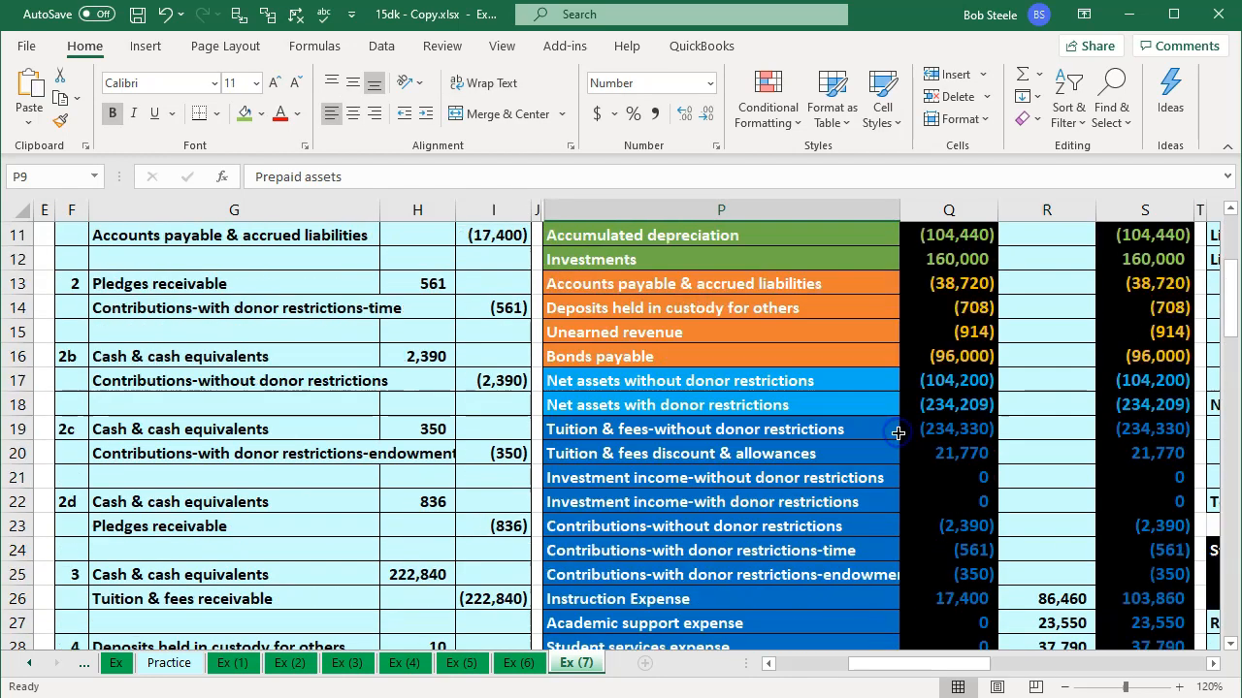
pyautogui.scroll(-1, 898, 434)
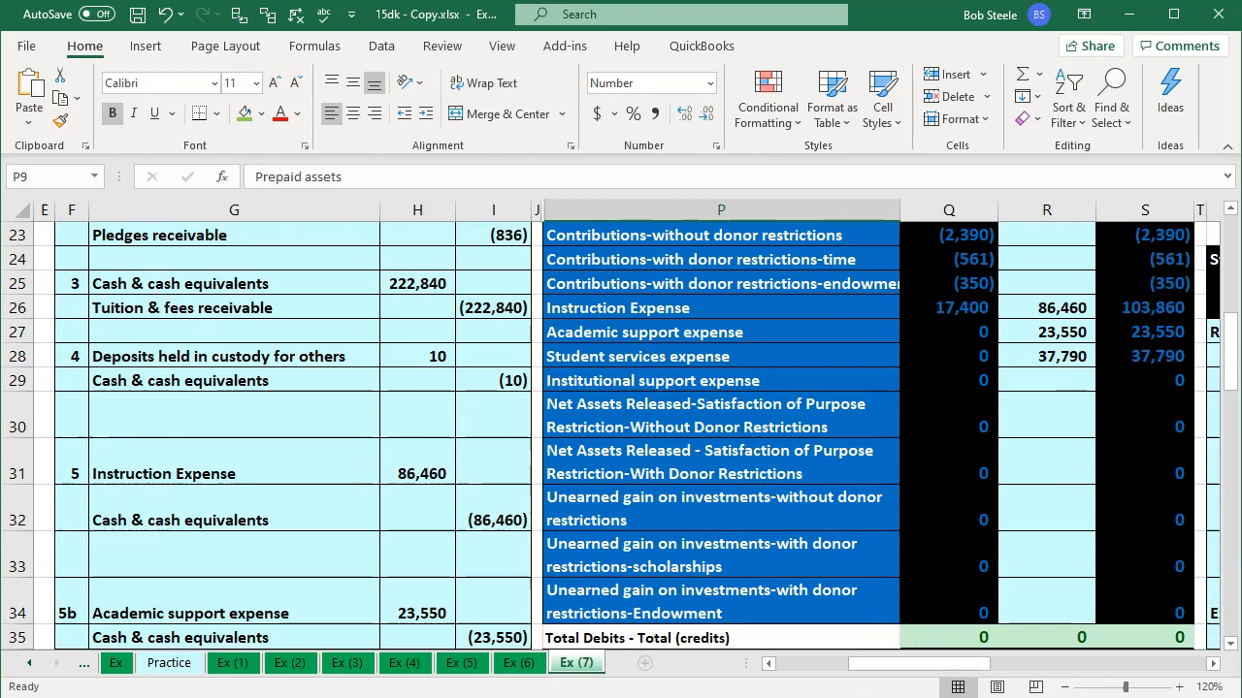
# - Switch to the blank QuickBooks check, enter Employee 3 as the payee and quick-add it to the name list
pyautogui.hotkey('alt', 'Tab')
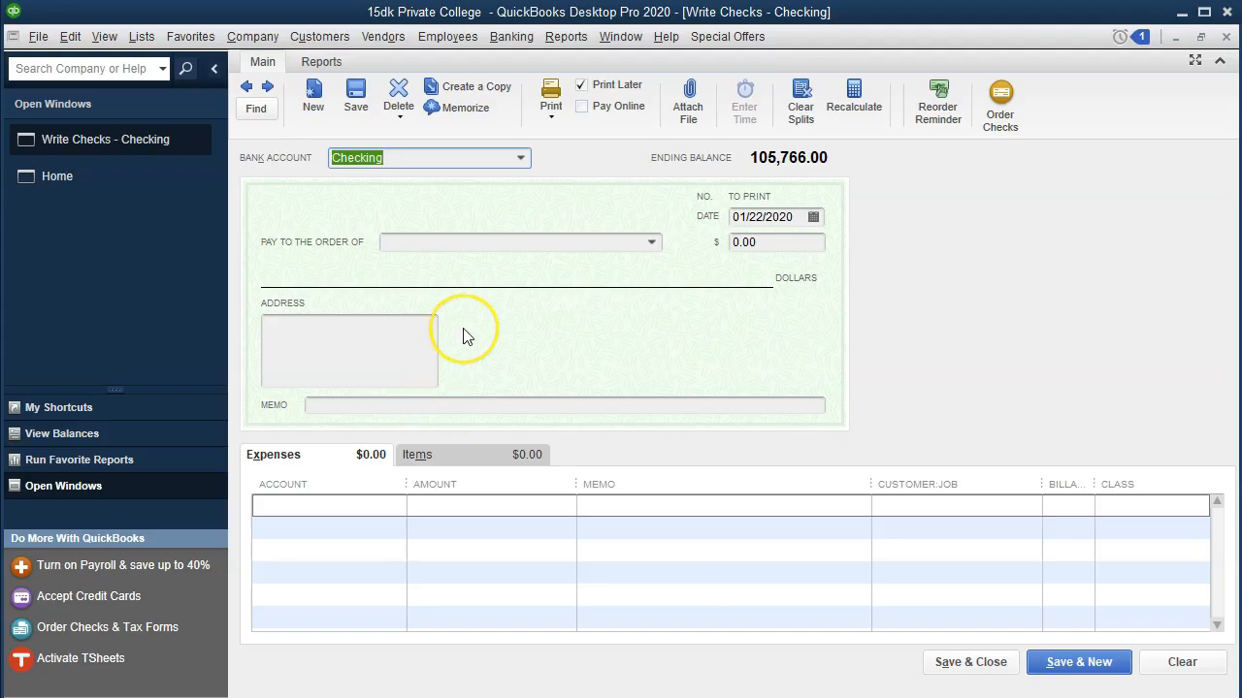
pyautogui.press('Tab')
pyautogui.press('Tab')
pyautogui.write('Emp')
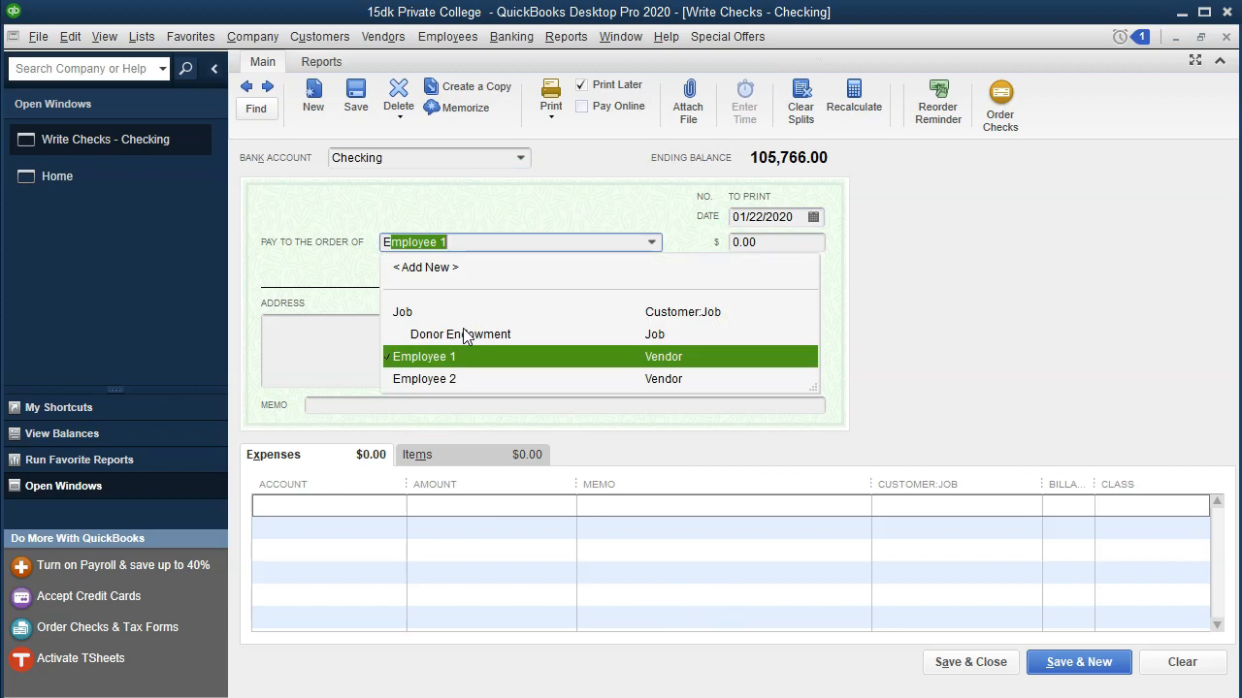
pyautogui.write('loyee 3')
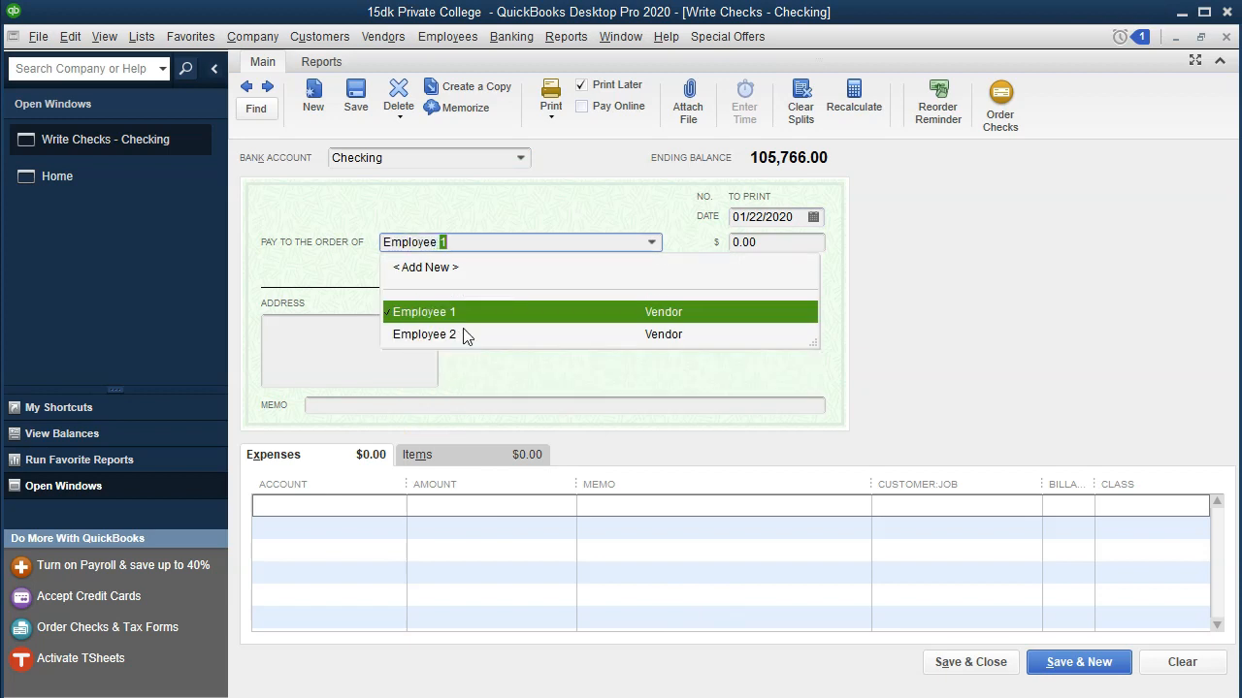
pyautogui.press('Tab')
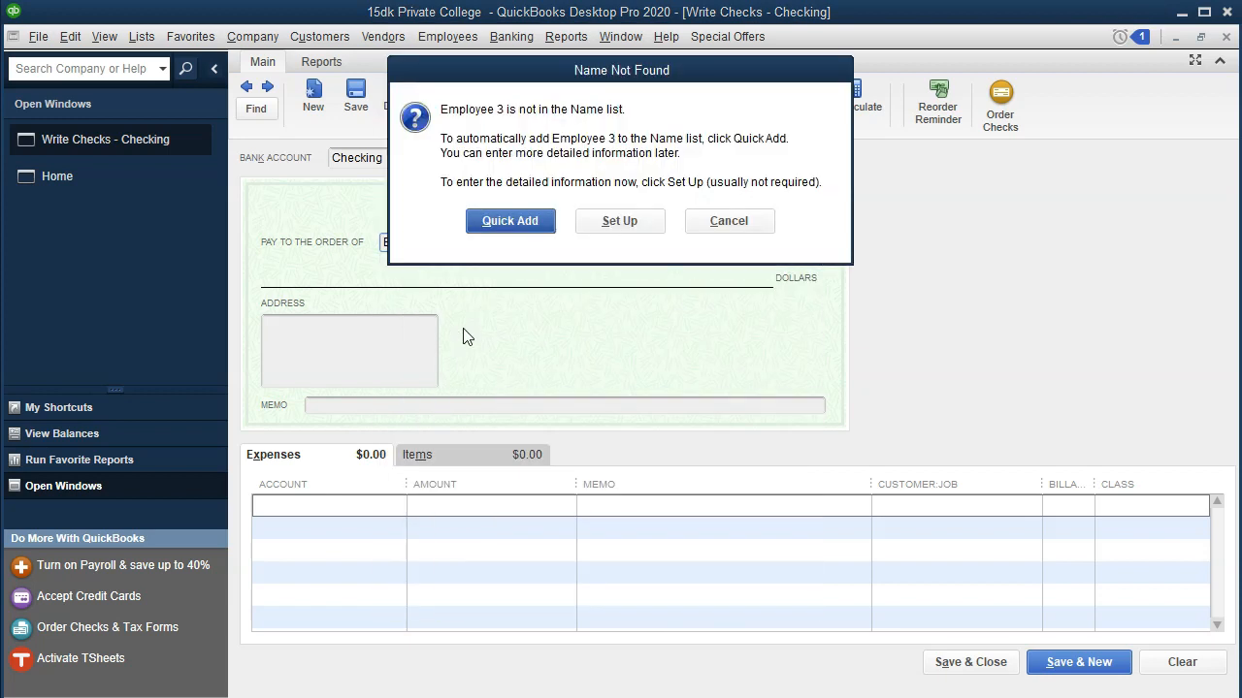
pyautogui.press('Return')
pyautogui.press('Return')
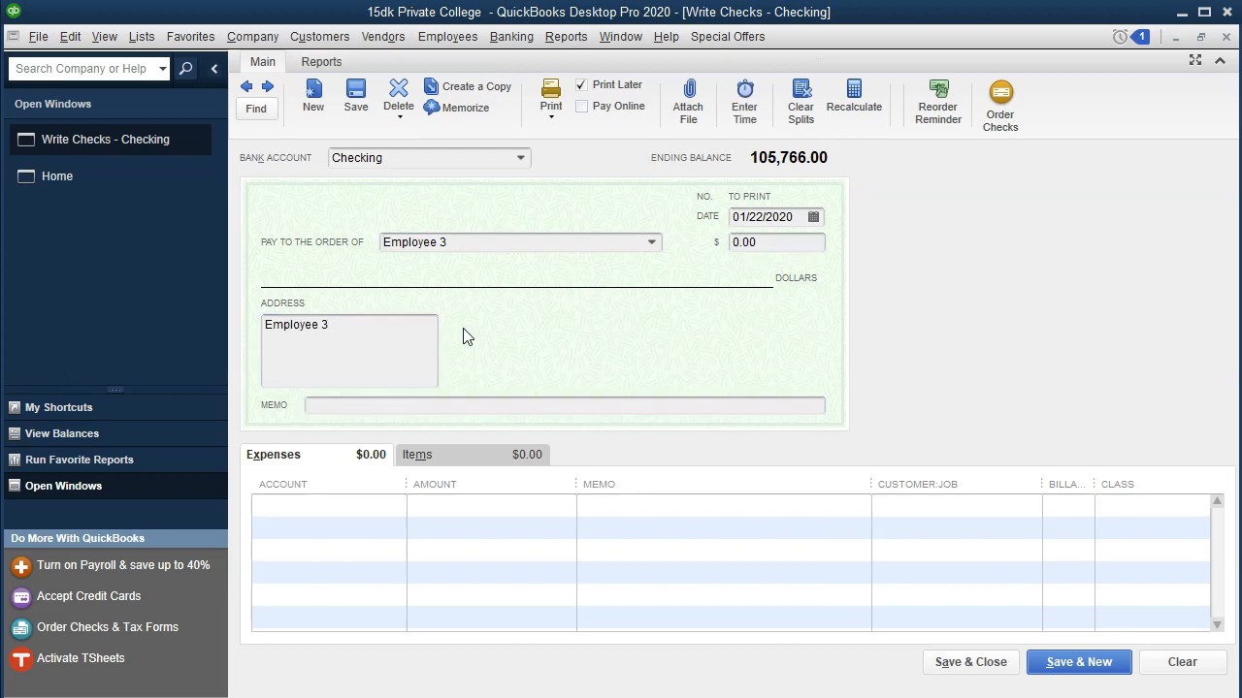
# - Copy the account name "Student services expense" from Excel cell P28 into the account field of the QuickBooks check's first expense line
pyautogui.click(300, 512)
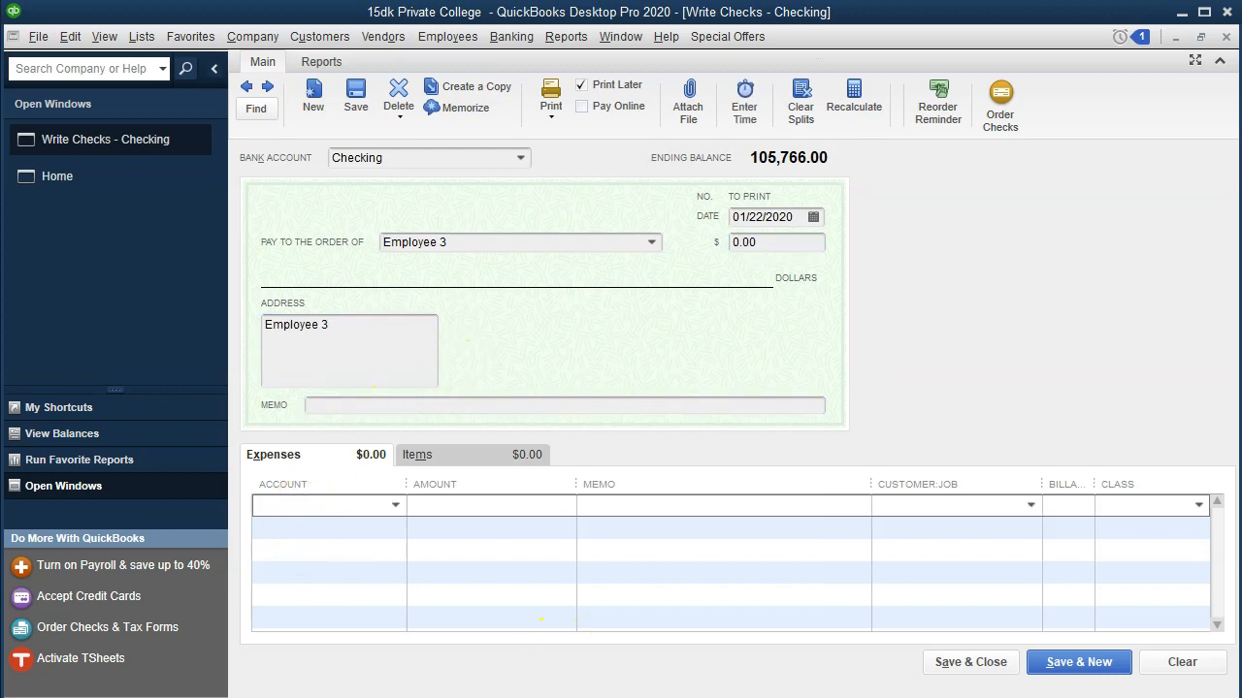
pyautogui.click(588, 695)
pyautogui.click(465, 527)
pyautogui.scroll(-3, 466, 529)
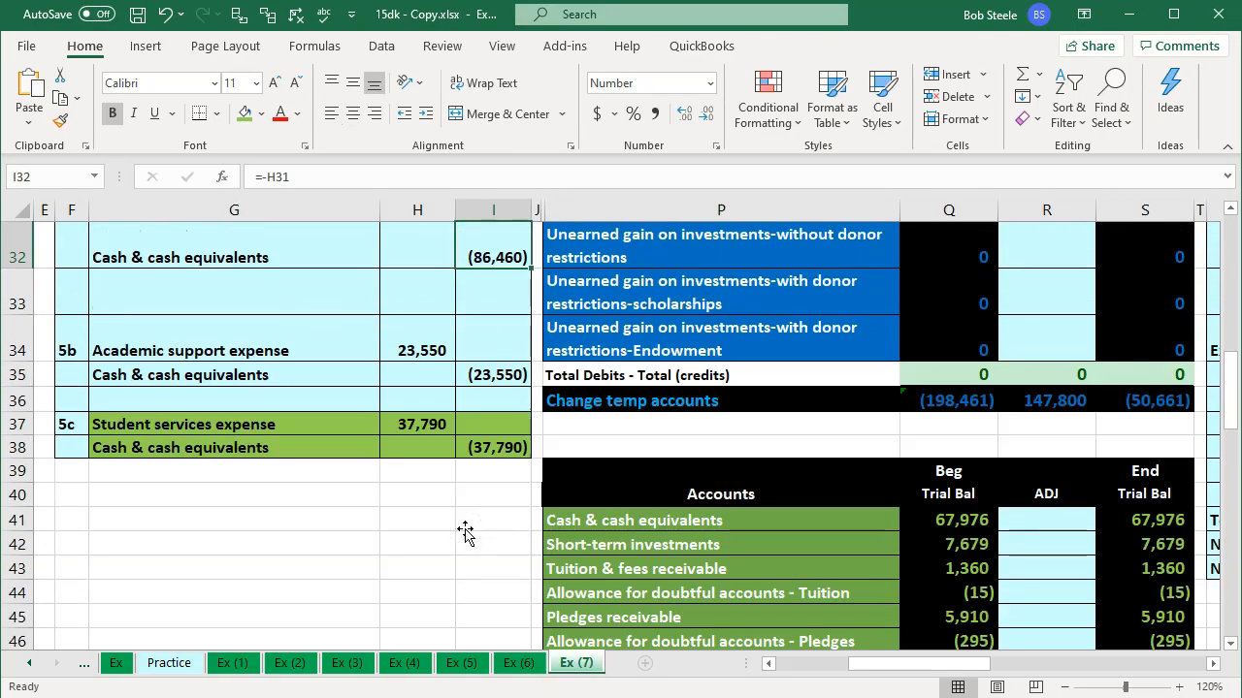
pyautogui.scroll(2, 465, 533)
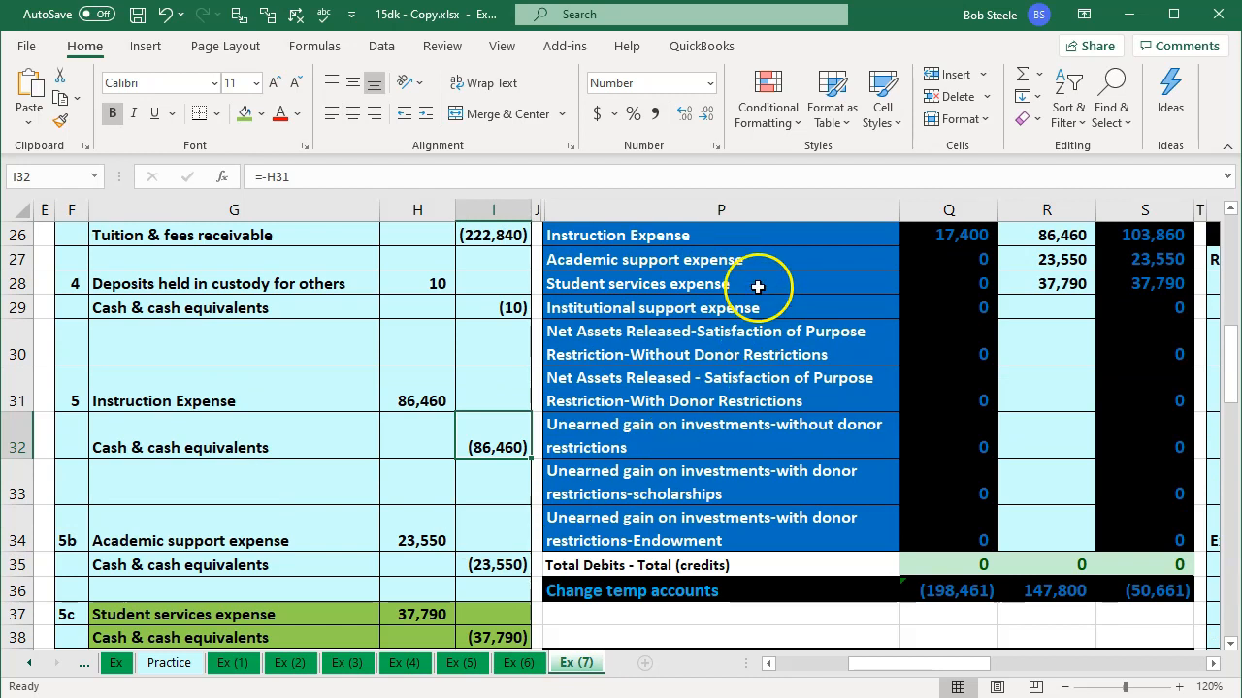
pyautogui.click(758, 286)
pyautogui.doubleClick(757, 285)
pyautogui.moveTo(757, 285); pyautogui.dragTo(474, 276)
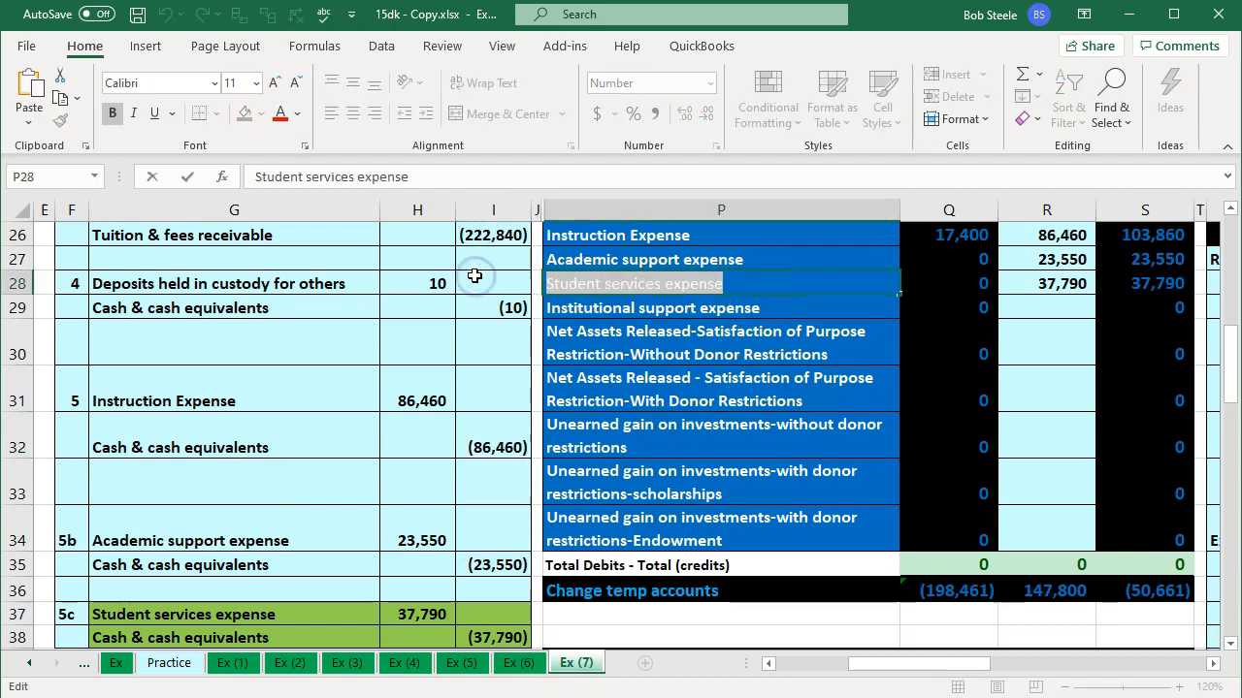
pyautogui.click(406, 565)
pyautogui.scroll(-1, 388, 631)
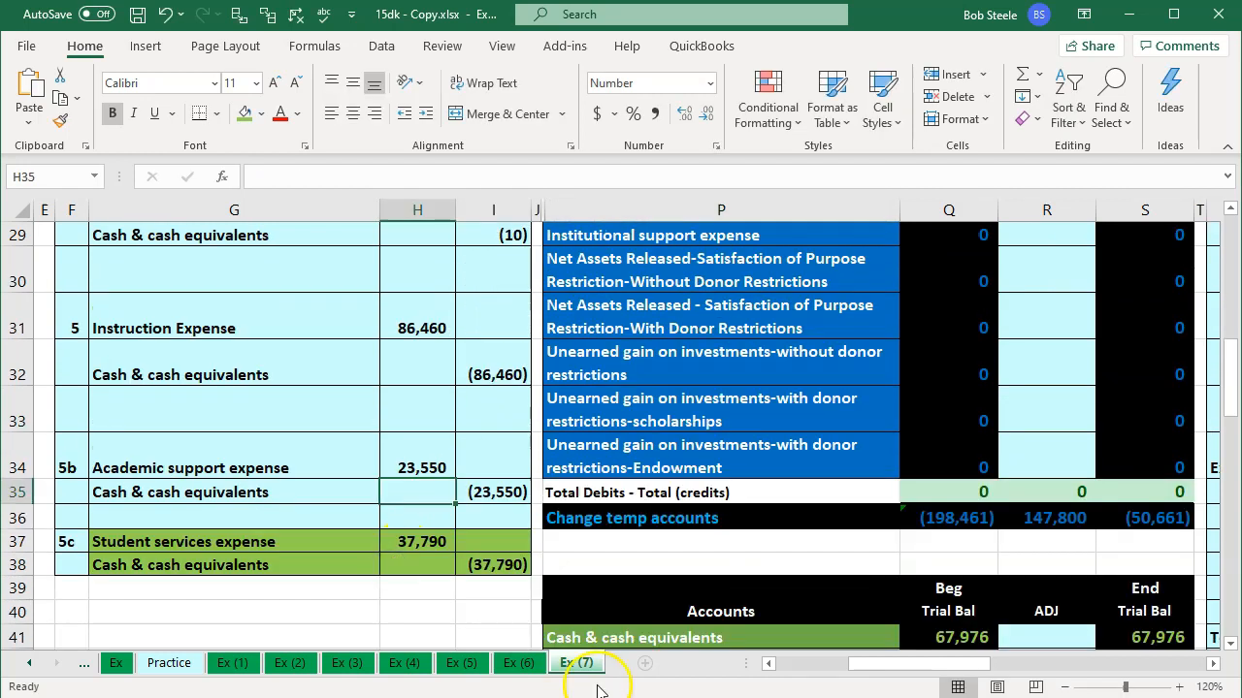
pyautogui.hotkey('alt', 'Tab')
pyautogui.click(331, 505)
pyautogui.hotkey('ctrl', 'v')
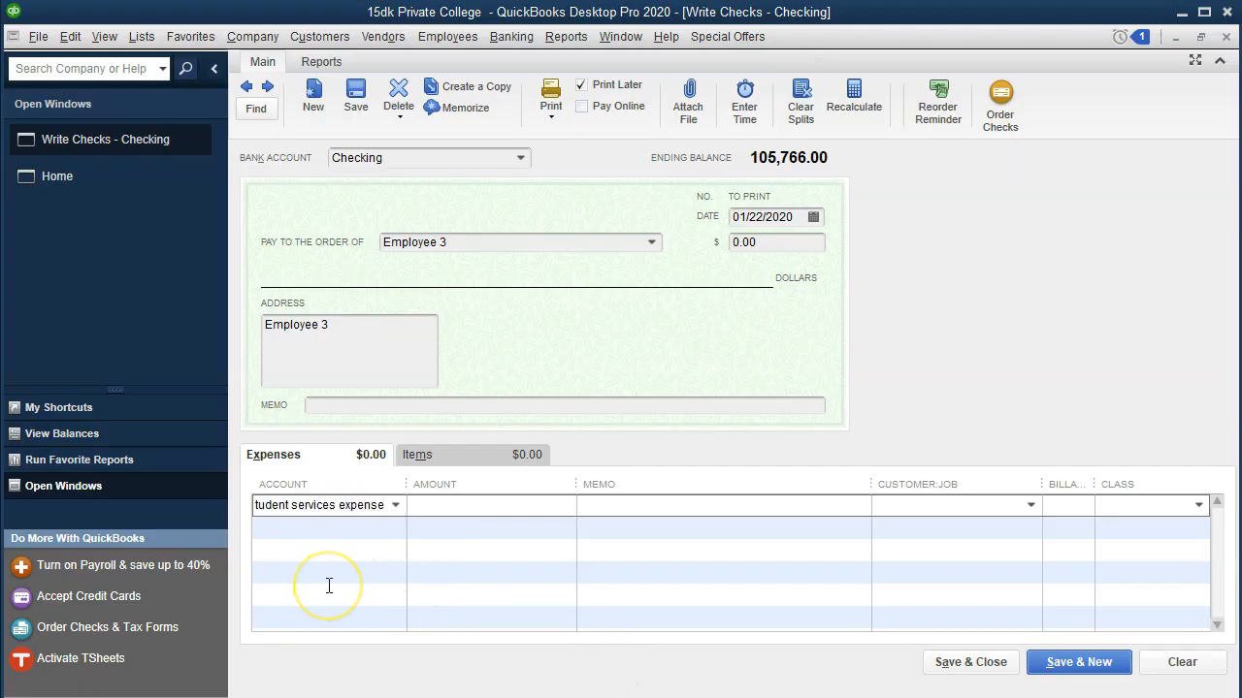
pyautogui.press('Tab')
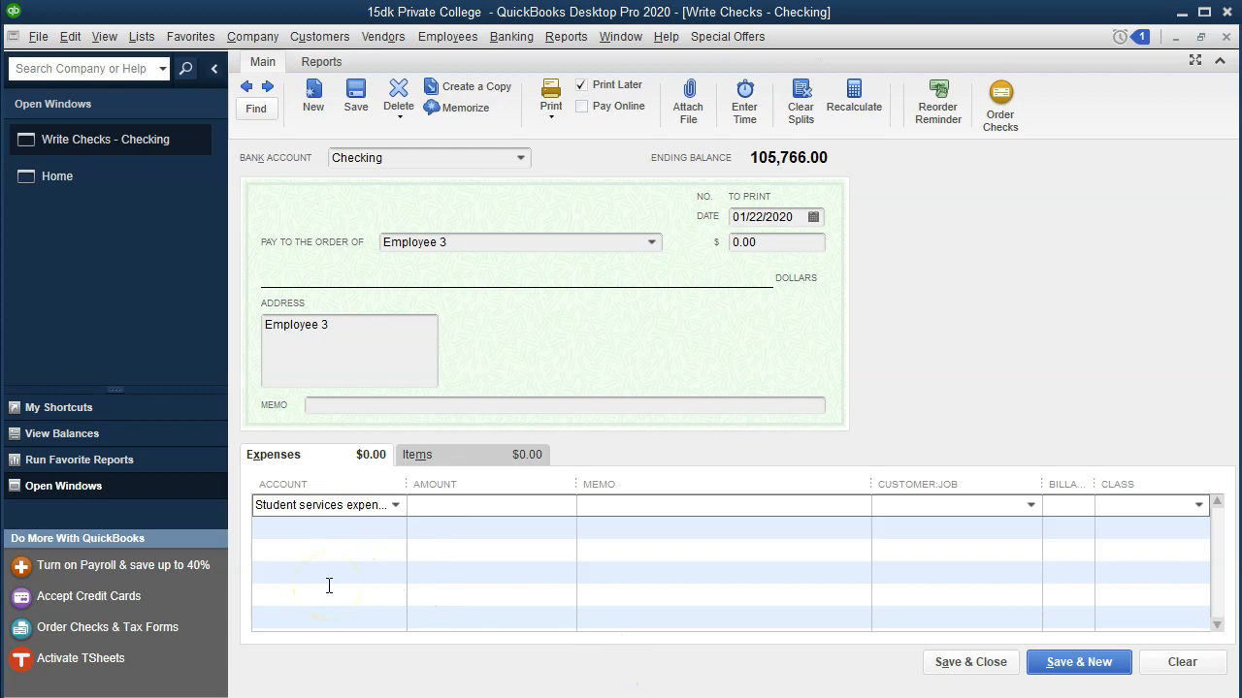
pyautogui.click(395, 506)
pyautogui.click(396, 506)
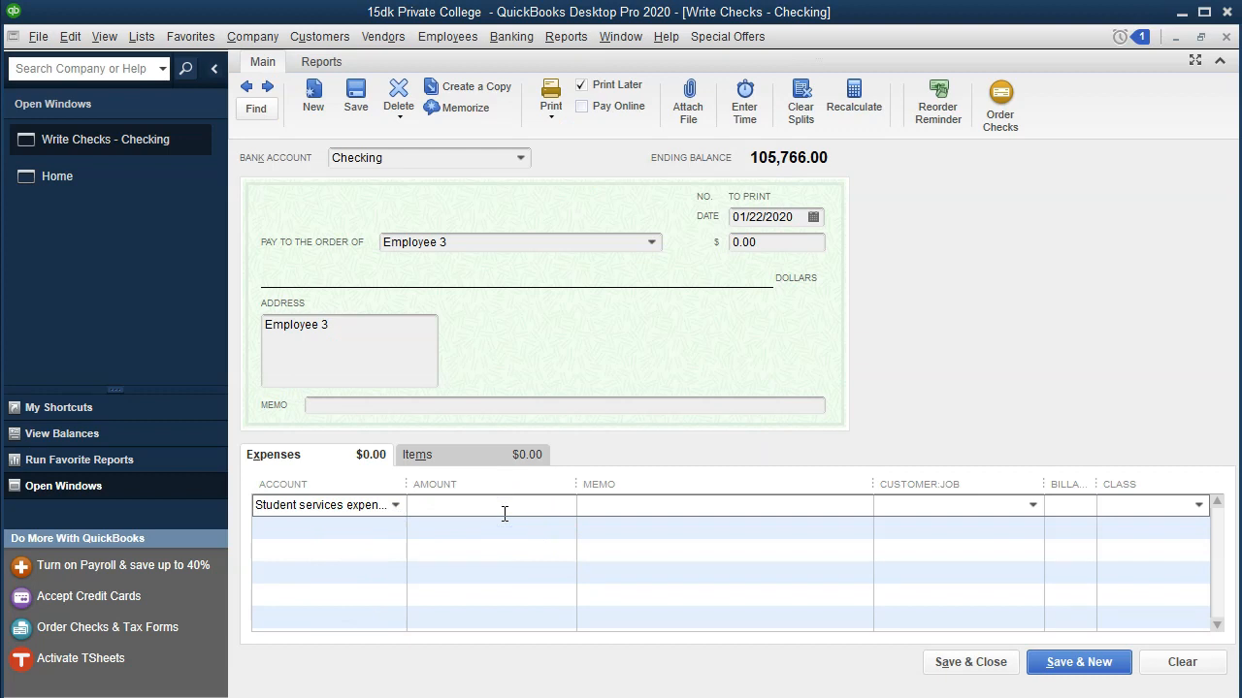
# - Set the check's Student services expense line to 37,790 with class Unrestricted, then save the future-dated check and start a new one
pyautogui.click(631, 697)
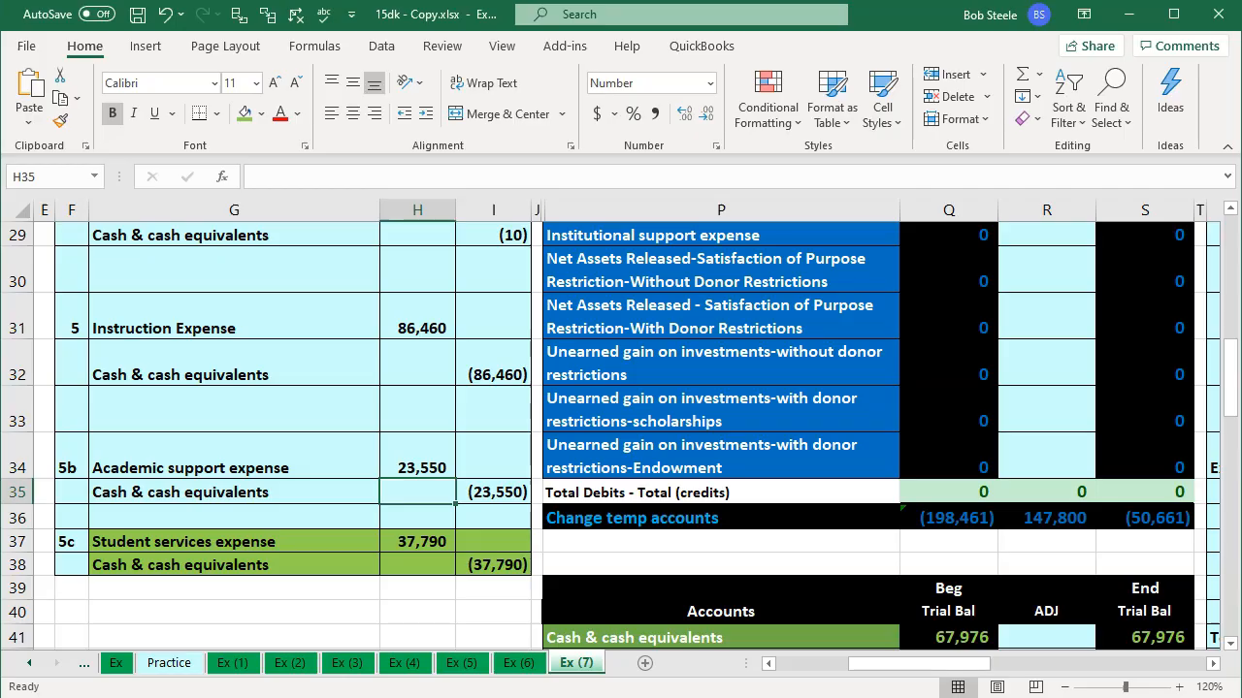
pyautogui.click(630, 697)
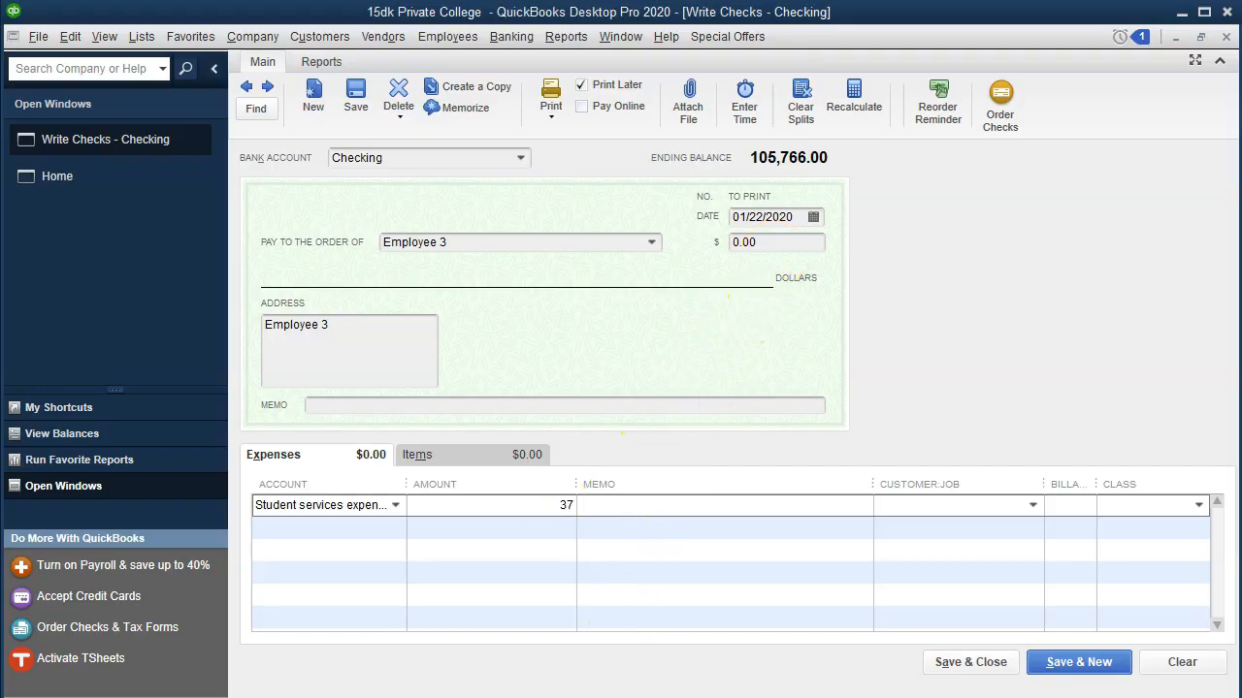
pyautogui.press('Tab')
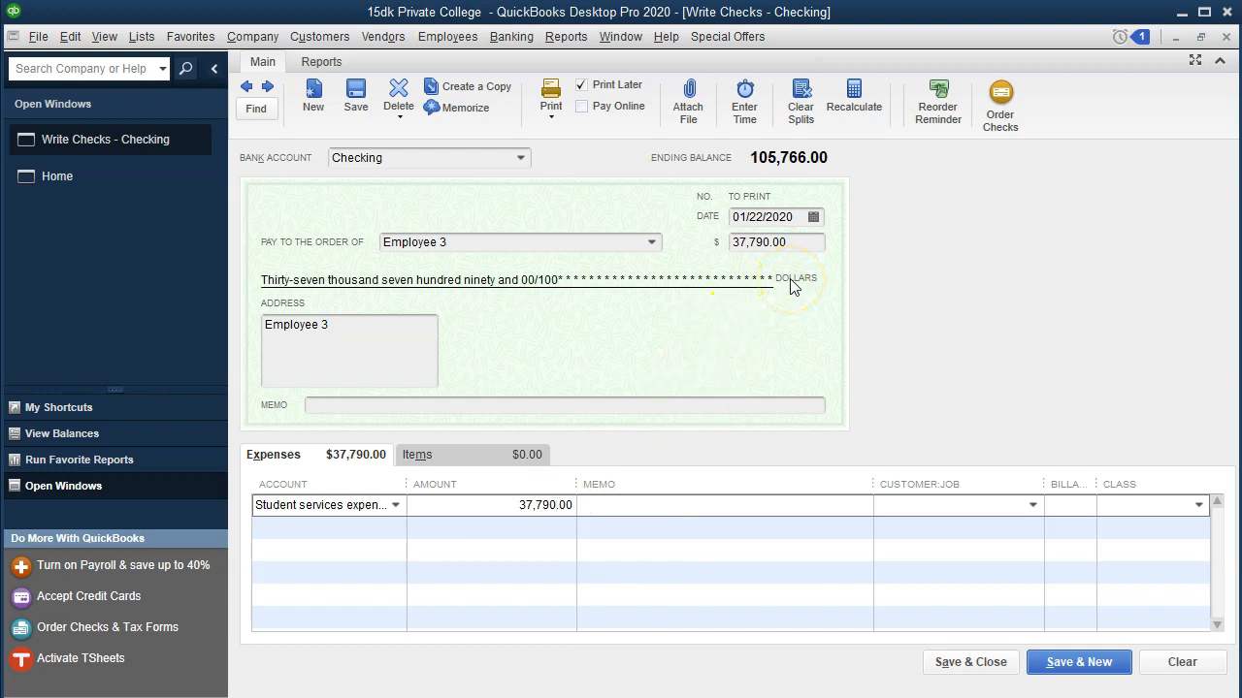
pyautogui.write('Unrestricted')
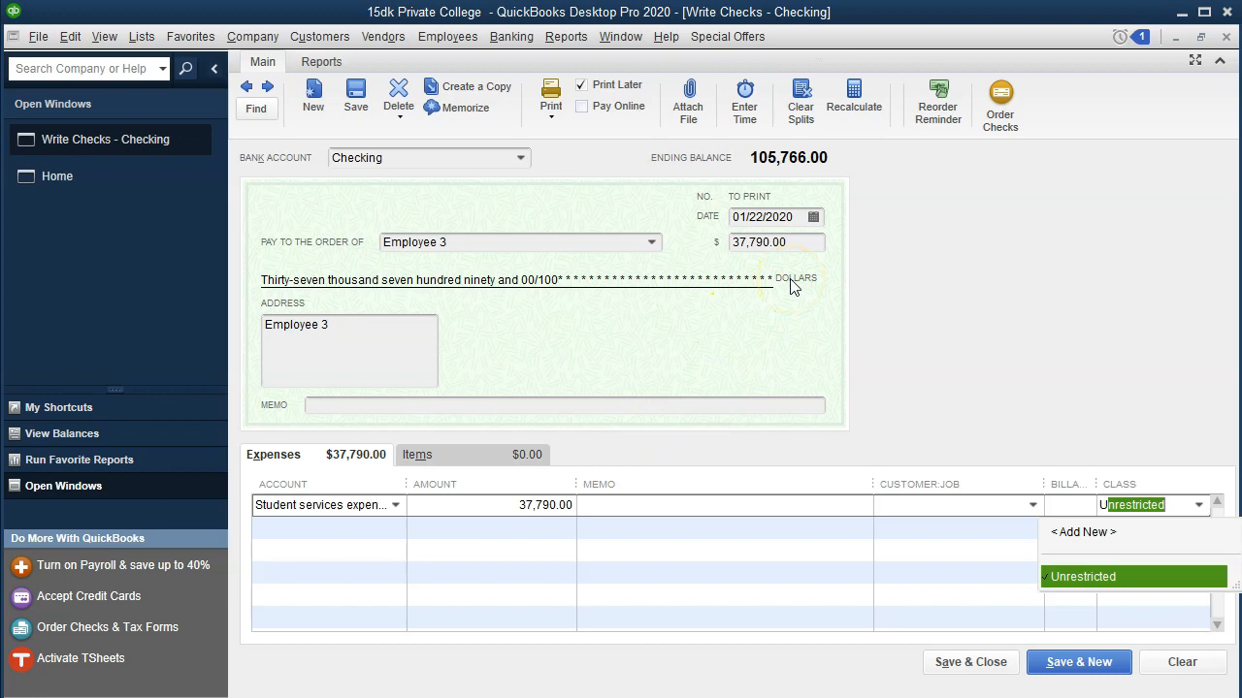
pyautogui.press('Tab')
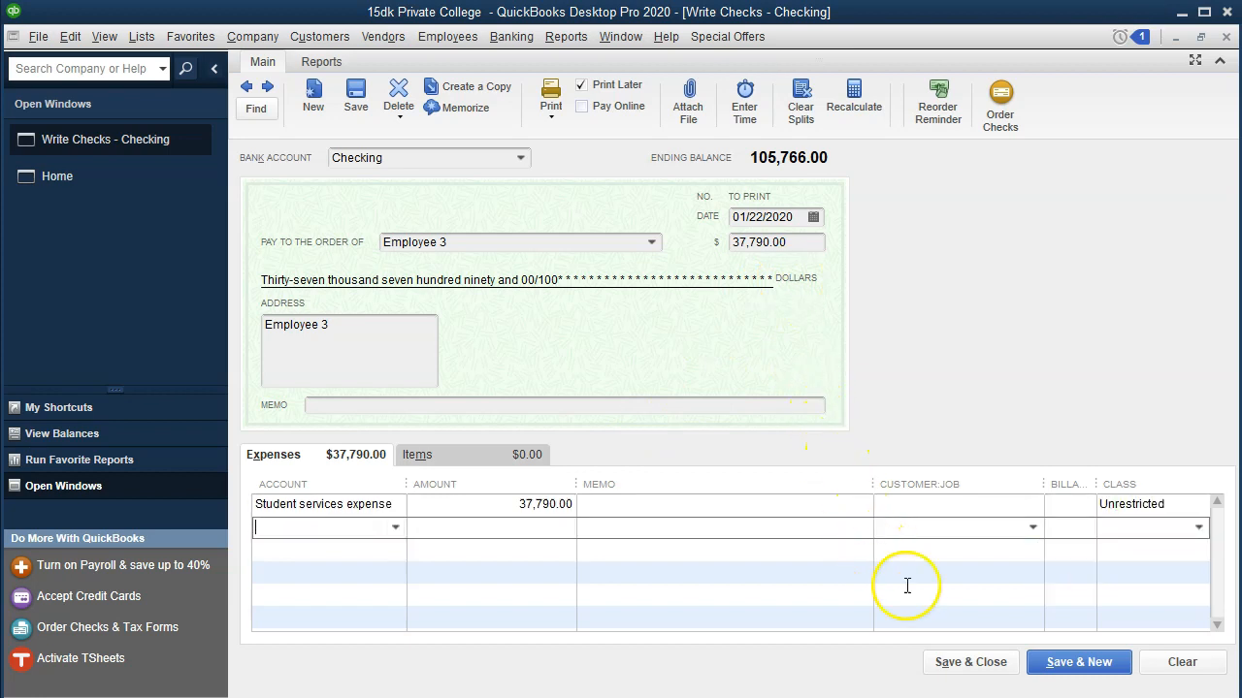
pyautogui.click(1079, 667)
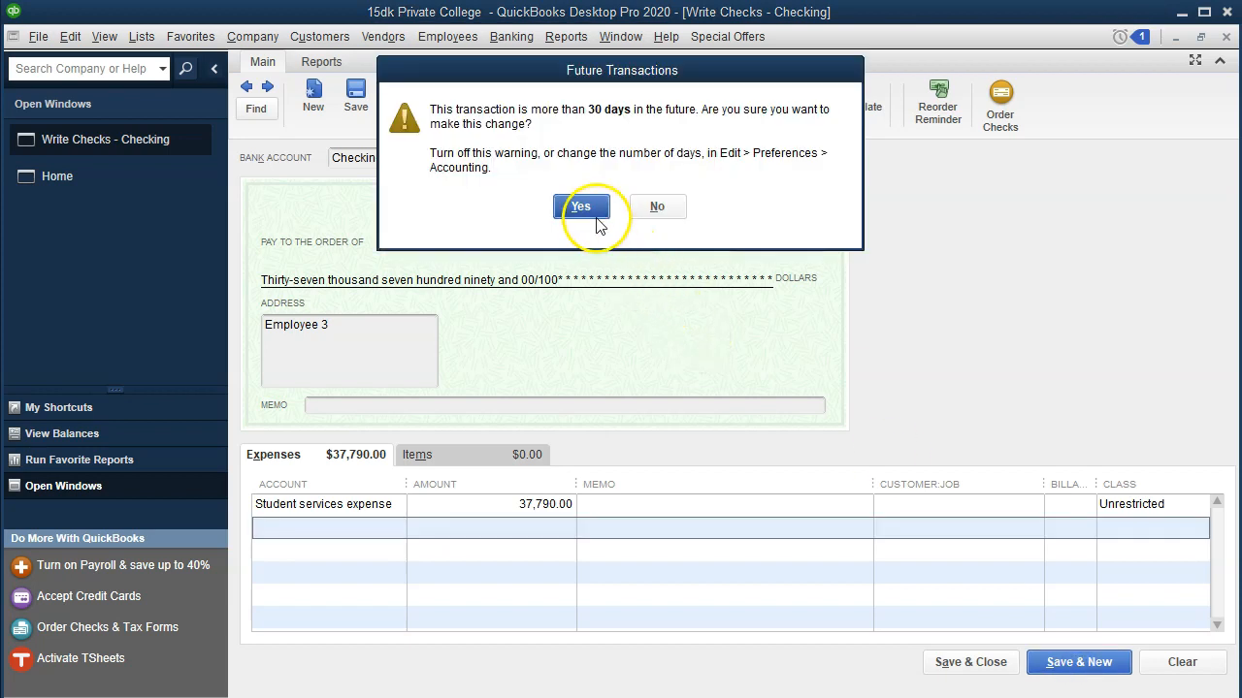
pyautogui.click(588, 207)
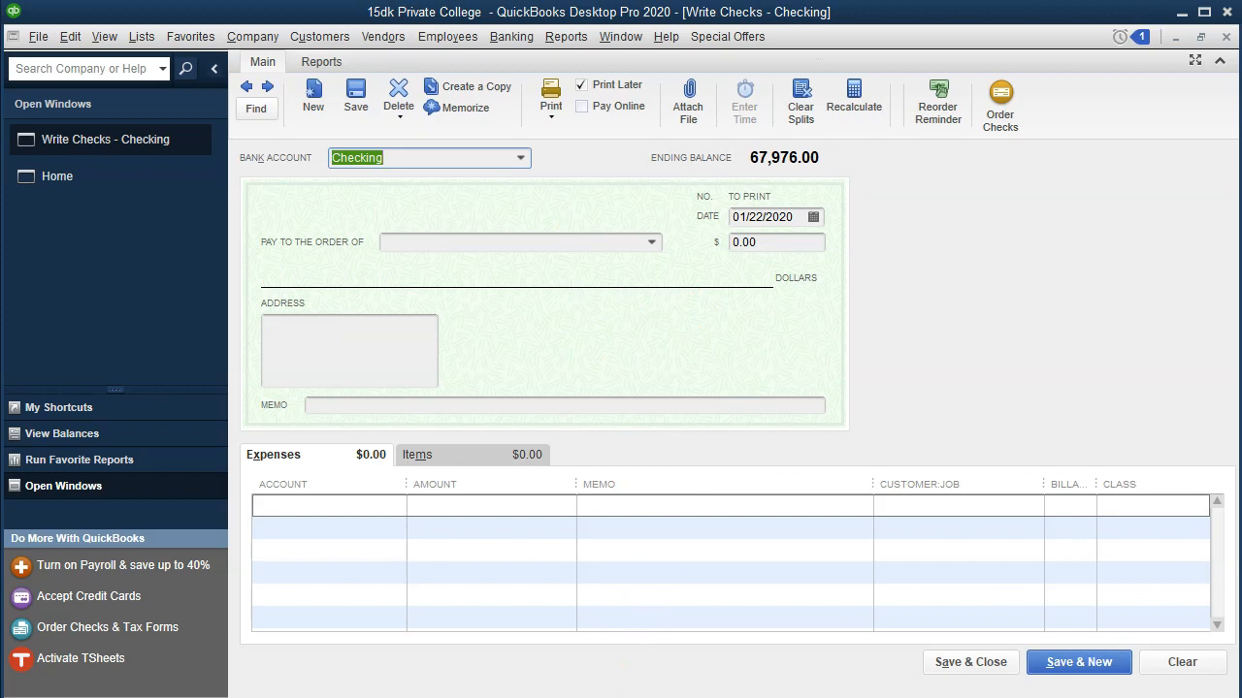
# - Switch to the Excel worksheet and unhide the journal entry columns between I and P
pyautogui.click(611, 679)
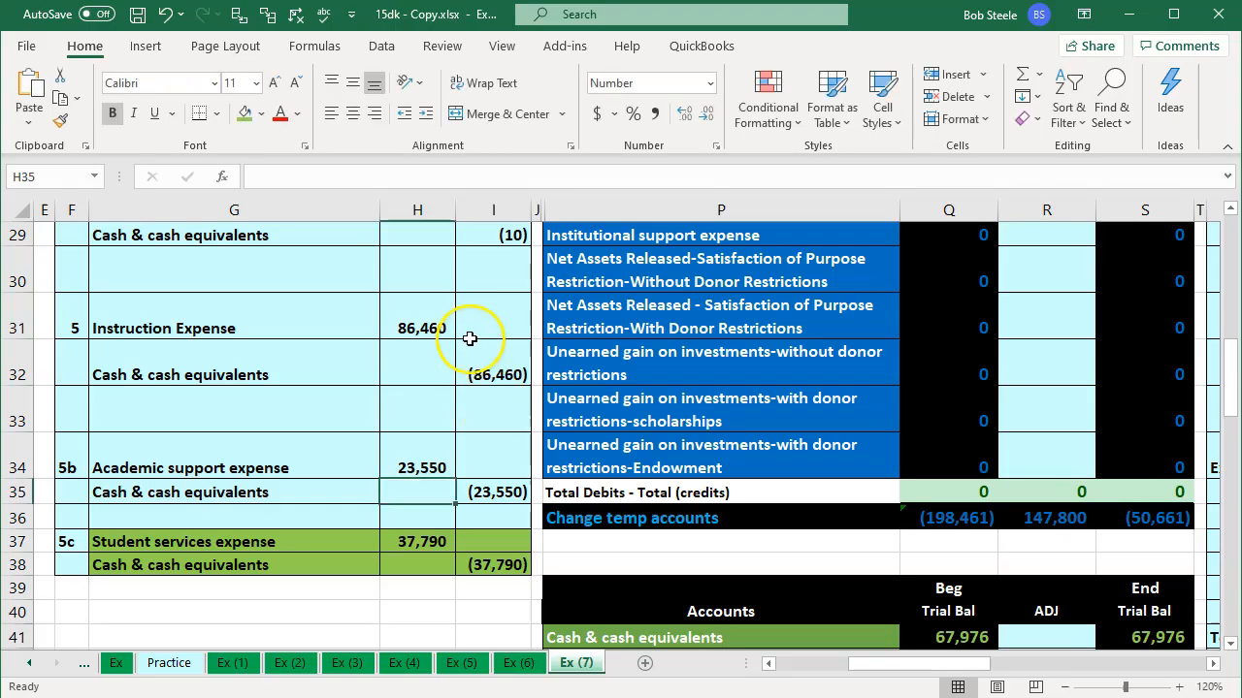
pyautogui.scroll(9, 469, 338)
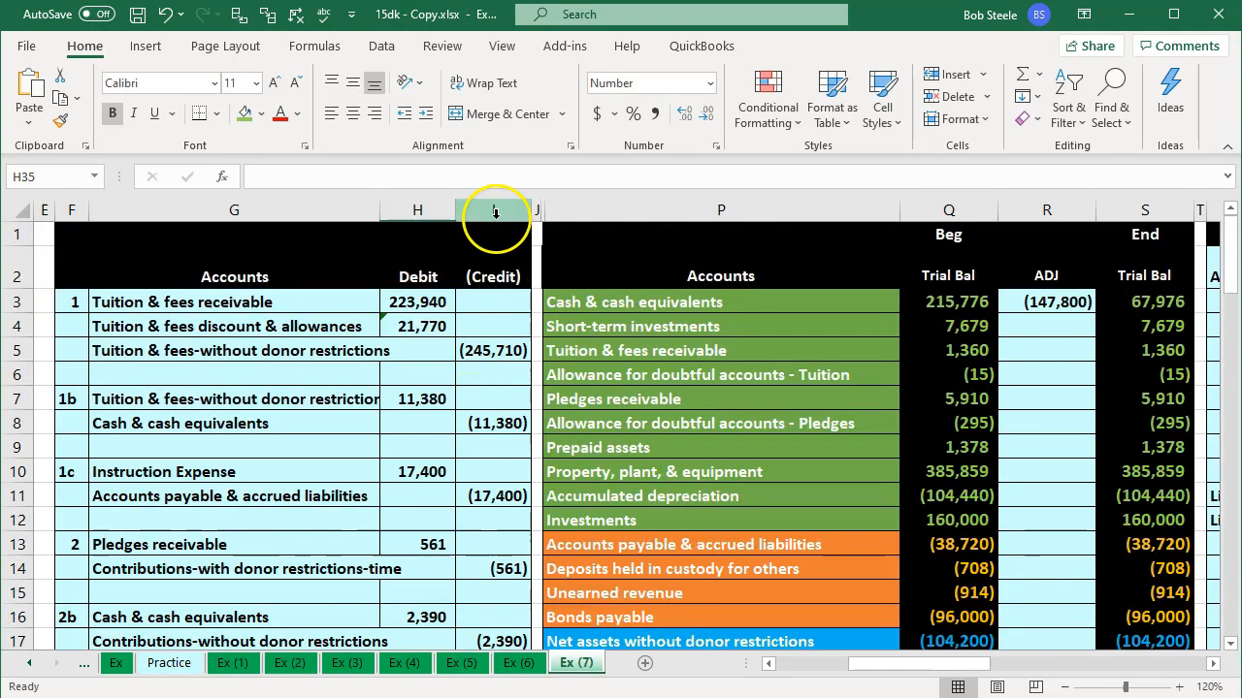
pyautogui.click(495, 212)
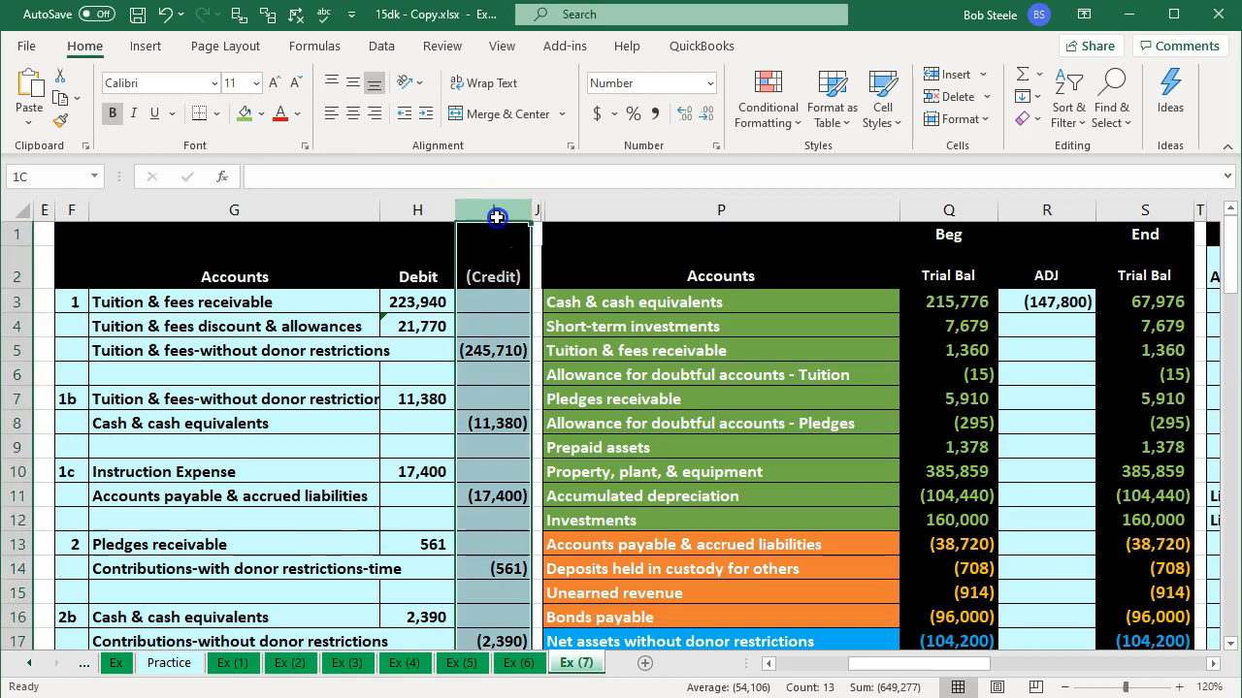
pyautogui.moveTo(496, 216); pyautogui.dragTo(562, 215)
pyautogui.rightClick(637, 295)
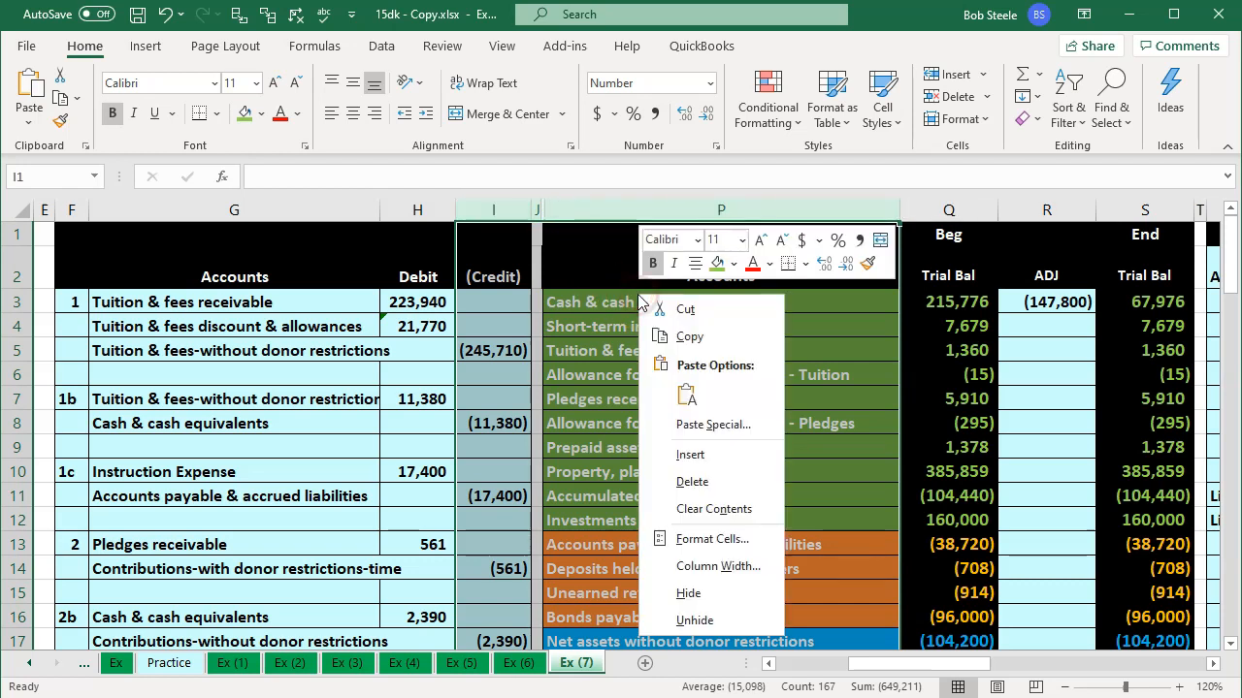
pyautogui.click(694, 620)
pyautogui.click(222, 502)
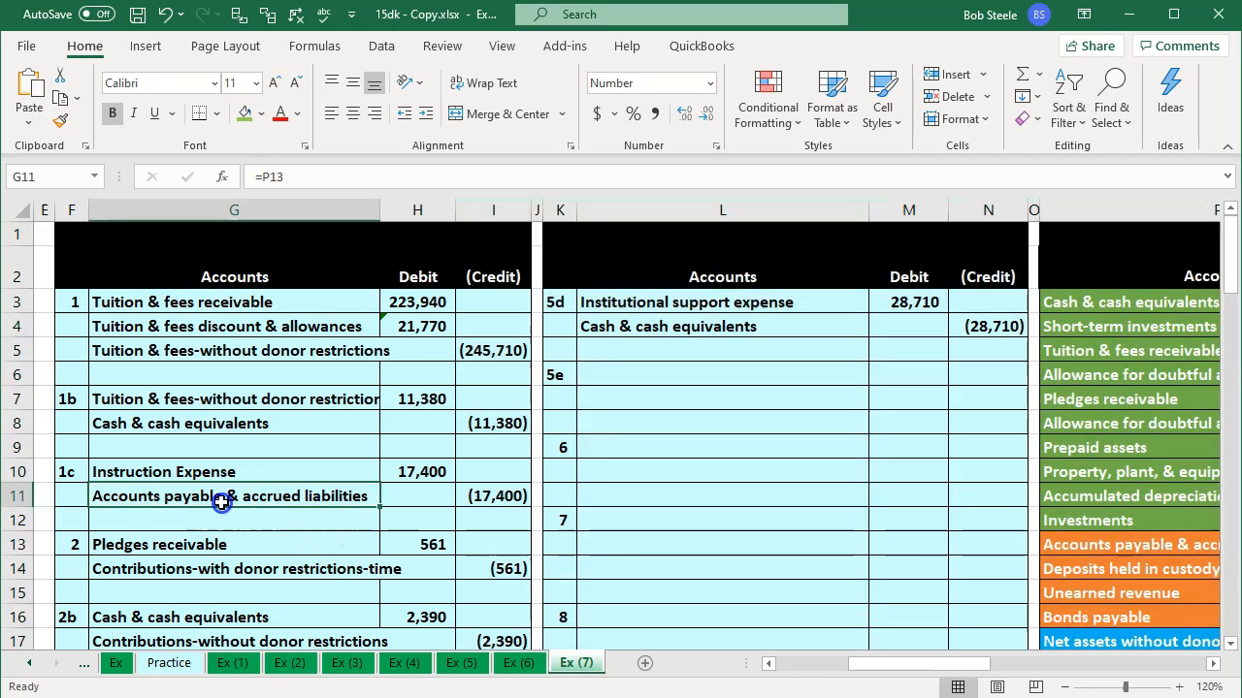
# - Change the fill of entry 5c's cells G37:I38 from green to the light blue used by the other entries
pyautogui.scroll(-10, 221, 502)
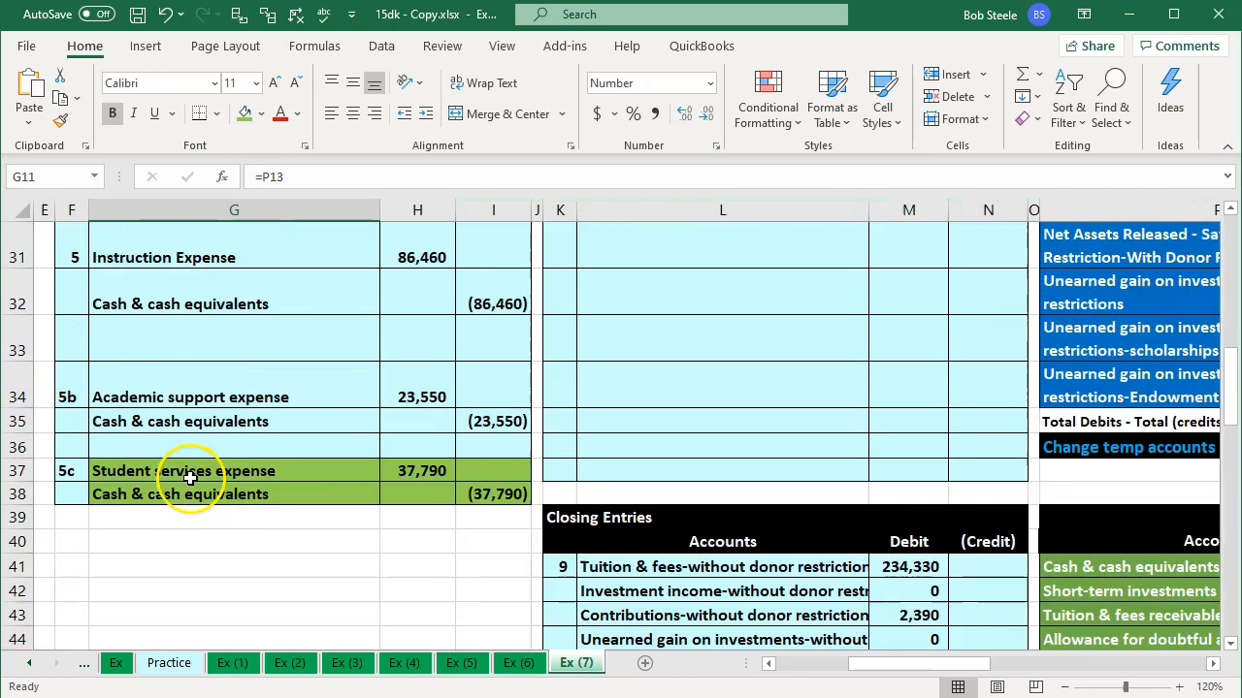
pyautogui.moveTo(189, 475); pyautogui.dragTo(477, 487)
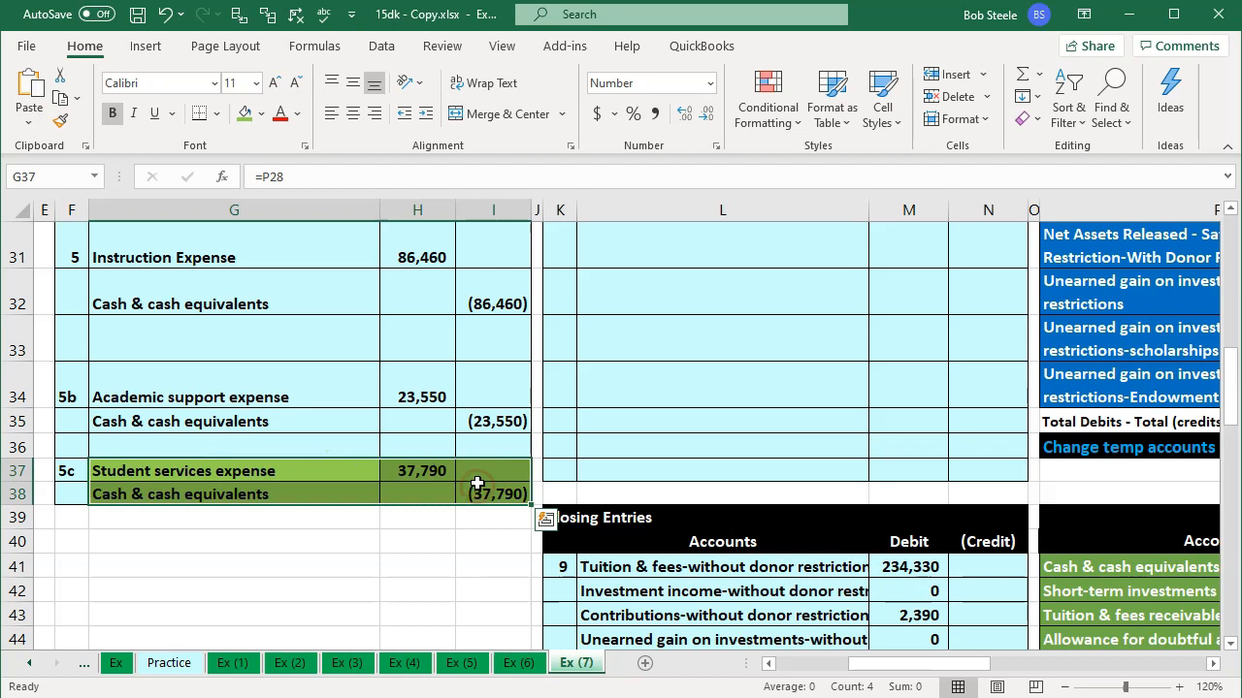
pyautogui.rightClick(476, 487)
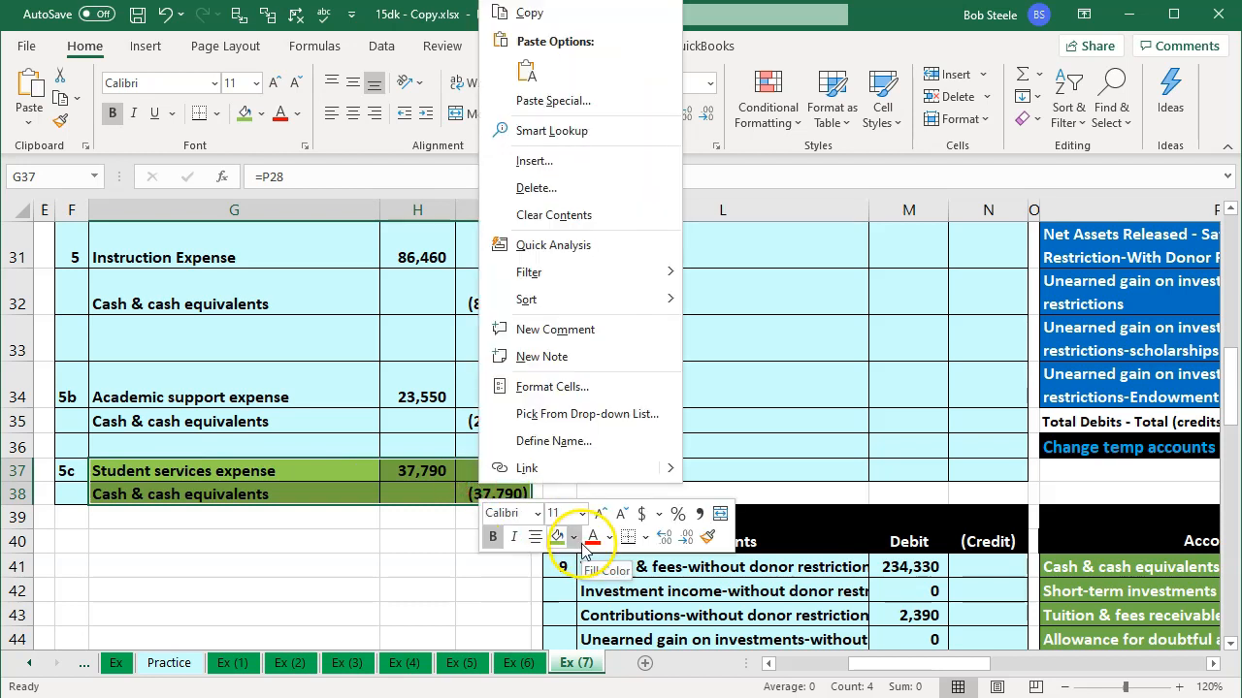
pyautogui.click(574, 540)
pyautogui.click(556, 443)
pyautogui.click(255, 541)
# - Hide columns F through J so the journal entries starting with 5d sit beside the trial balance
pyautogui.scroll(10, 254, 529)
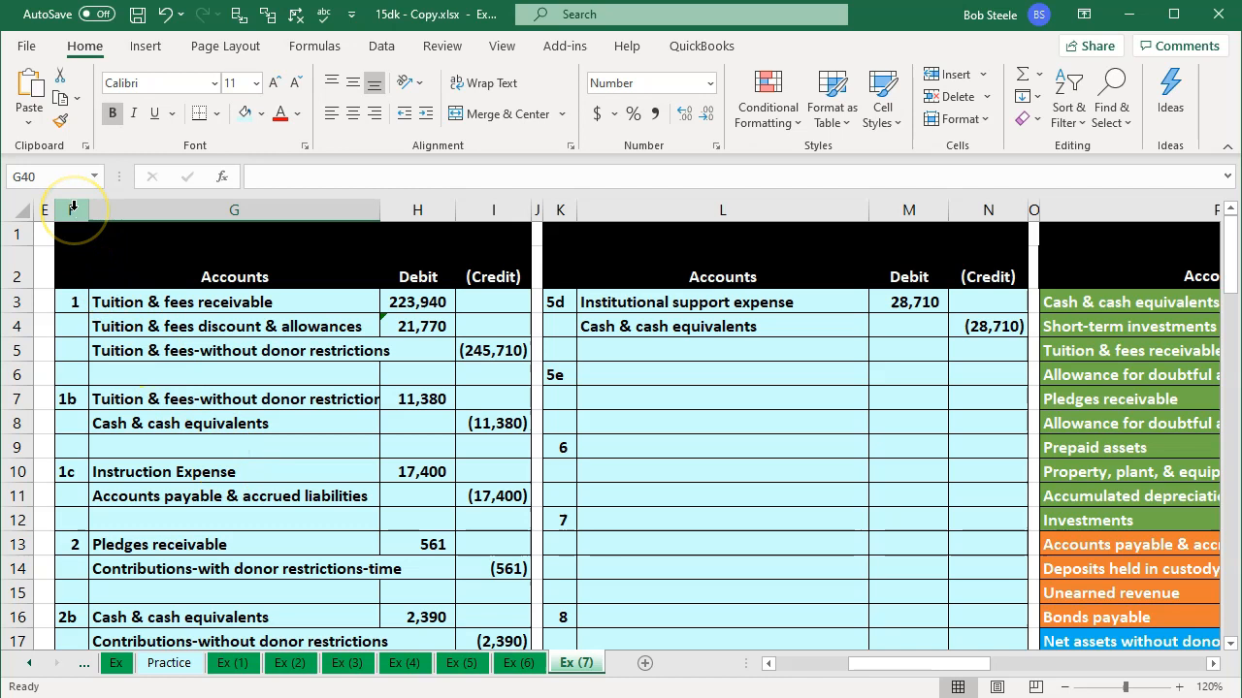
pyautogui.moveTo(73, 210); pyautogui.dragTo(535, 211)
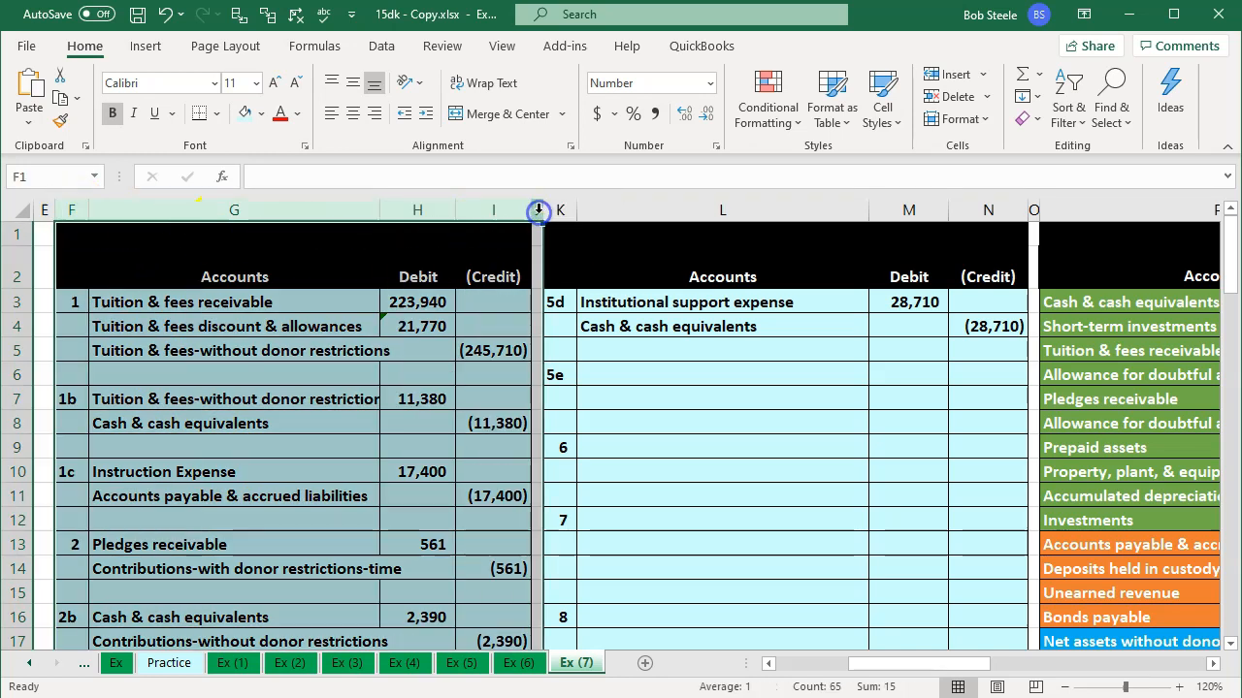
pyautogui.rightClick(388, 326)
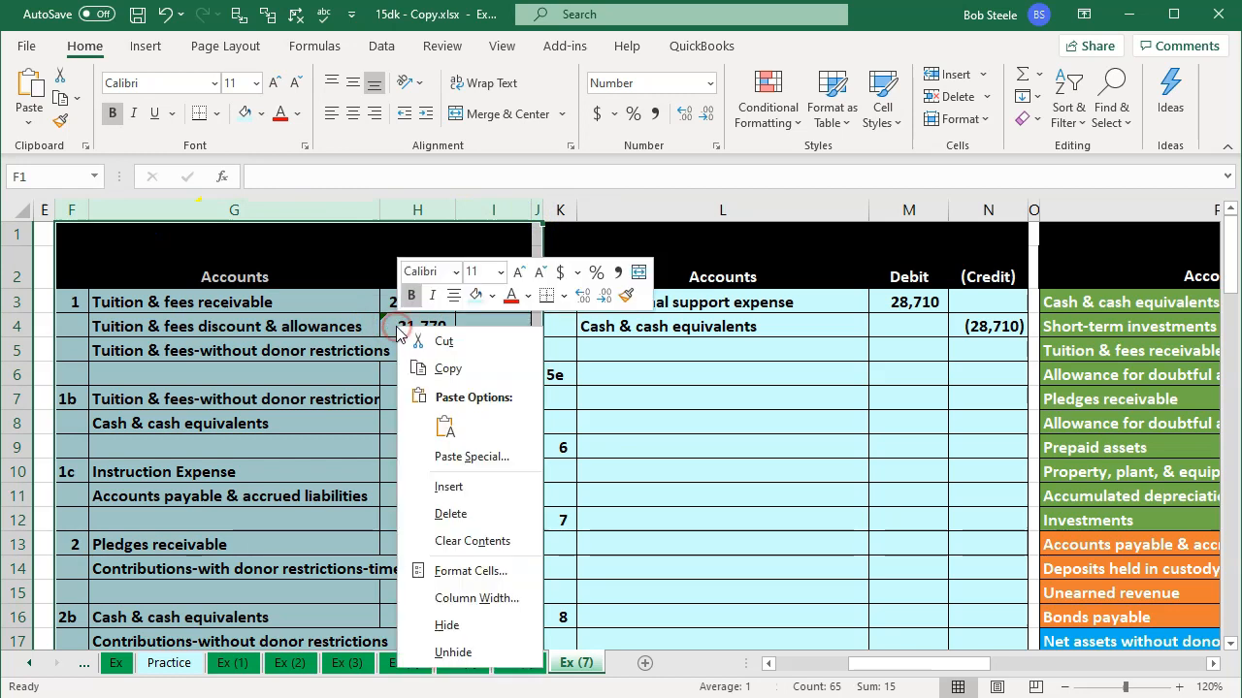
pyautogui.click(464, 625)
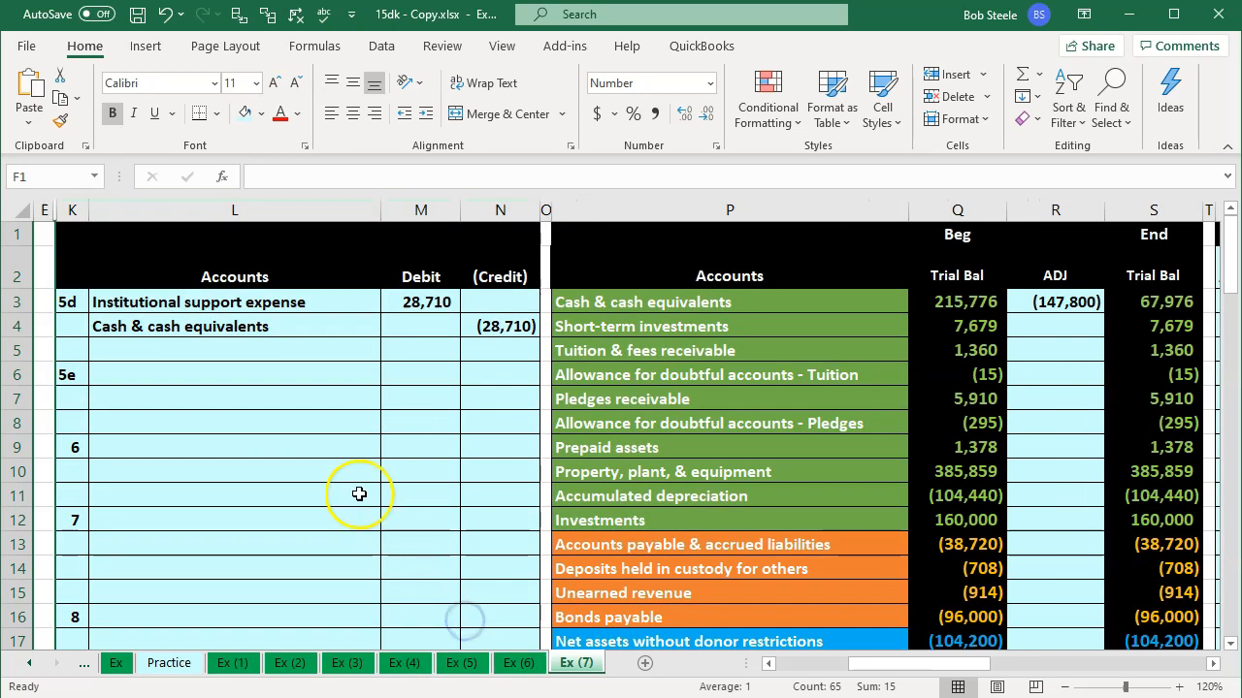
pyautogui.click(320, 446)
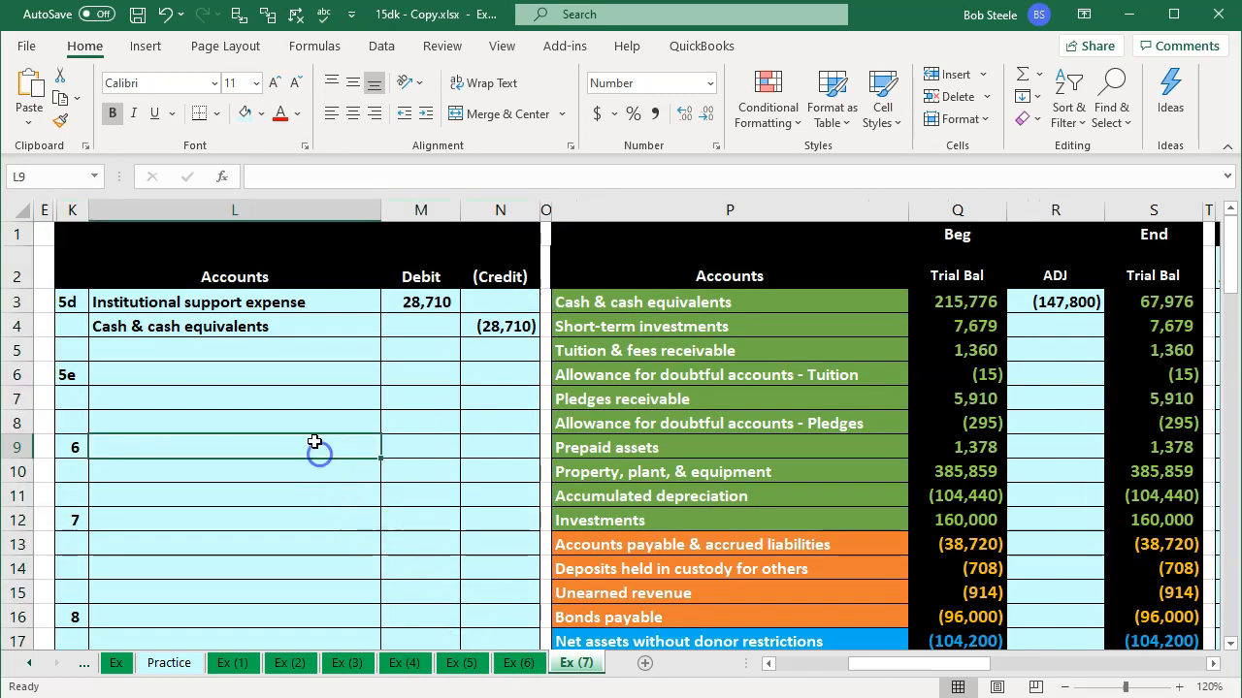
# - Post entry 5d's debit to the Institutional support expense adjustment in R29 with the formula =M3
pyautogui.click(248, 302)
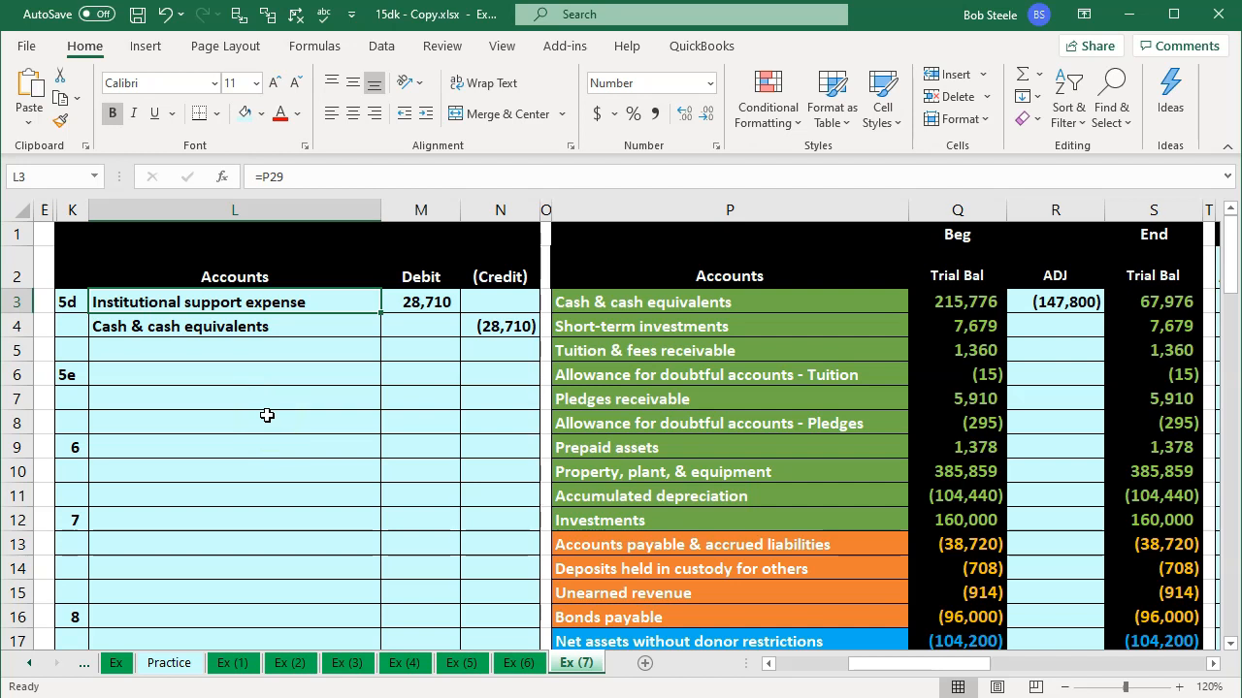
pyautogui.press('Down')
pyautogui.press('Down')
pyautogui.press('Down')
pyautogui.press('Down')
pyautogui.press('Down')
pyautogui.press('Down')
pyautogui.press('Down')
pyautogui.press('Down')
pyautogui.press('Down')
pyautogui.press('Down')
pyautogui.press('Down')
pyautogui.press('Down')
pyautogui.press('Down')
pyautogui.press('Down')
pyautogui.press('Down')
pyautogui.press('Down')
pyautogui.press('Down')
pyautogui.press('Down')
pyautogui.press('Down')
pyautogui.press('Down')
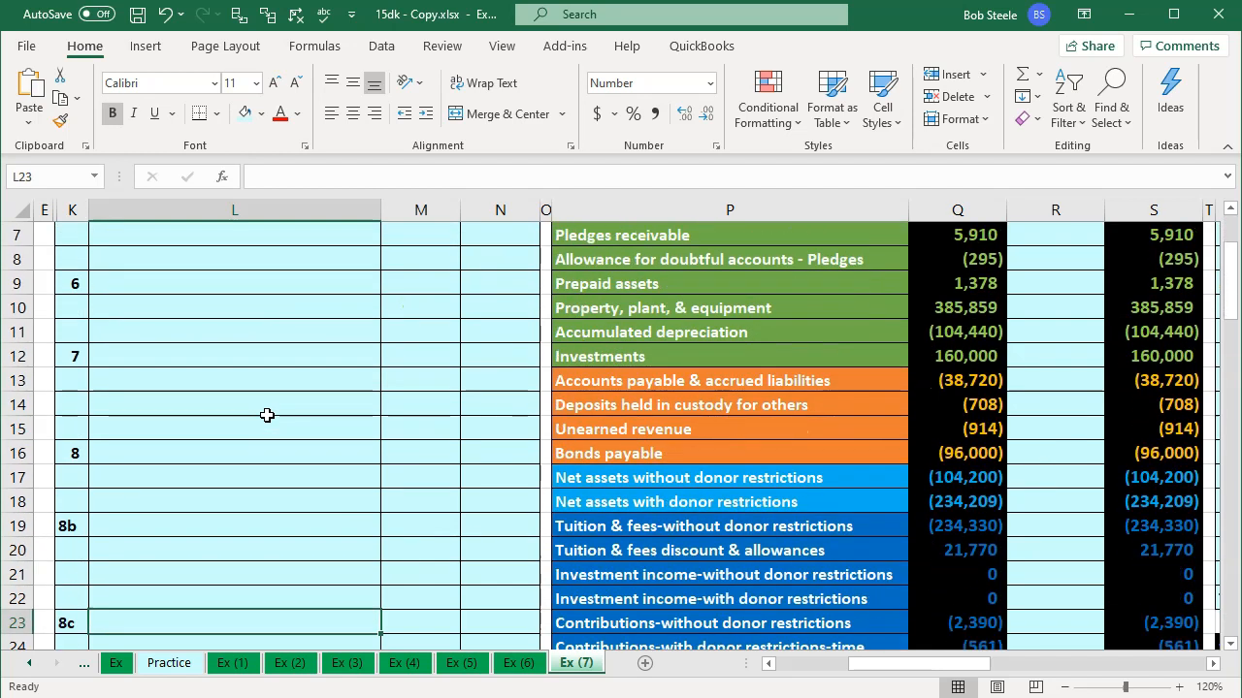
pyautogui.press('Down')
pyautogui.press('Down')
pyautogui.press('Down')
pyautogui.press('Down')
pyautogui.press('Down')
pyautogui.press('Right')
pyautogui.press('Right')
pyautogui.press('Right')
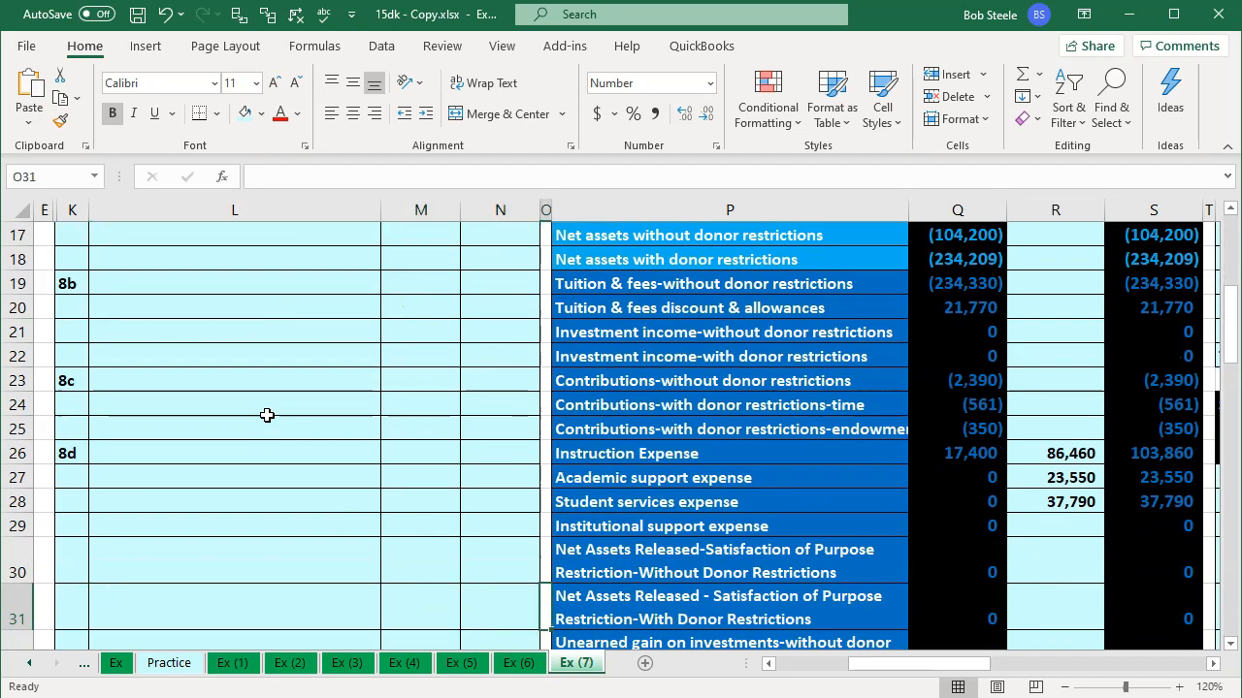
pyautogui.press('Up')
pyautogui.press('Up')
pyautogui.press('Up')
pyautogui.press('Down')
pyautogui.press('Right')
pyautogui.press('Right')
pyautogui.press('Right')
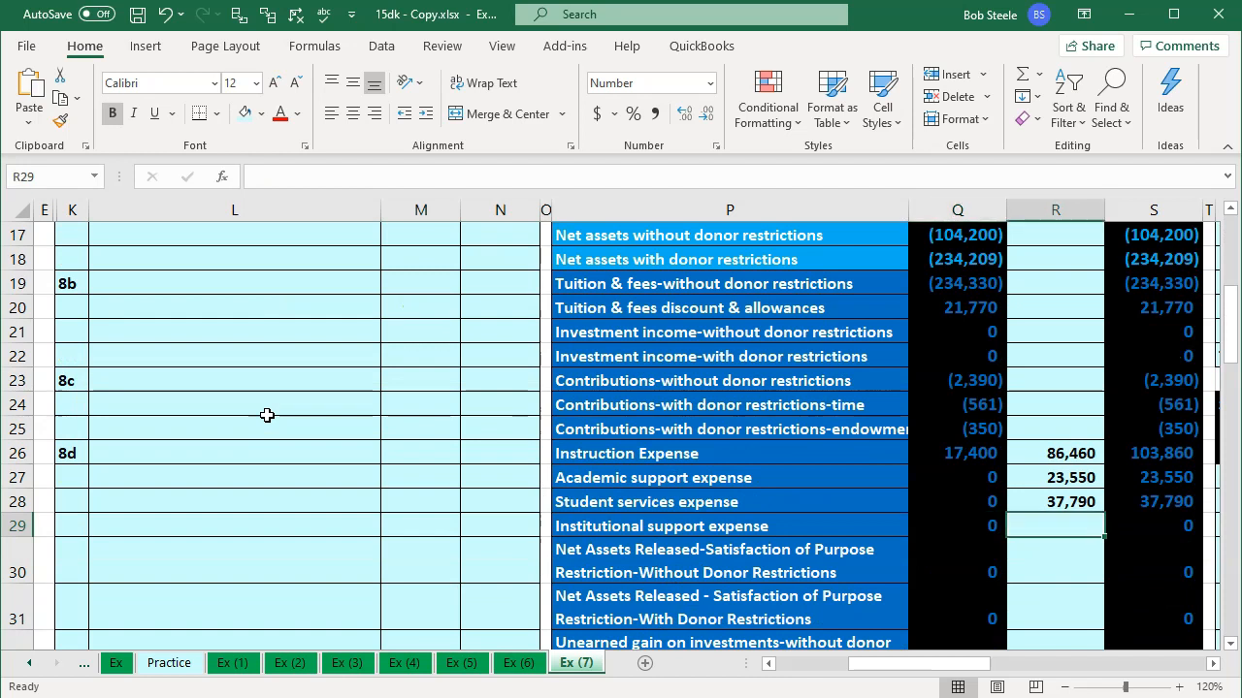
pyautogui.write('=')
pyautogui.press('Left')
pyautogui.press('Left')
pyautogui.press('Left')
pyautogui.press('Left')
pyautogui.press('Up')
pyautogui.press('Up')
pyautogui.press('Up')
pyautogui.press('Up')
pyautogui.press('Up')
pyautogui.press('Up')
pyautogui.press('Up')
pyautogui.press('Up')
pyautogui.press('Up')
pyautogui.press('Up')
pyautogui.press('Up')
pyautogui.press('Up')
pyautogui.press('Up')
pyautogui.press('Up')
pyautogui.press('Up')
pyautogui.press('Up')
pyautogui.press('Up')
pyautogui.press('Up')
pyautogui.press('Up')
pyautogui.press('Up')
pyautogui.press('Up')
pyautogui.press('Up')
pyautogui.press('Up')
pyautogui.press('Up')
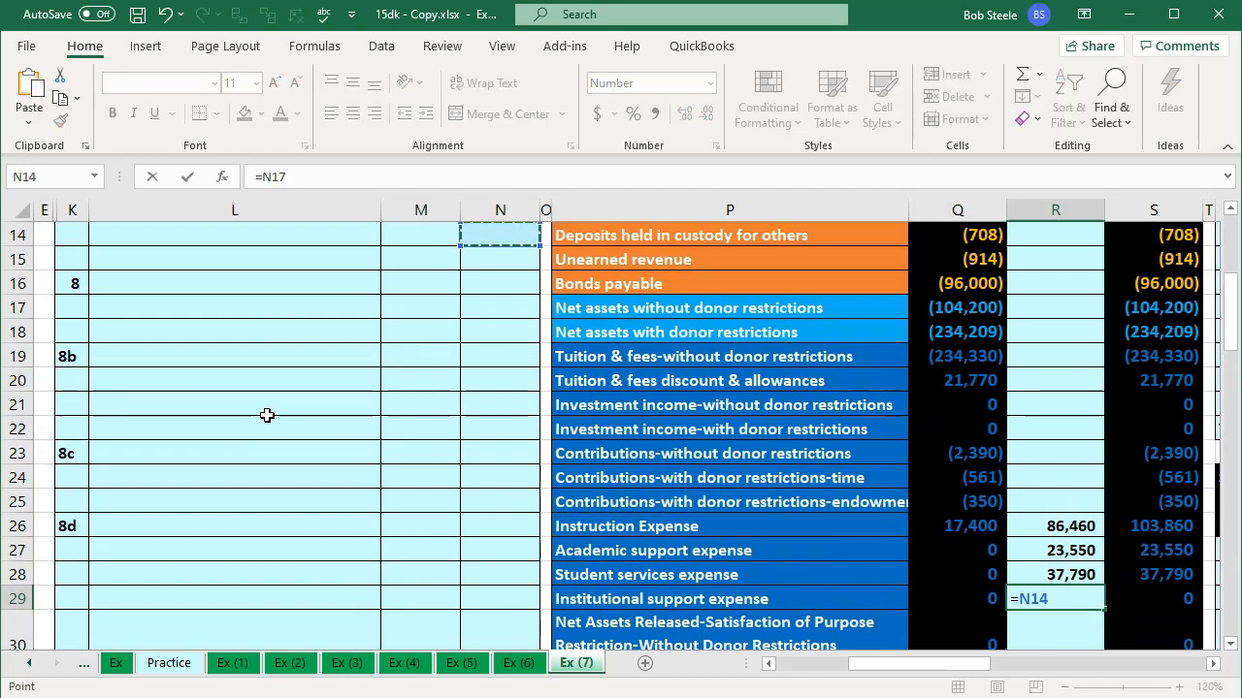
pyautogui.press('Down')
pyautogui.press('Down')
pyautogui.press('Left')
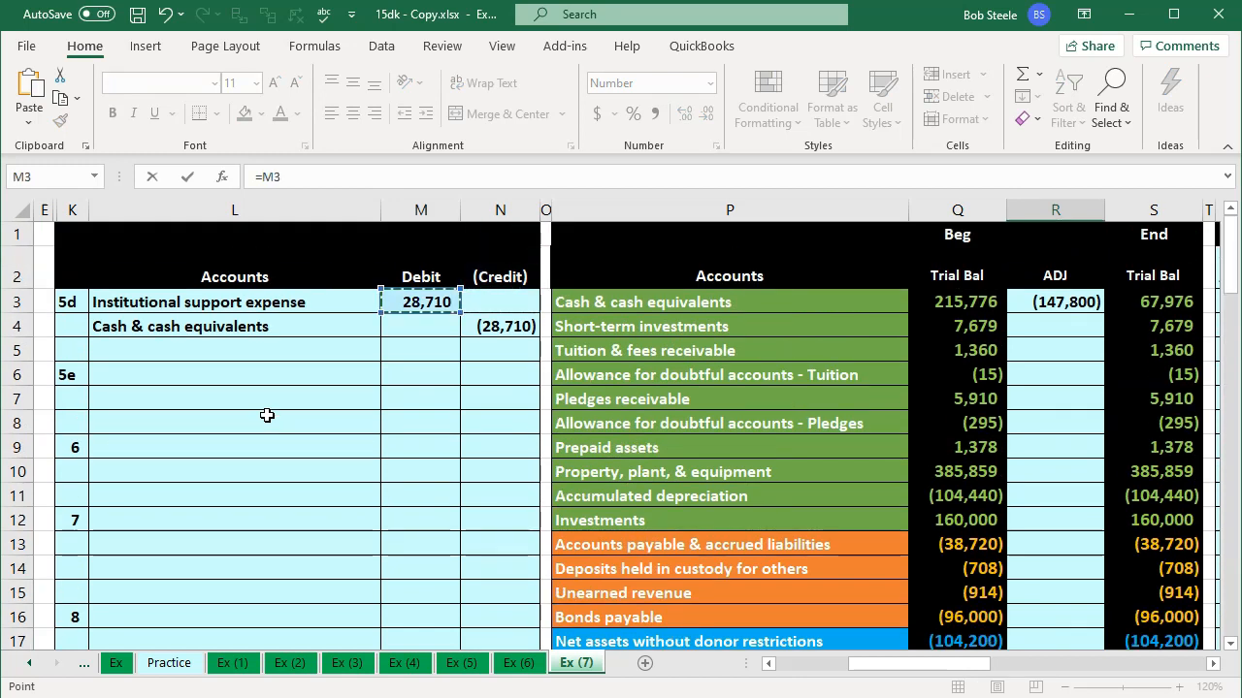
pyautogui.press('Return')
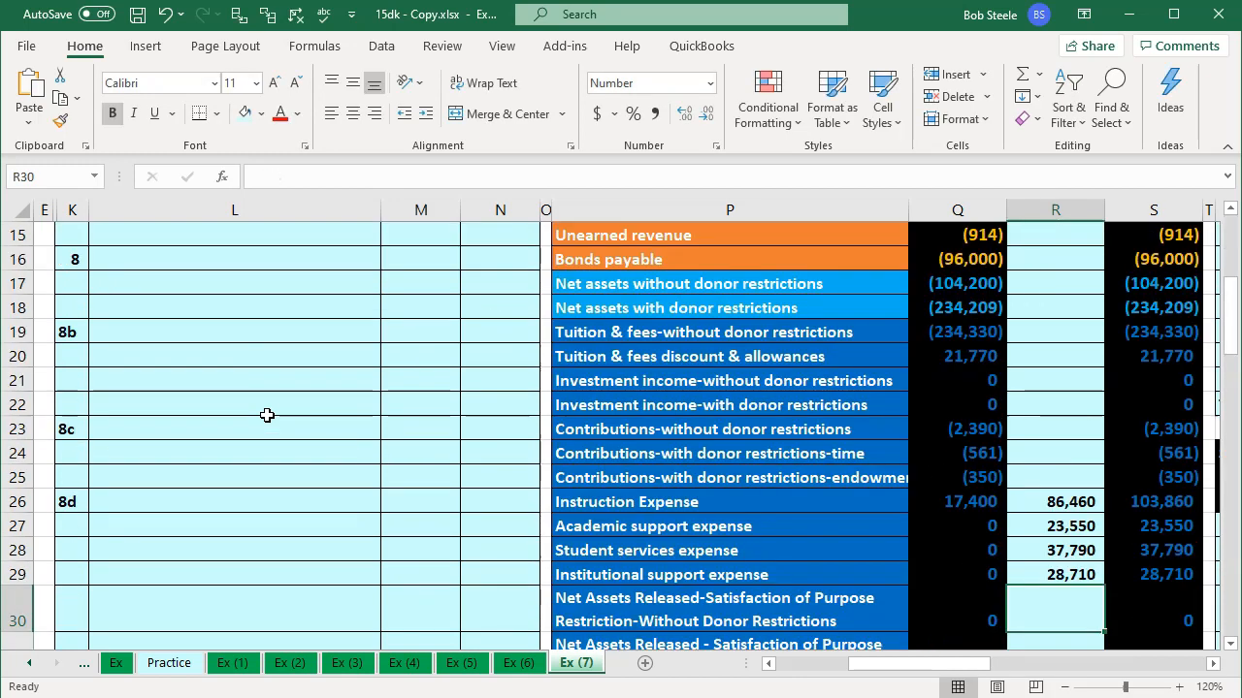
# - Add entry 5d's cash credit to the Cash & cash equivalents adjustment in R3, making the formula =I32+I35+I38+N4
pyautogui.press('Right')
pyautogui.press('Up')
pyautogui.click(267, 416)
pyautogui.scroll(5, 267, 415)
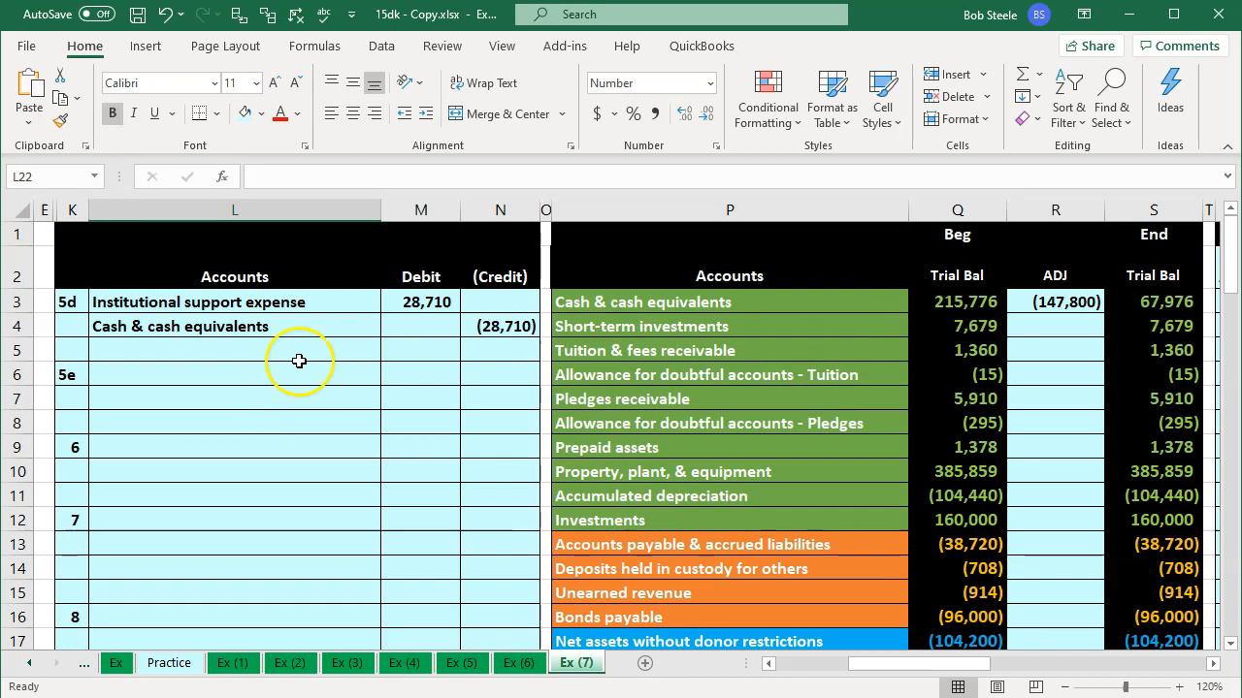
pyautogui.click(510, 311)
pyautogui.click(500, 326)
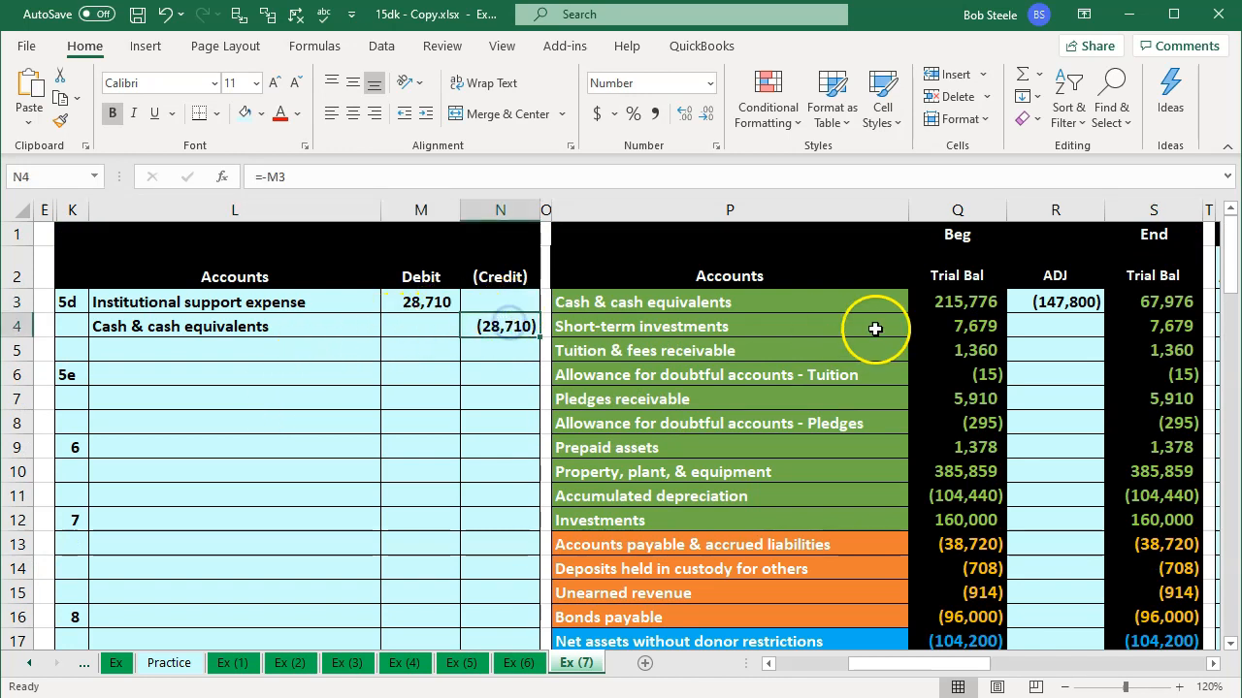
pyautogui.click(1044, 302)
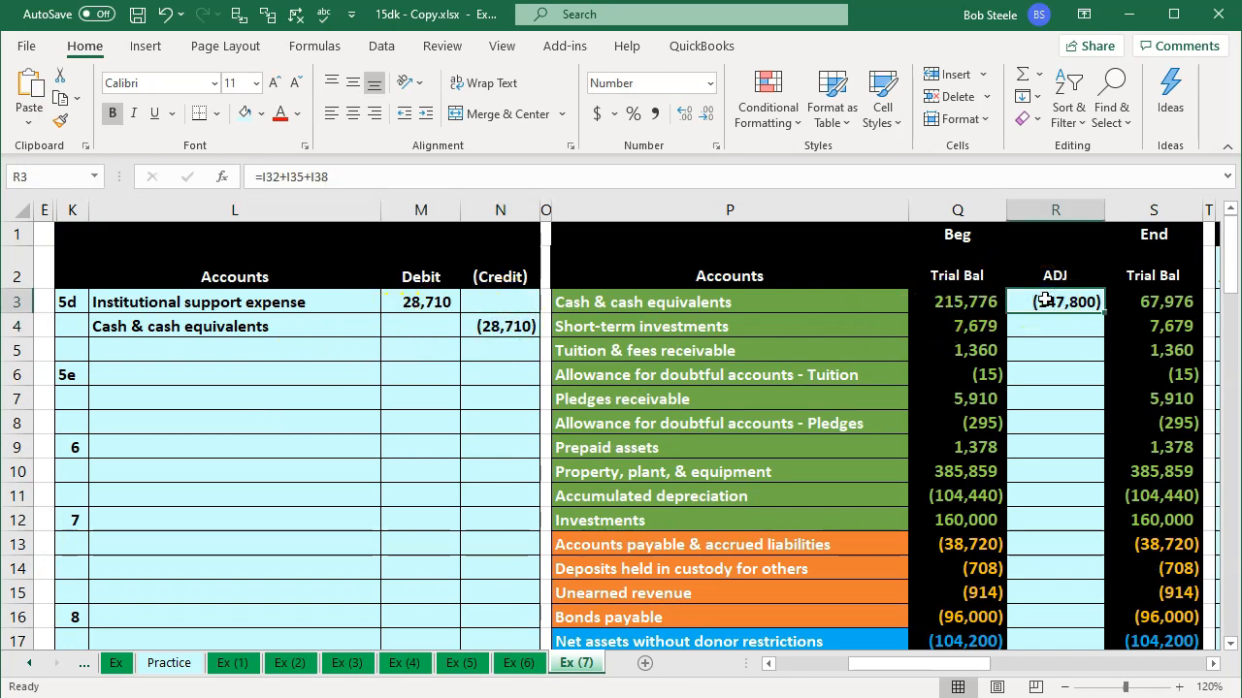
pyautogui.doubleClick(1045, 302)
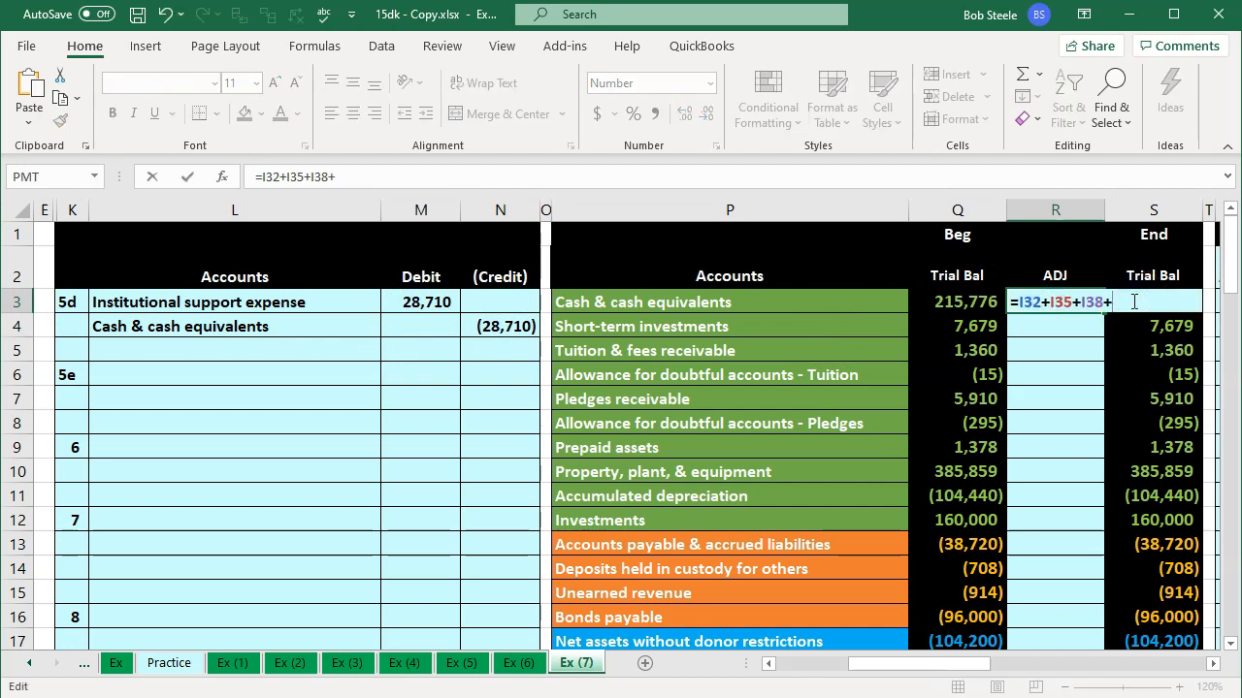
pyautogui.click(479, 328)
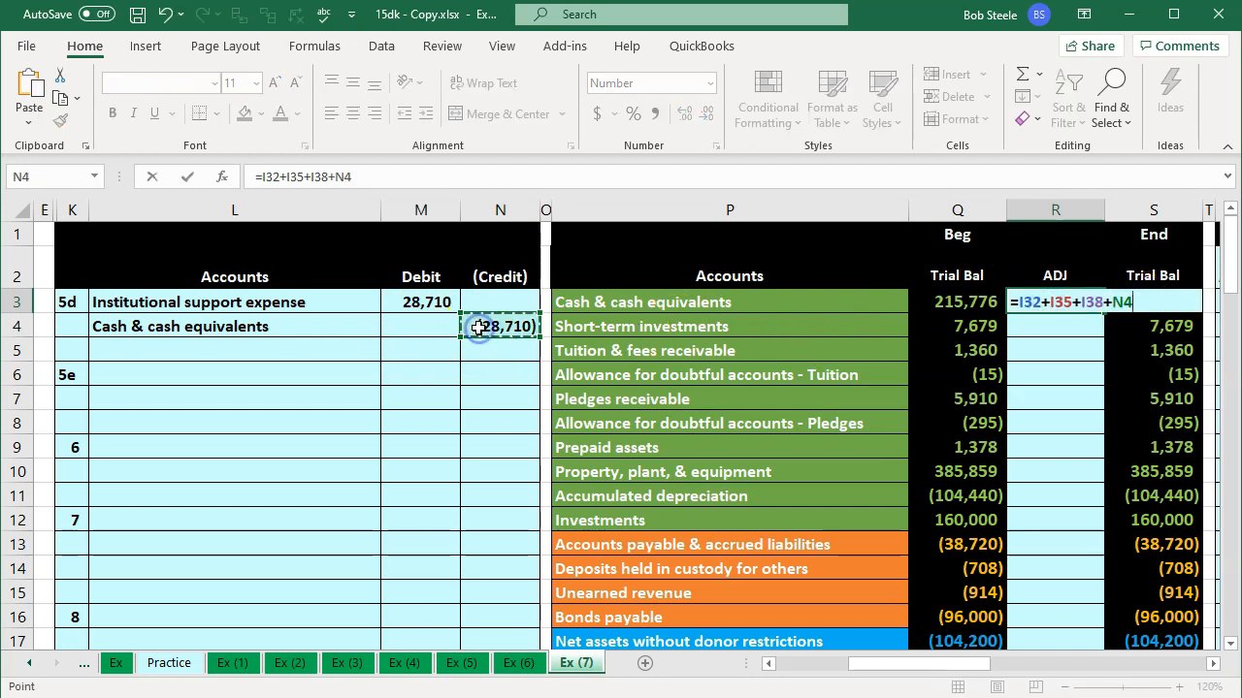
pyautogui.press('Return')
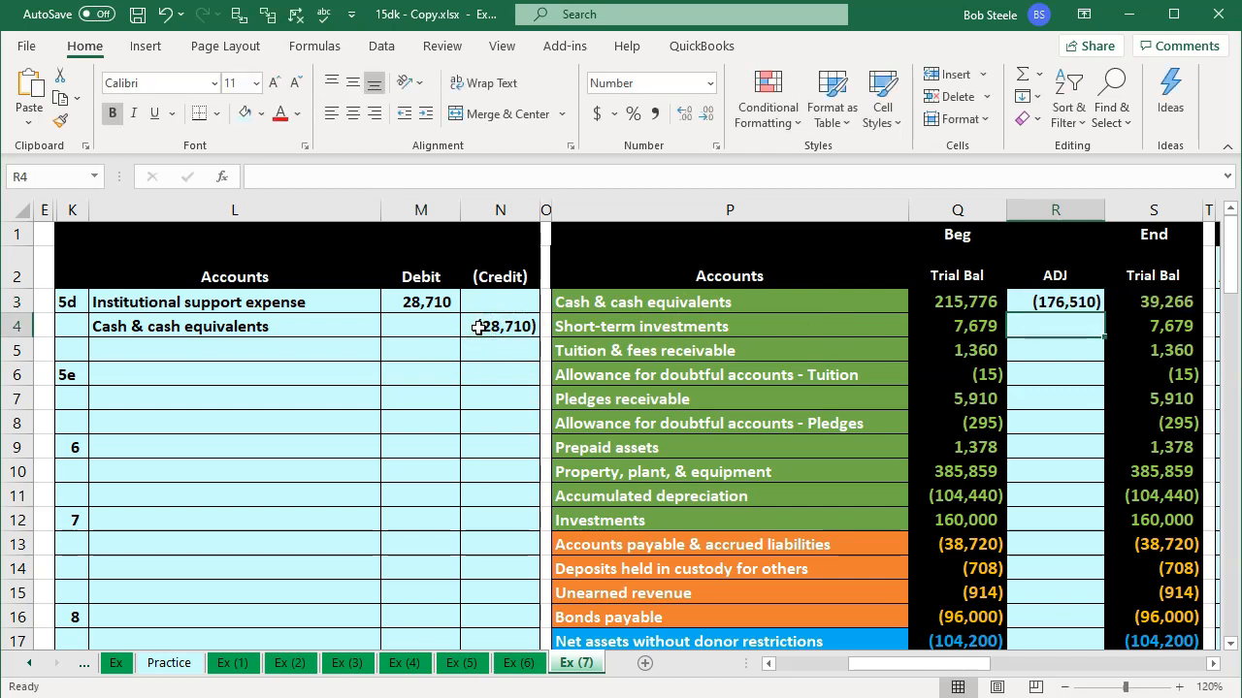
# - Check the trial balance's expense rows and the total debits and credits in row 35 after posting entry 5d
pyautogui.click(987, 444)
pyautogui.scroll(-8, 989, 451)
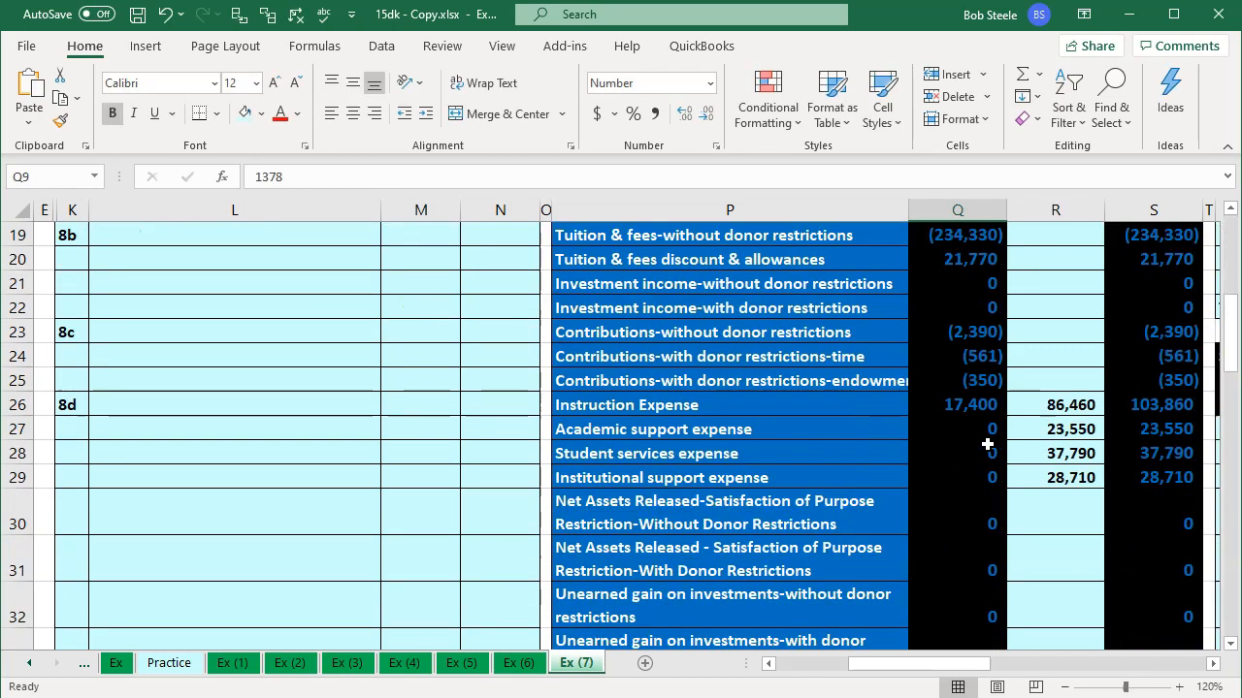
pyautogui.click(1155, 588)
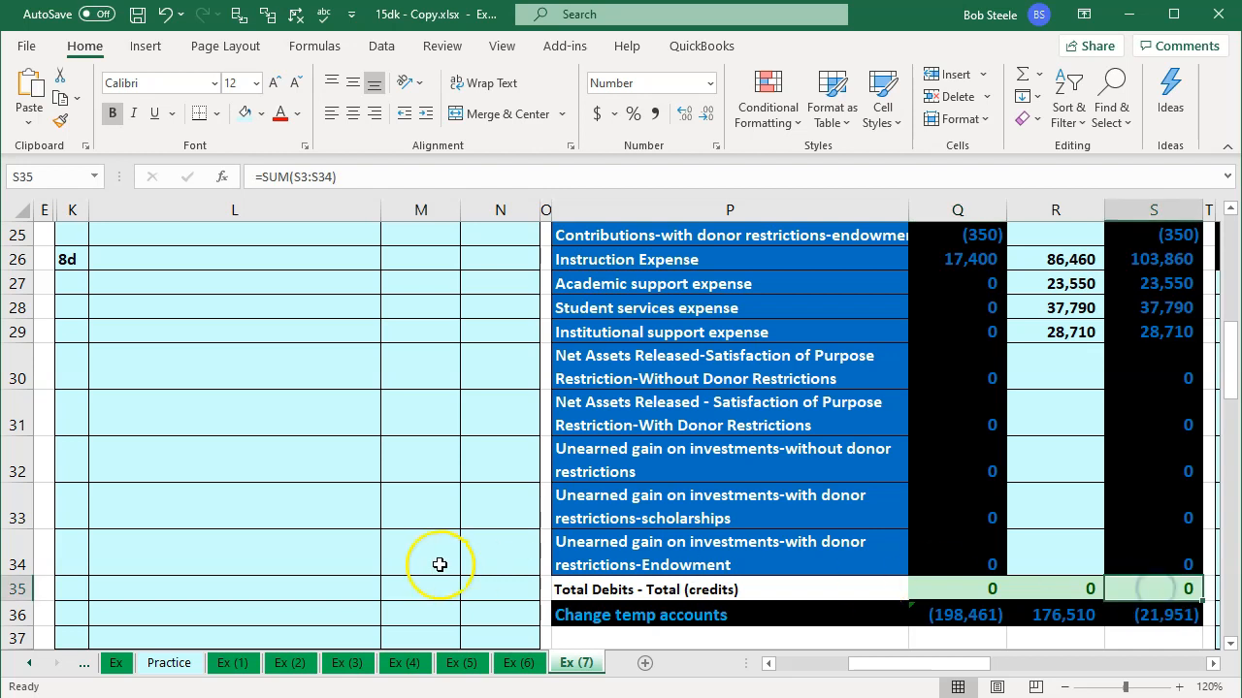
# - Switch to QuickBooks and make the blank check from Checking payable to Employee 4
pyautogui.scroll(8, 466, 563)
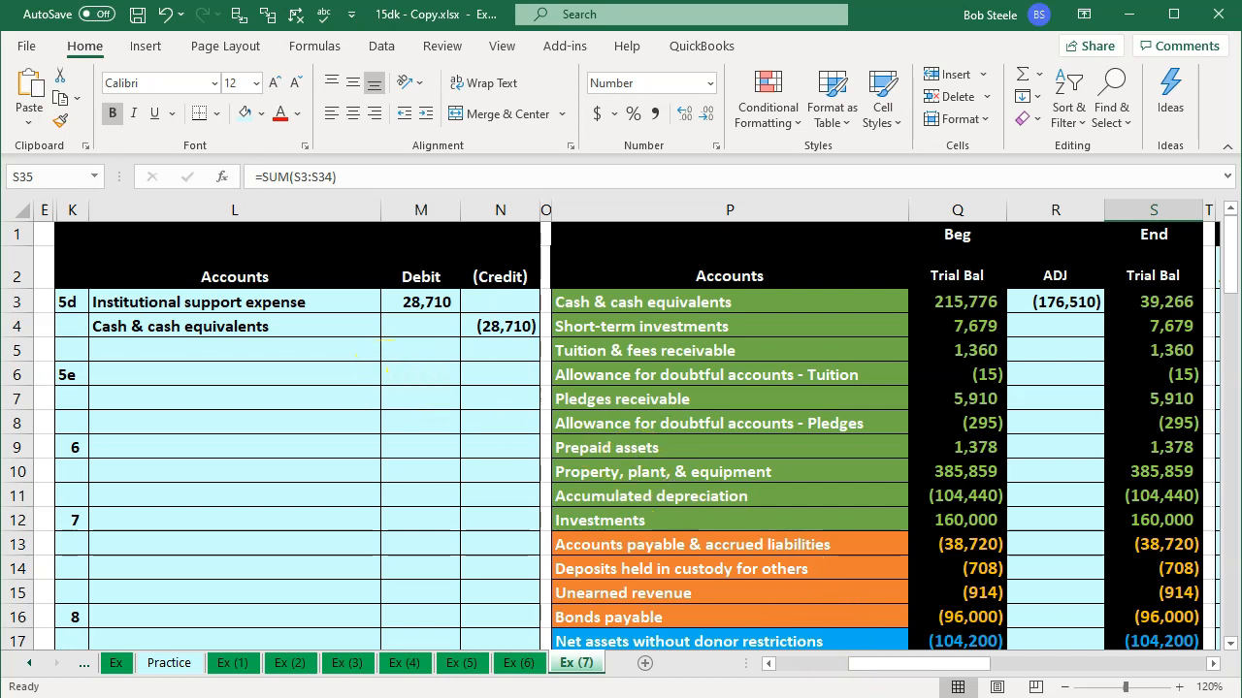
pyautogui.click(902, 694)
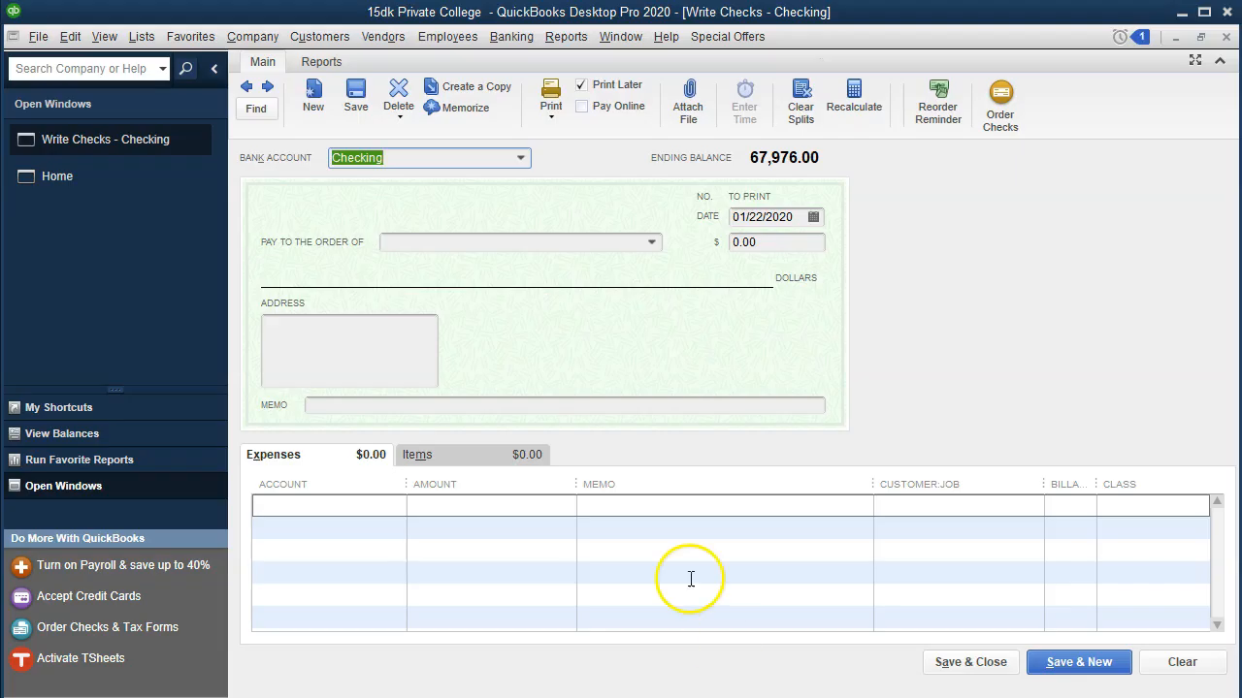
pyautogui.press('Tab')
pyautogui.press('Tab')
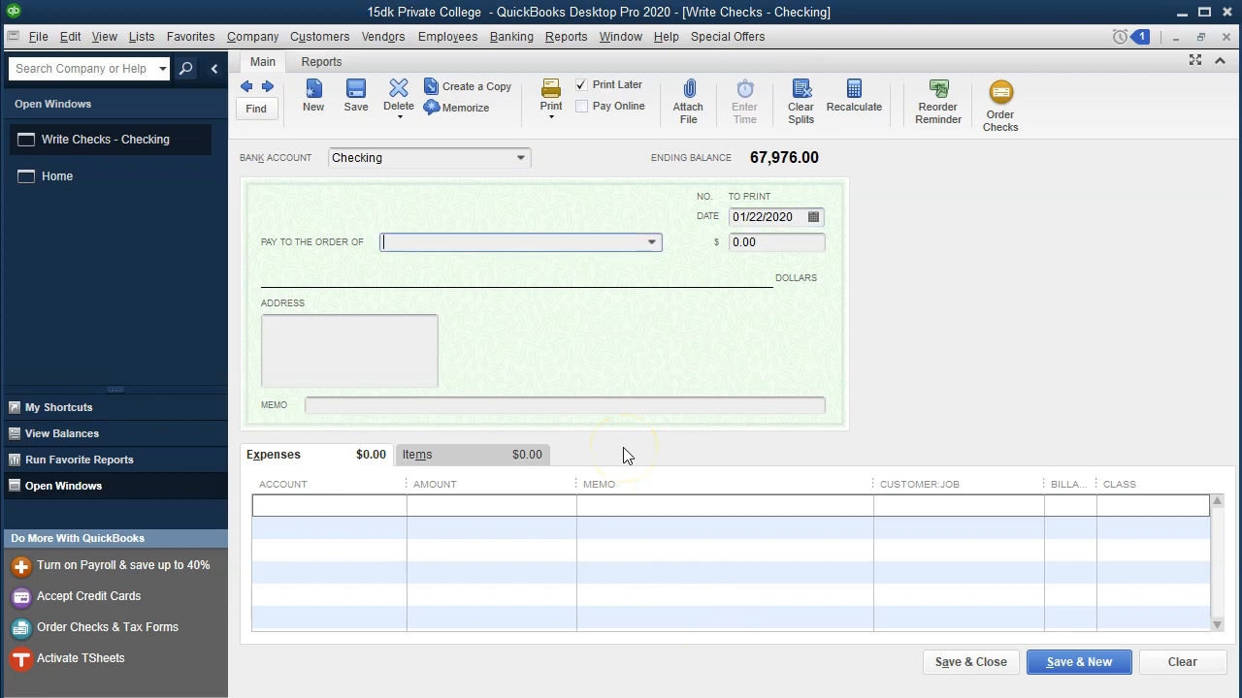
pyautogui.write('E')
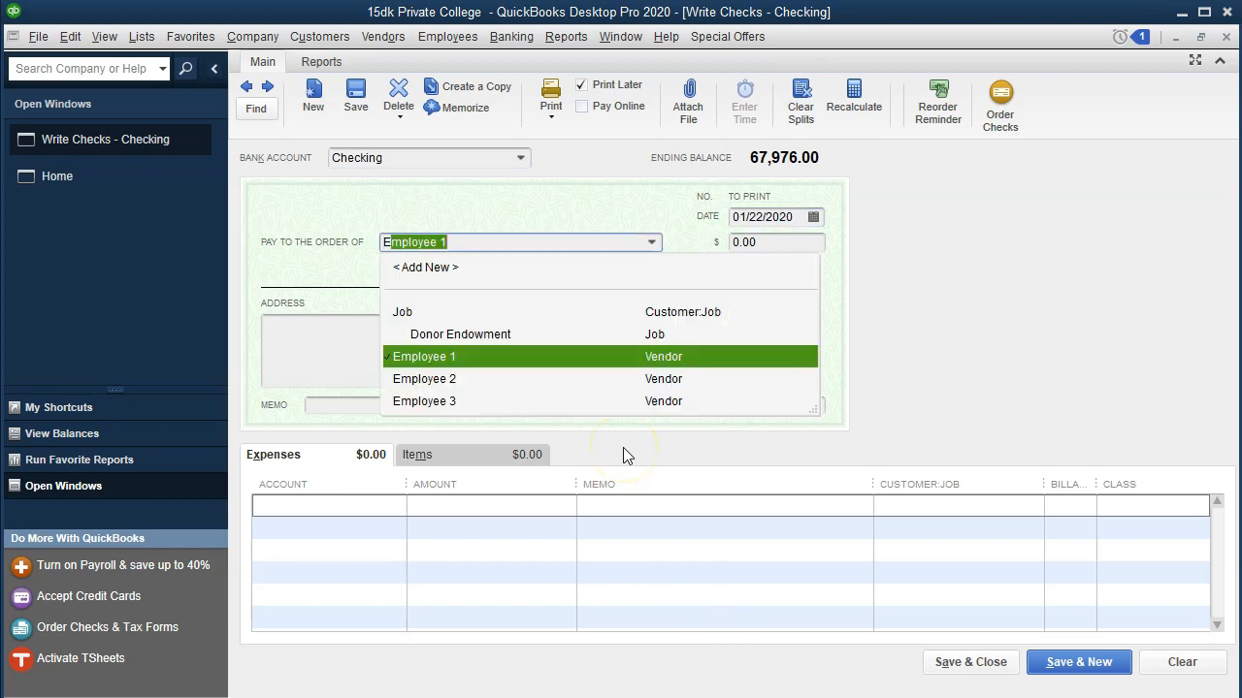
pyautogui.write('mployee 4')
pyautogui.press('Return')
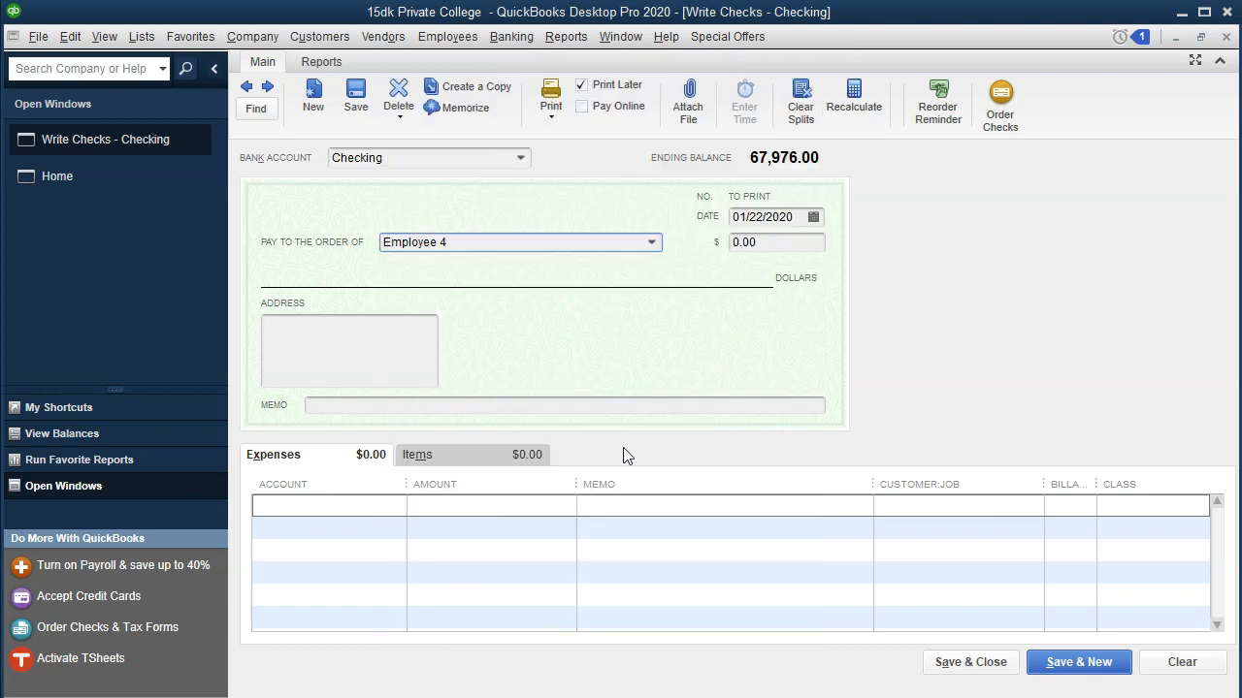
pyautogui.press('Return')
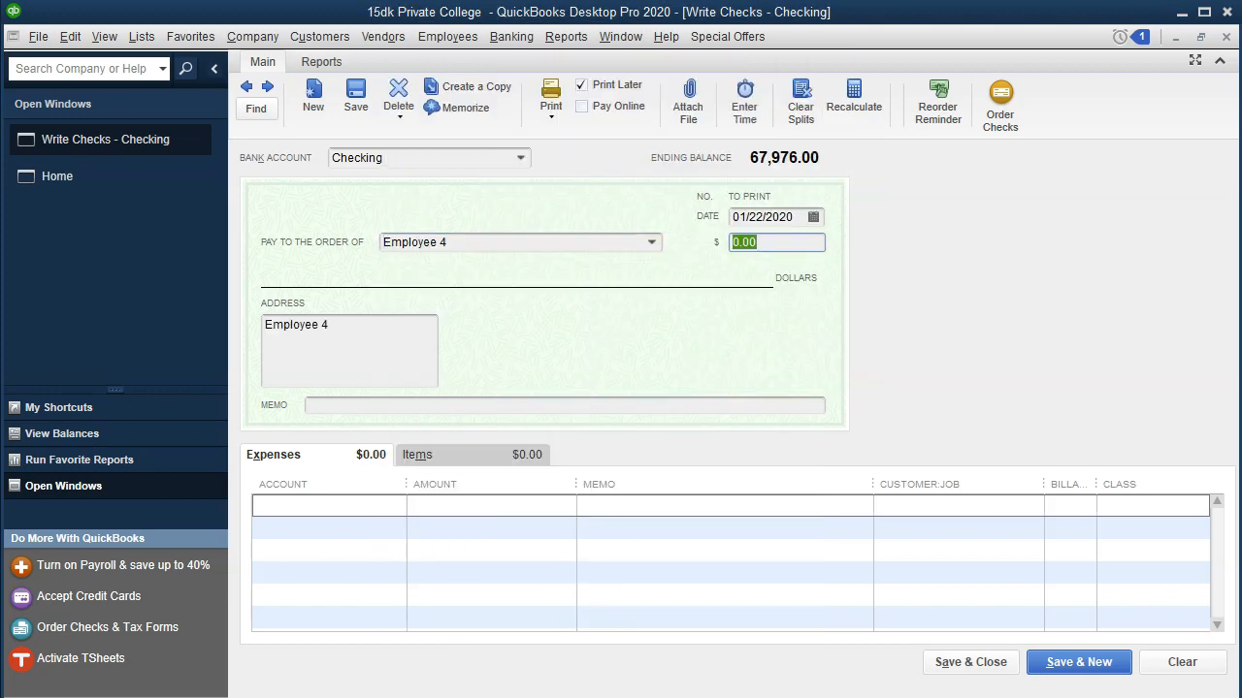
# - Set the Employee 4 check's amount to 28,710.00, matching entry 5d
pyautogui.hotkey('alt', 'Tab')
pyautogui.hotkey('alt', 'Tab')
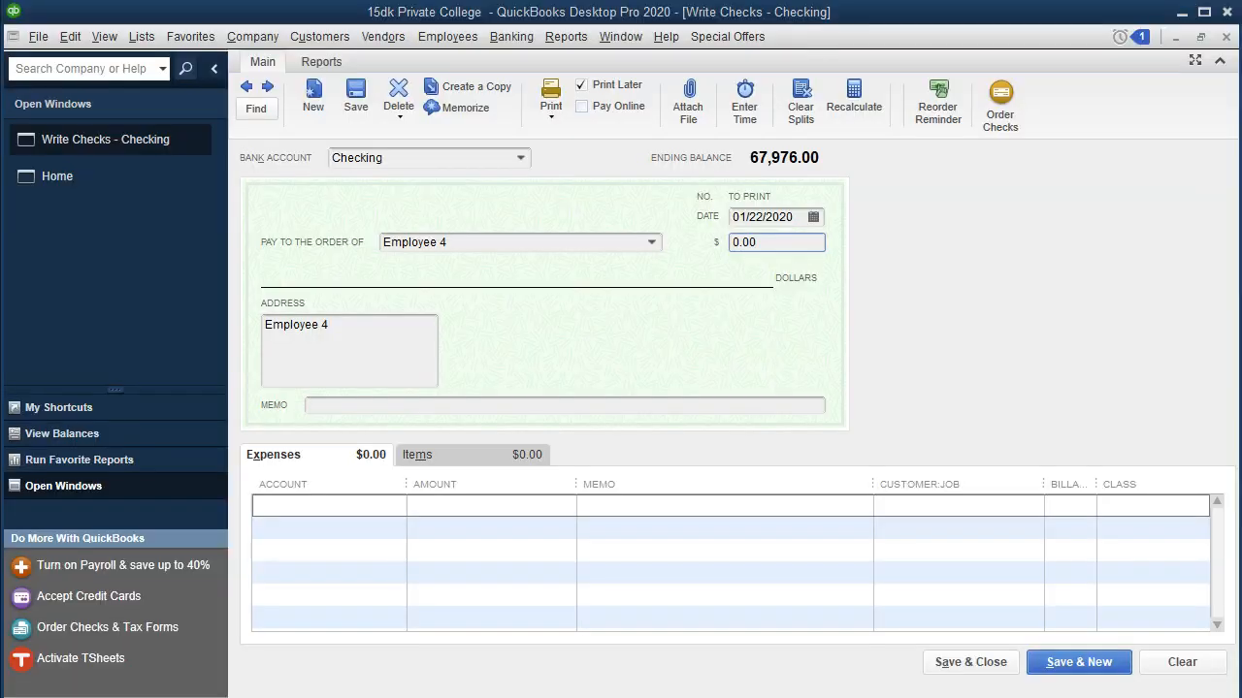
pyautogui.write('28710')
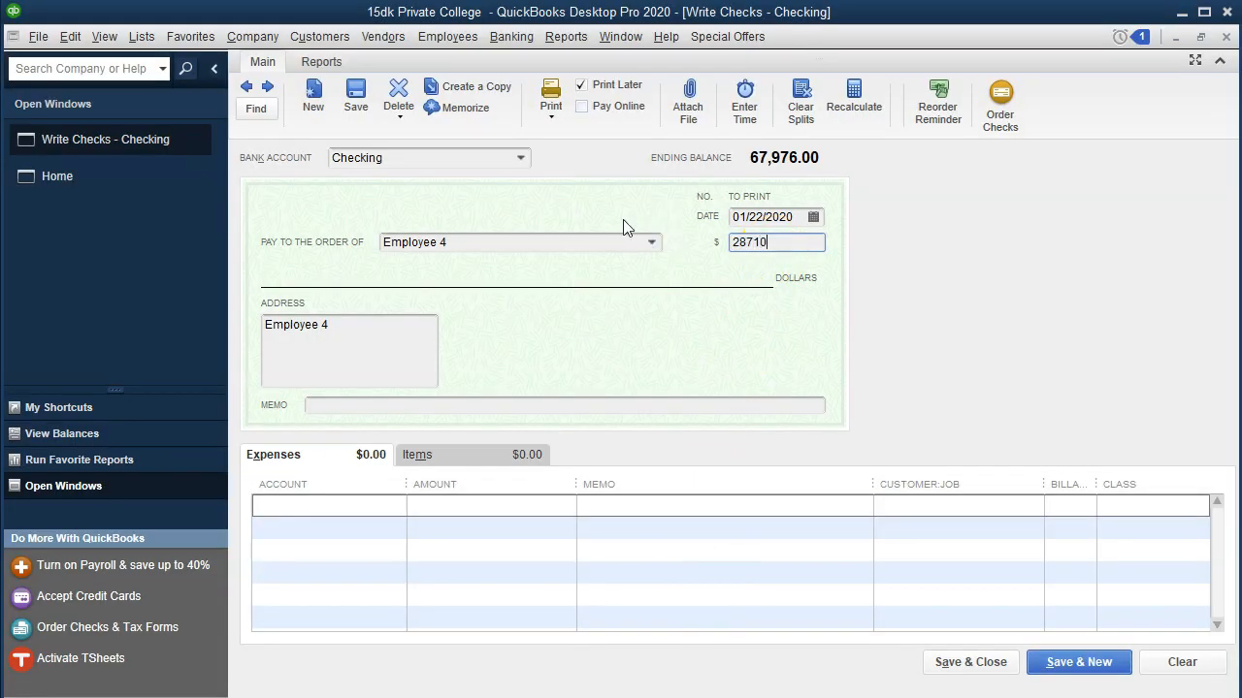
pyautogui.press('Tab')
pyautogui.press('Tab')
pyautogui.press('Tab')
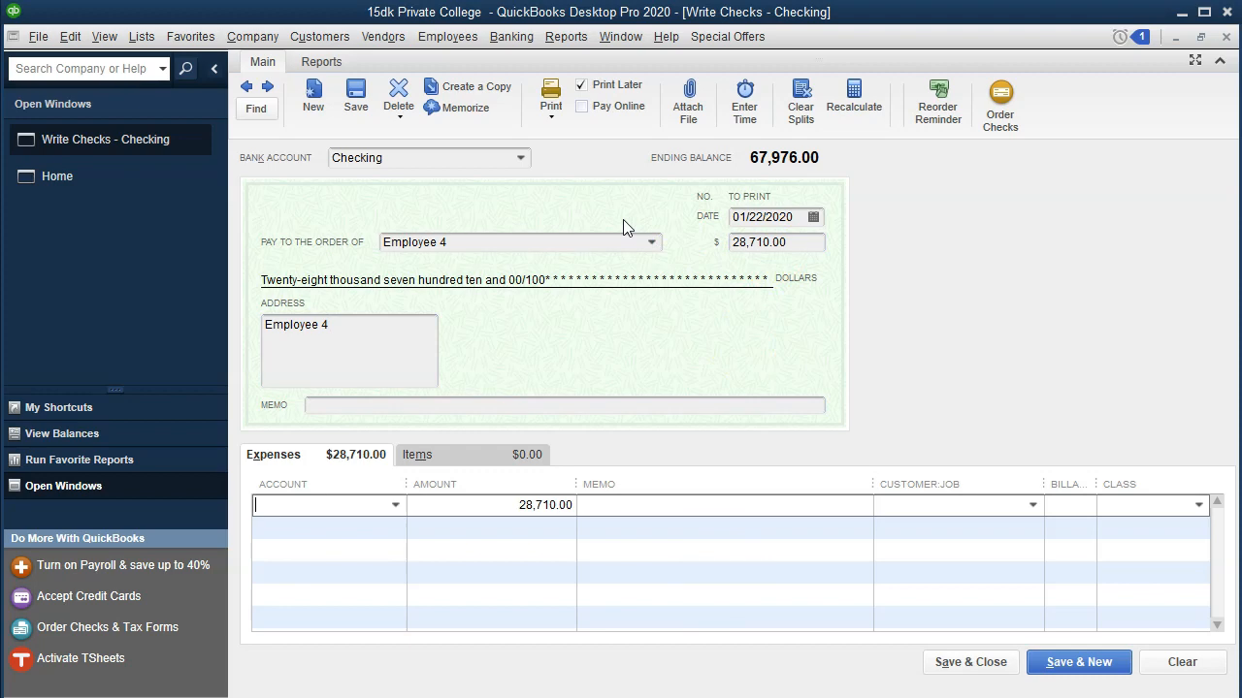
# - Switch to the Excel workbook and copy the account name Institutional support expense from trial balance cell P29
pyautogui.hotkey('alt', 'Tab')
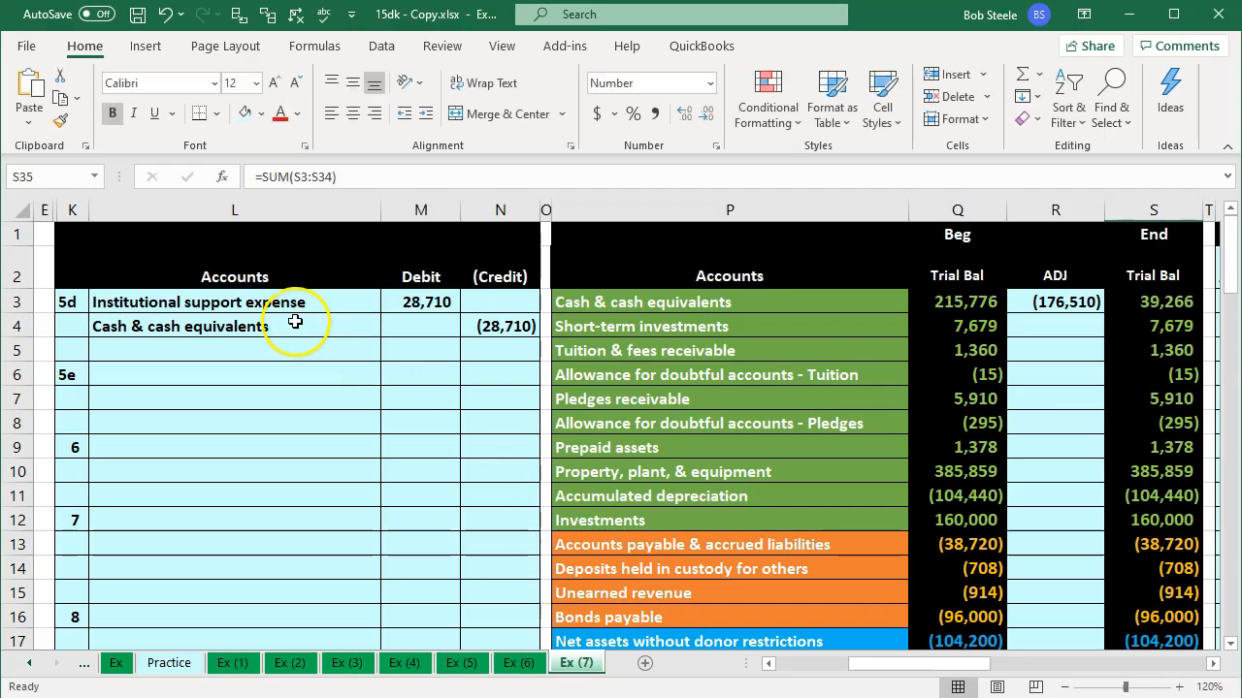
pyautogui.click(296, 306)
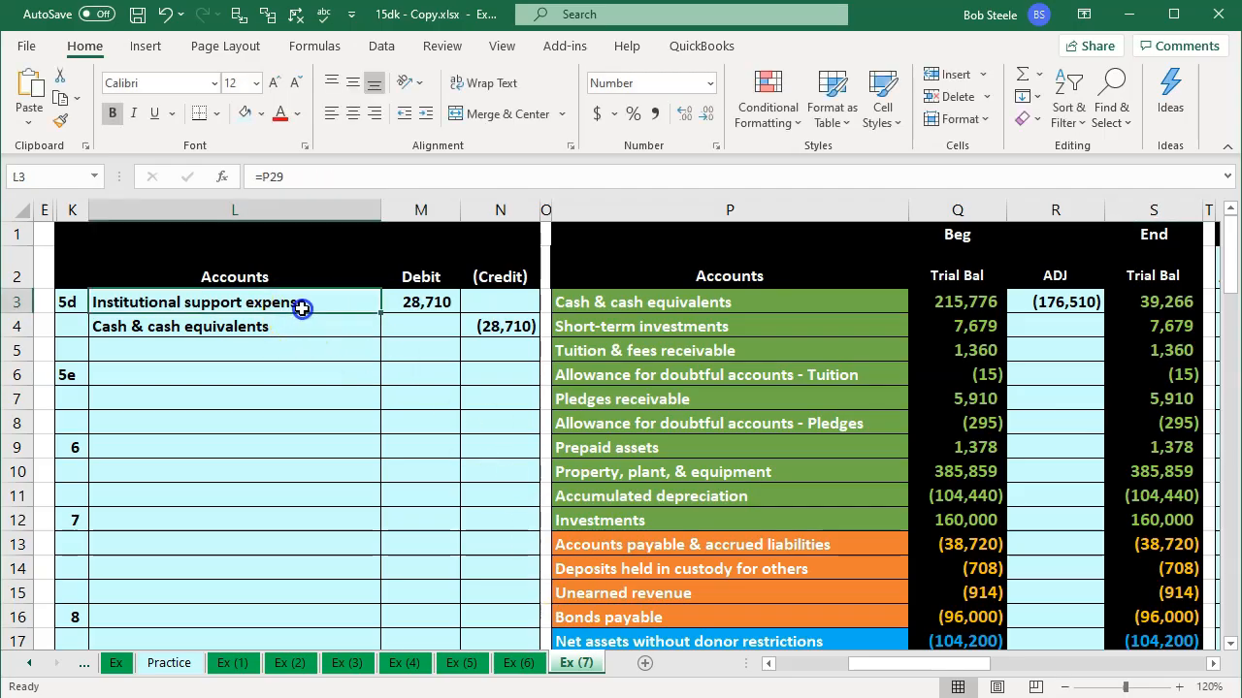
pyautogui.click(732, 410)
pyautogui.scroll(-6, 737, 427)
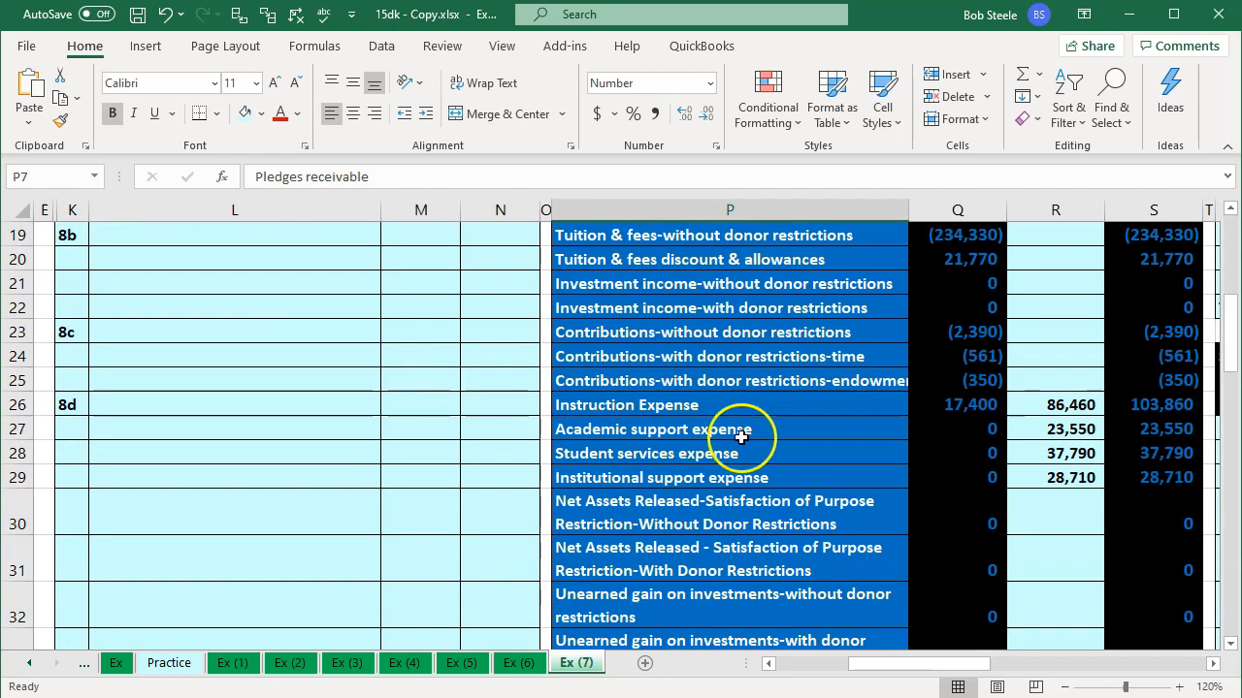
pyautogui.doubleClick(765, 479)
pyautogui.moveTo(795, 476); pyautogui.dragTo(352, 476)
pyautogui.hotkey('ctrl', 'c')
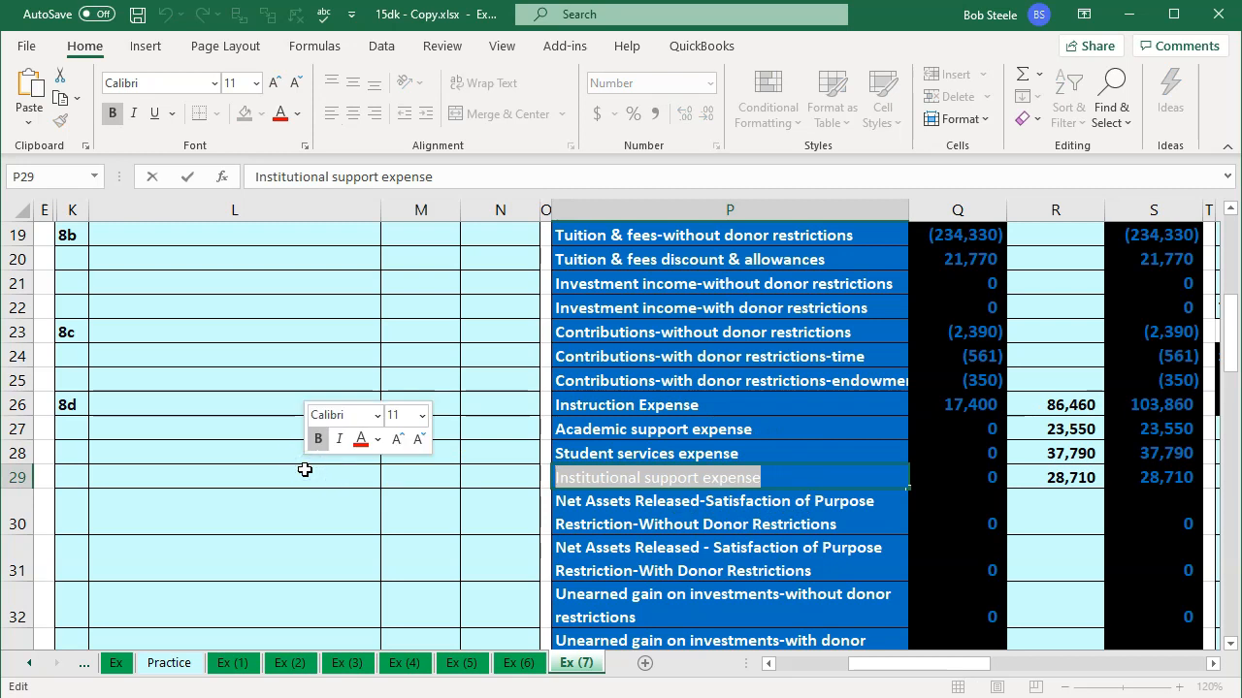
pyautogui.click(298, 304)
pyautogui.scroll(5, 352, 442)
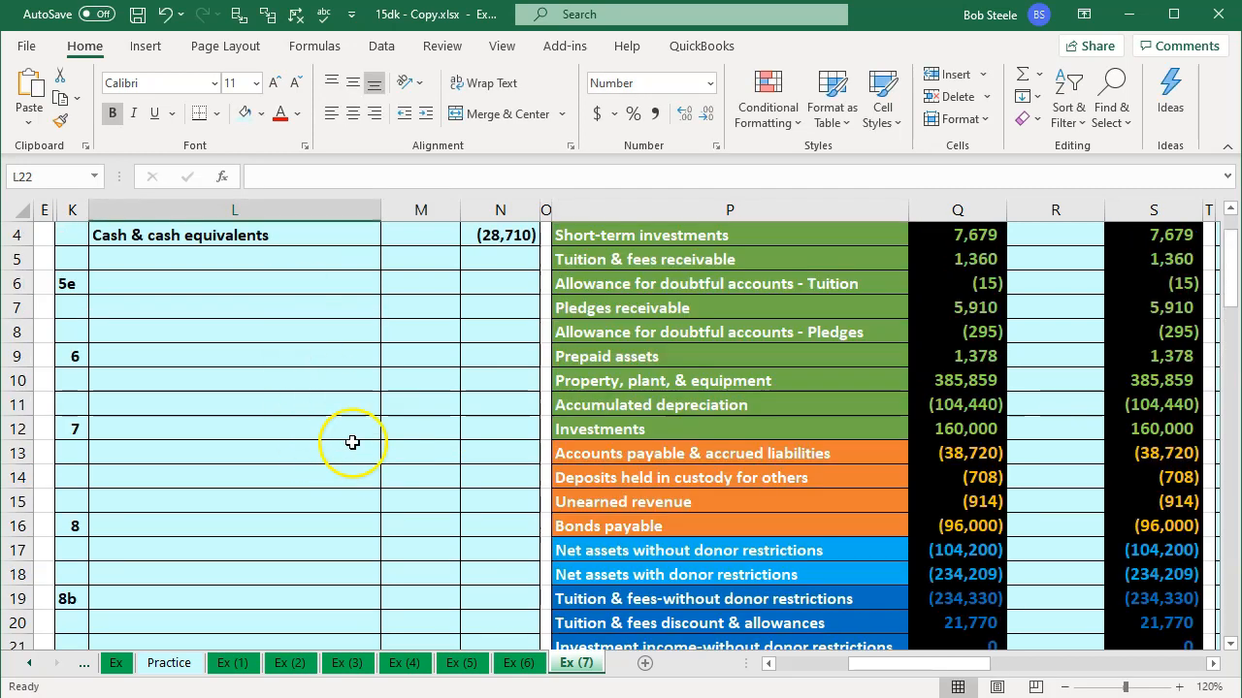
pyautogui.scroll(1, 353, 442)
# - Back in QuickBooks, paste Institutional support expense as the check's expense account and add it as a new Expense-type account
pyautogui.hotkey('alt', 'Tab')
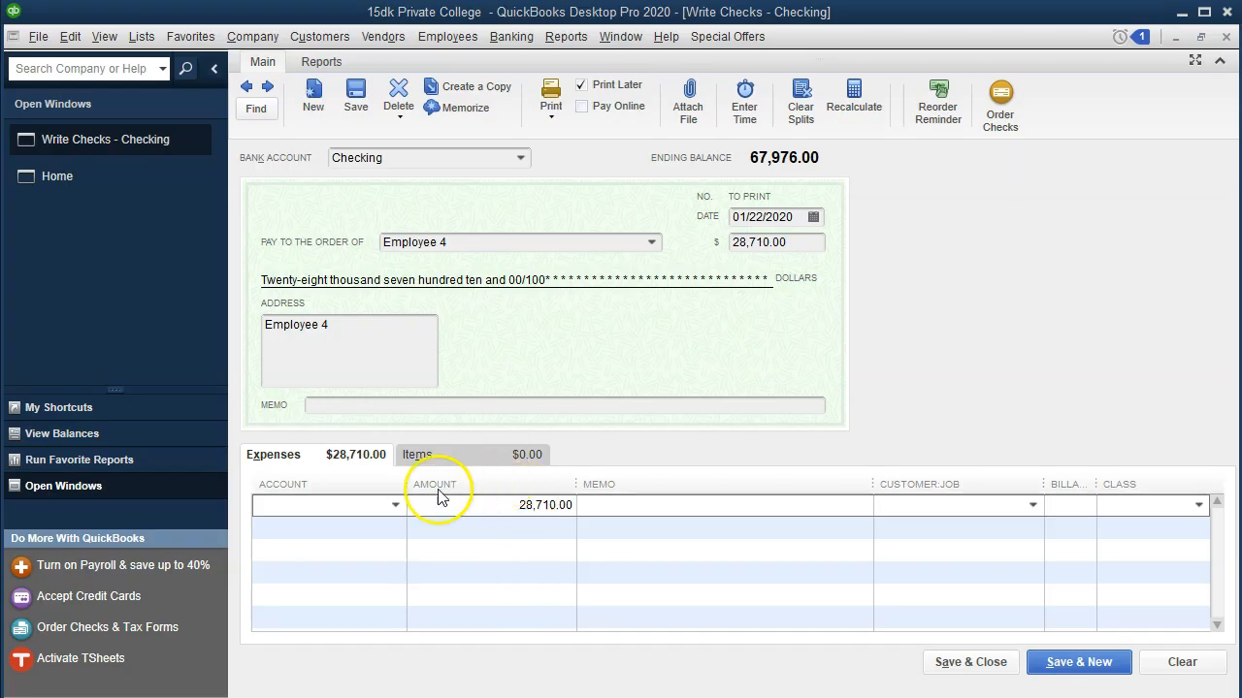
pyautogui.click(375, 506)
pyautogui.hotkey('ctrl', 'v')
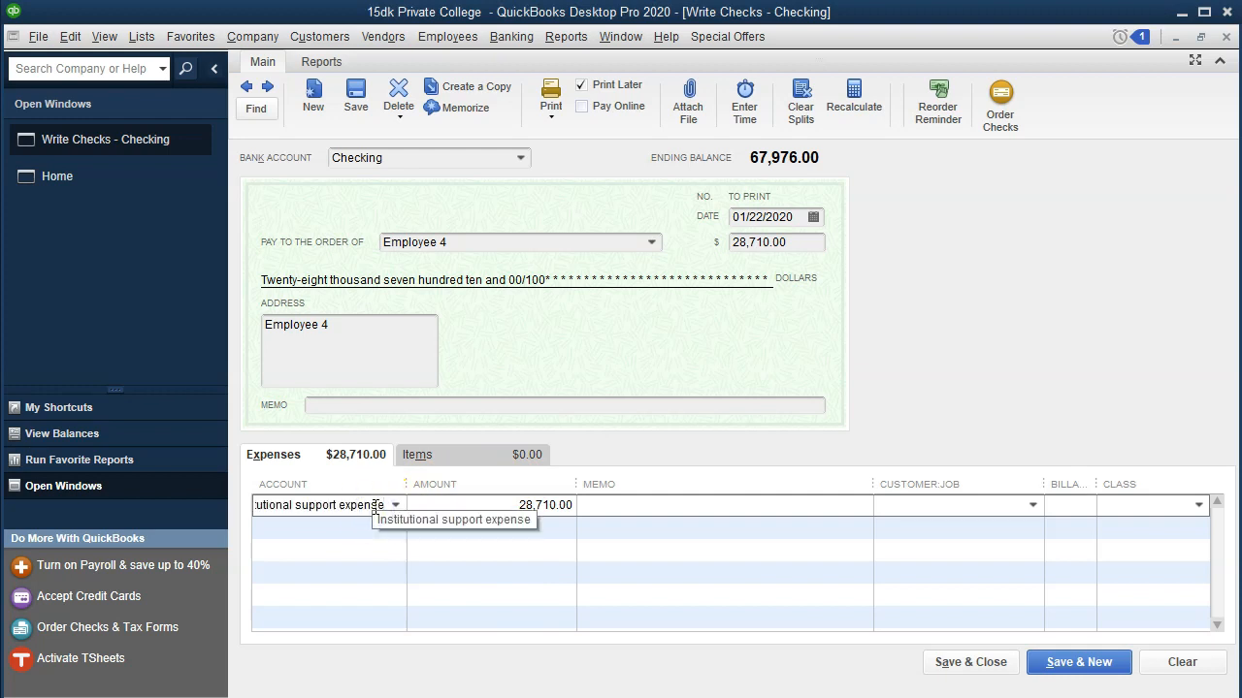
pyautogui.press('Tab')
pyautogui.click(493, 146)
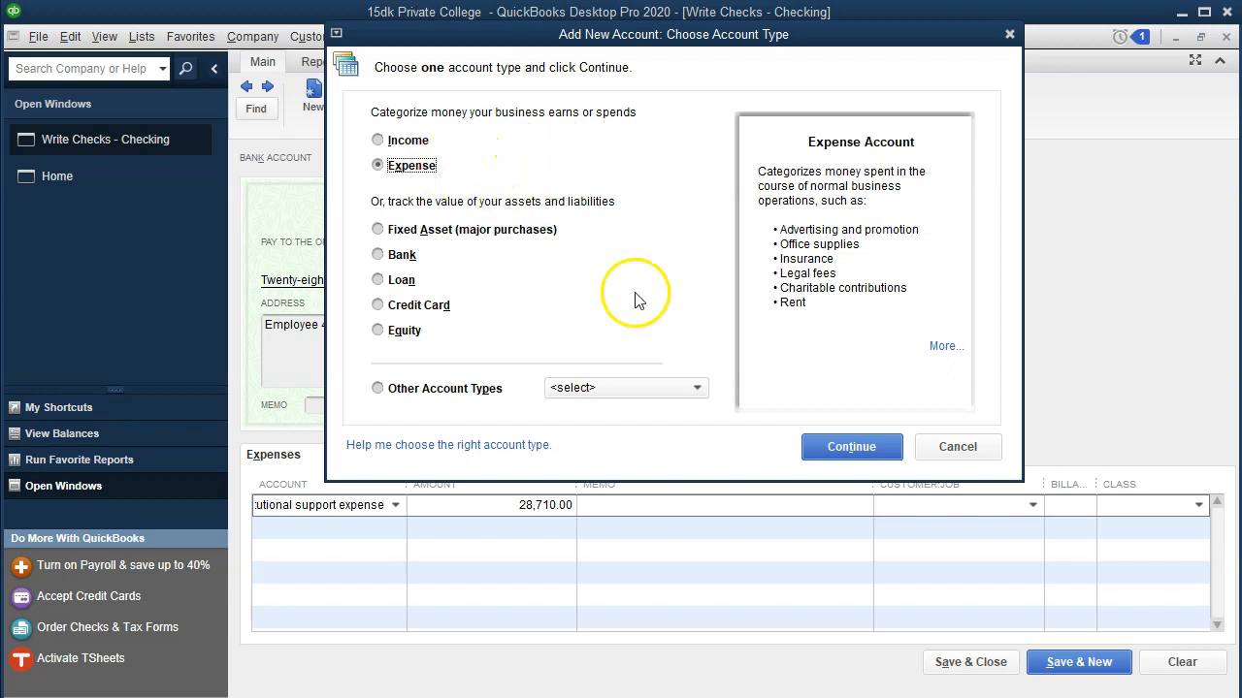
pyautogui.click(811, 446)
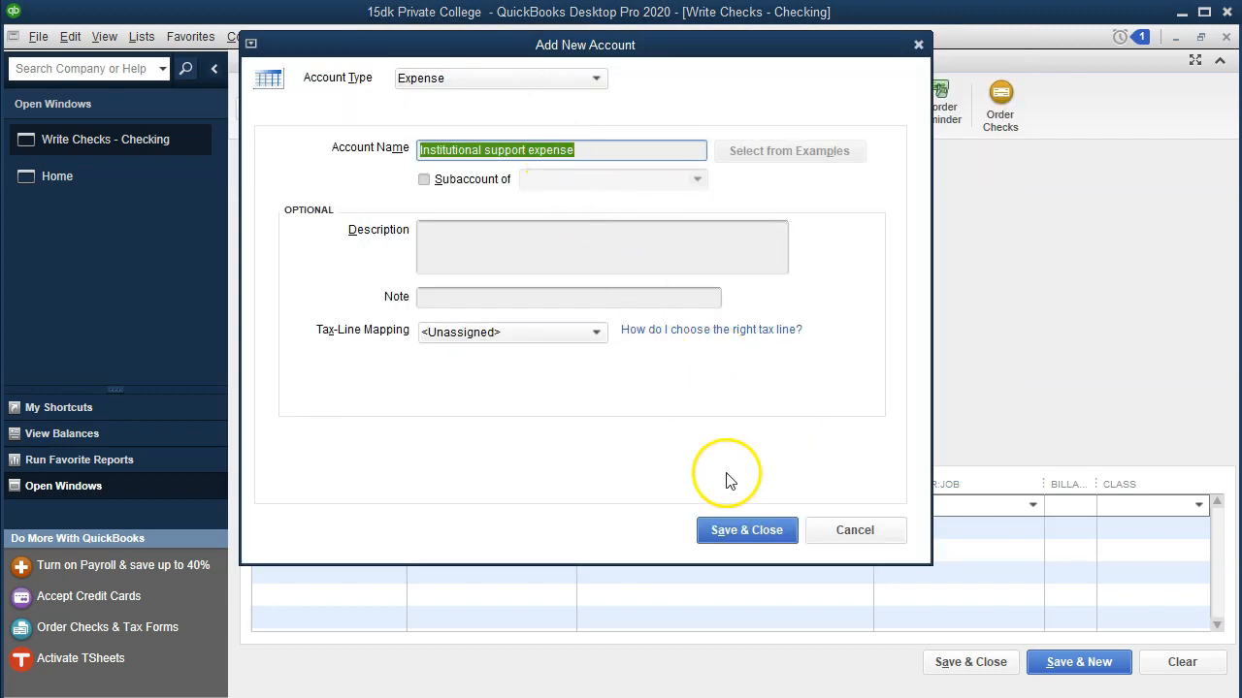
pyautogui.click(738, 530)
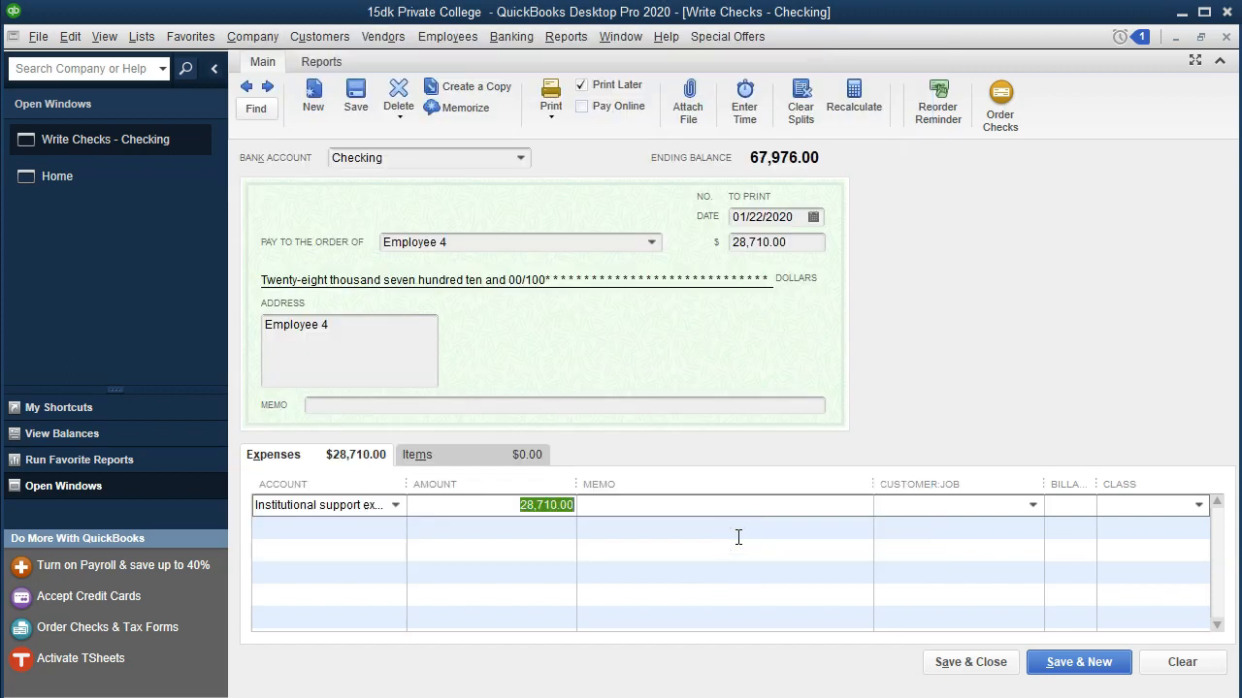
# - Assign the Unrestricted class to the check's expense line, then save and close the check, accepting its future date
pyautogui.press('Tab')
pyautogui.press('Tab')
pyautogui.press('Tab')
pyautogui.write('Un')
pyautogui.press('Tab')
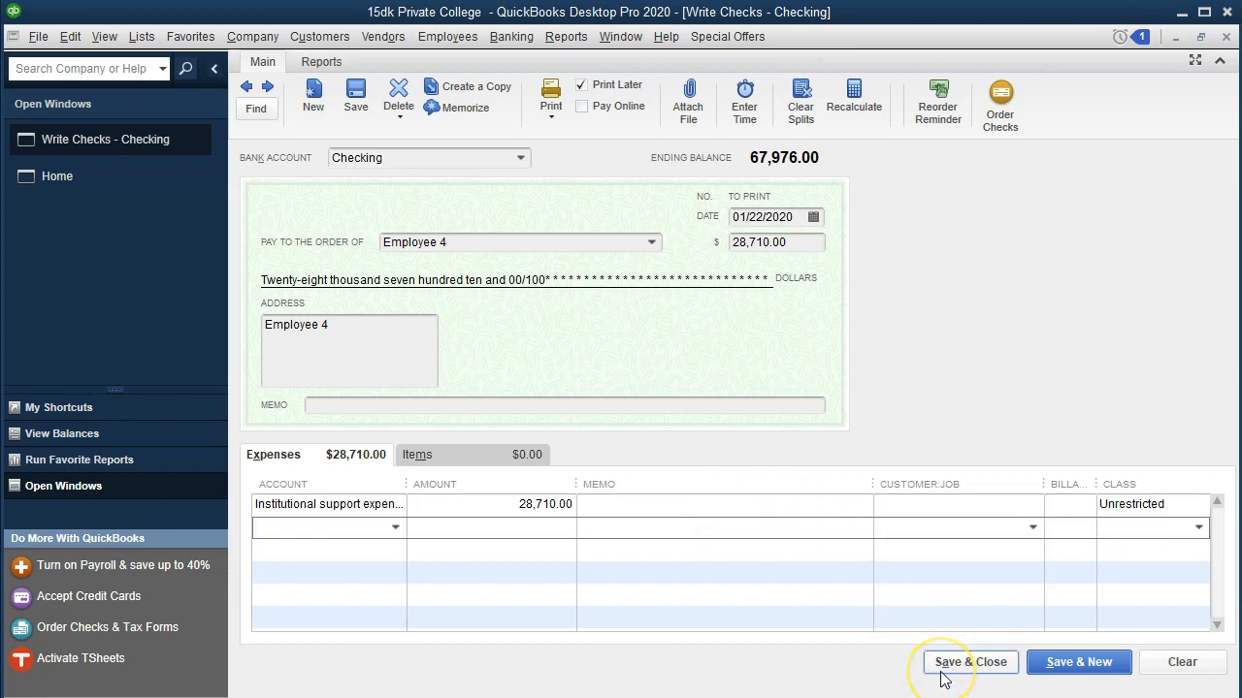
pyautogui.click(969, 662)
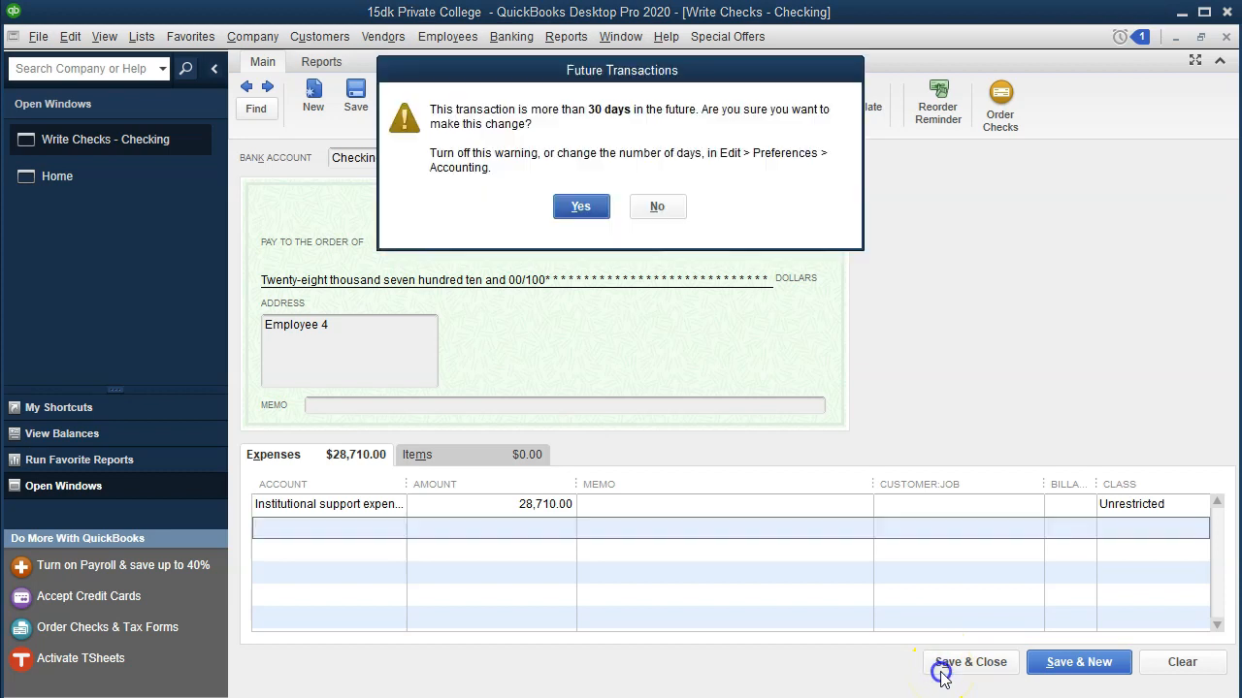
pyautogui.click(580, 208)
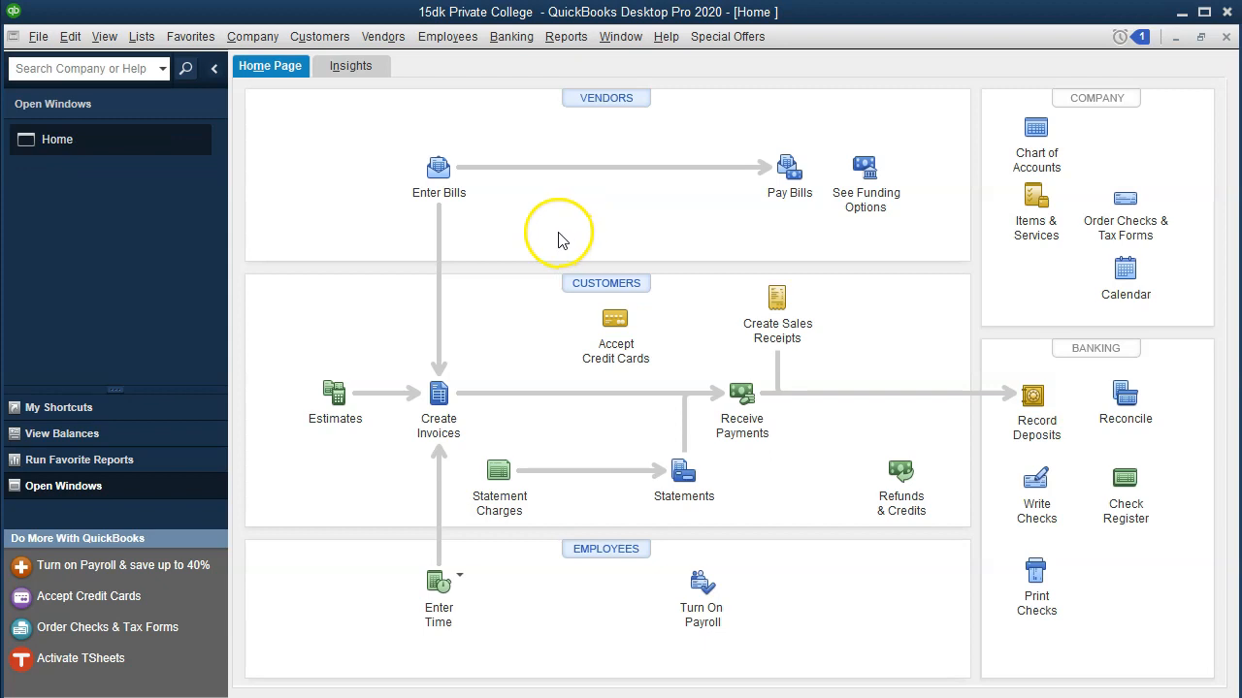
# - Open the Trial Balance report and set its date range from 01/01/2020 to 12/31/2020
pyautogui.click(567, 37)
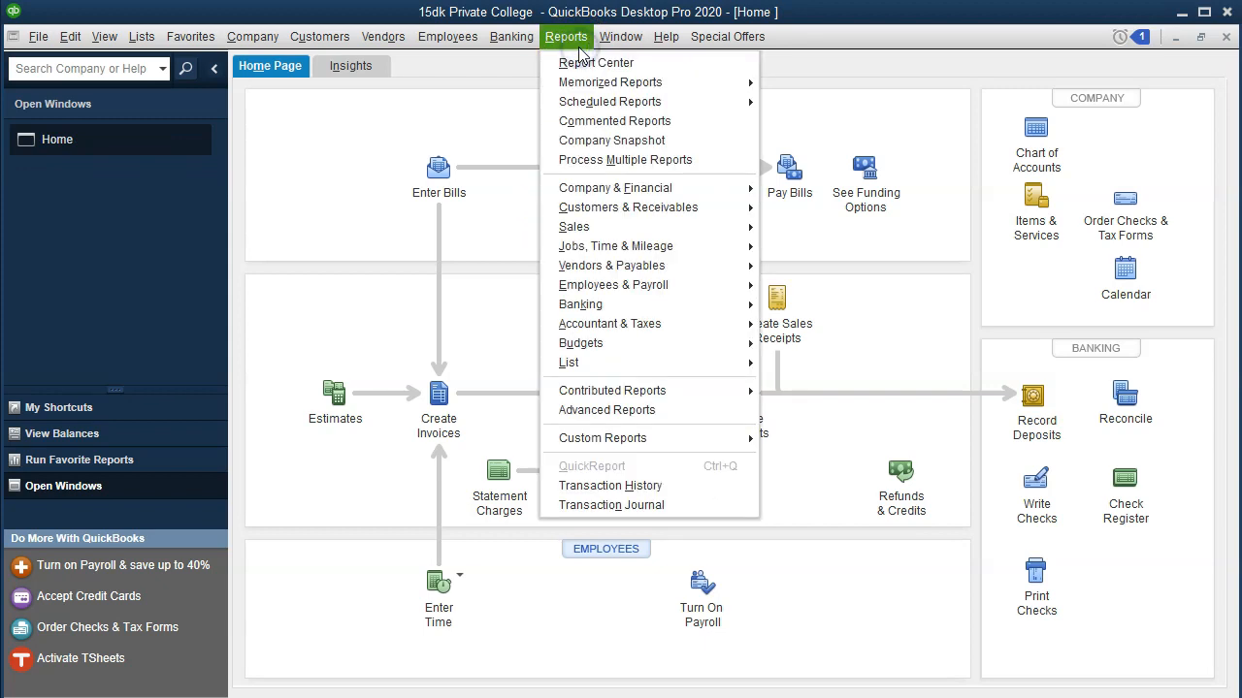
pyautogui.moveTo(696, 335)
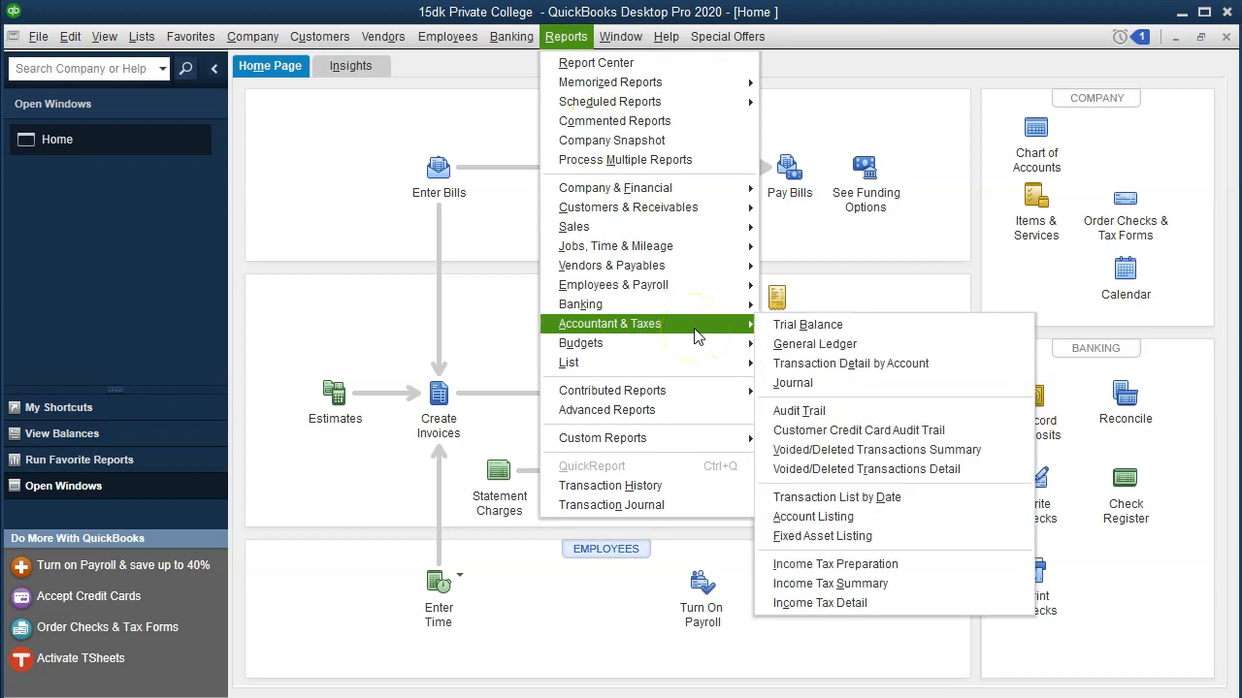
pyautogui.click(873, 325)
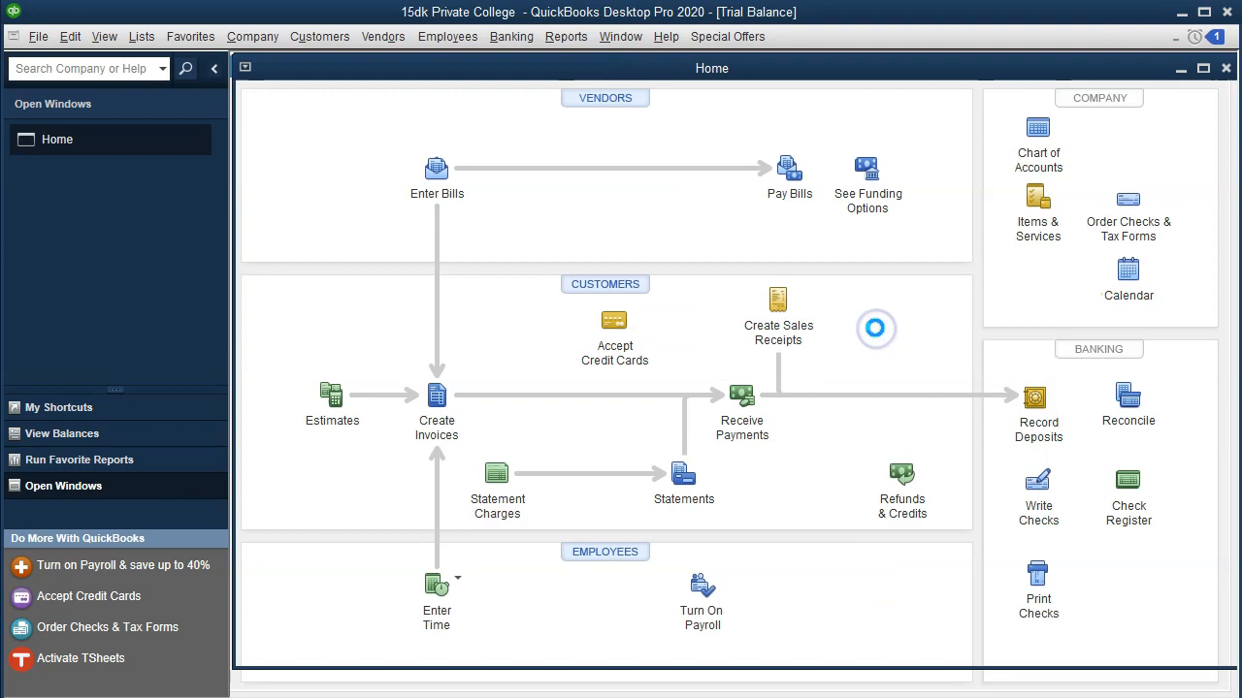
pyautogui.press('Tab')
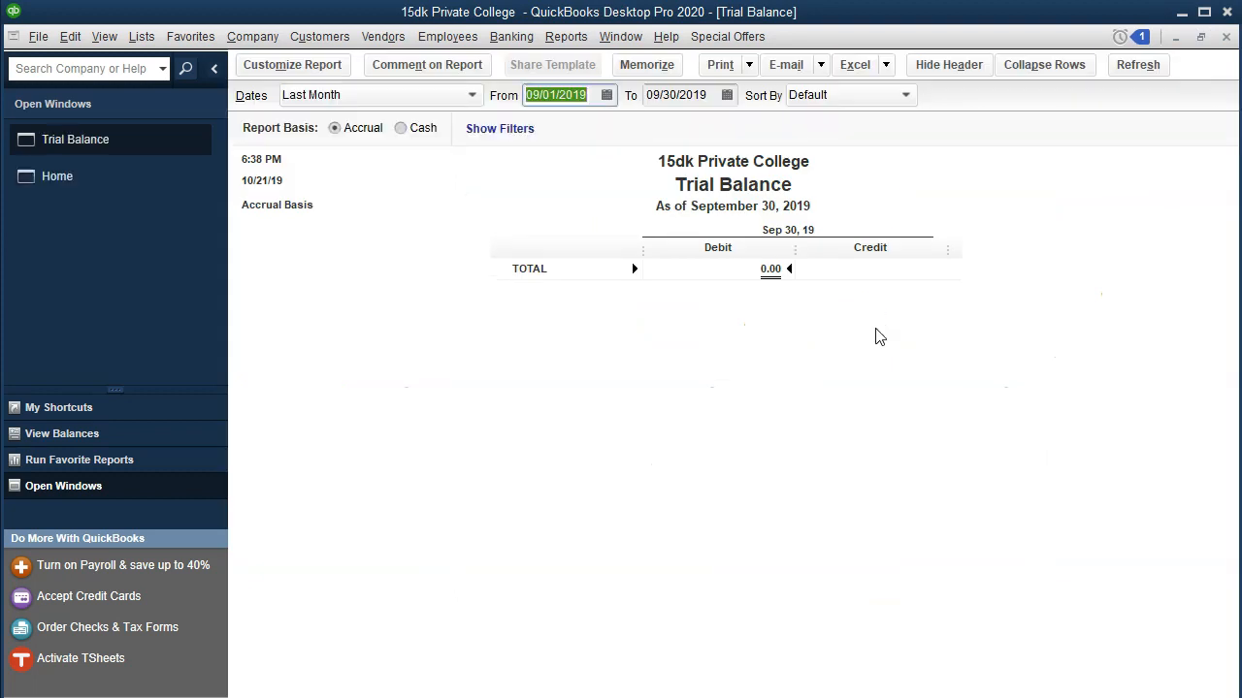
pyautogui.write('01/01/20')
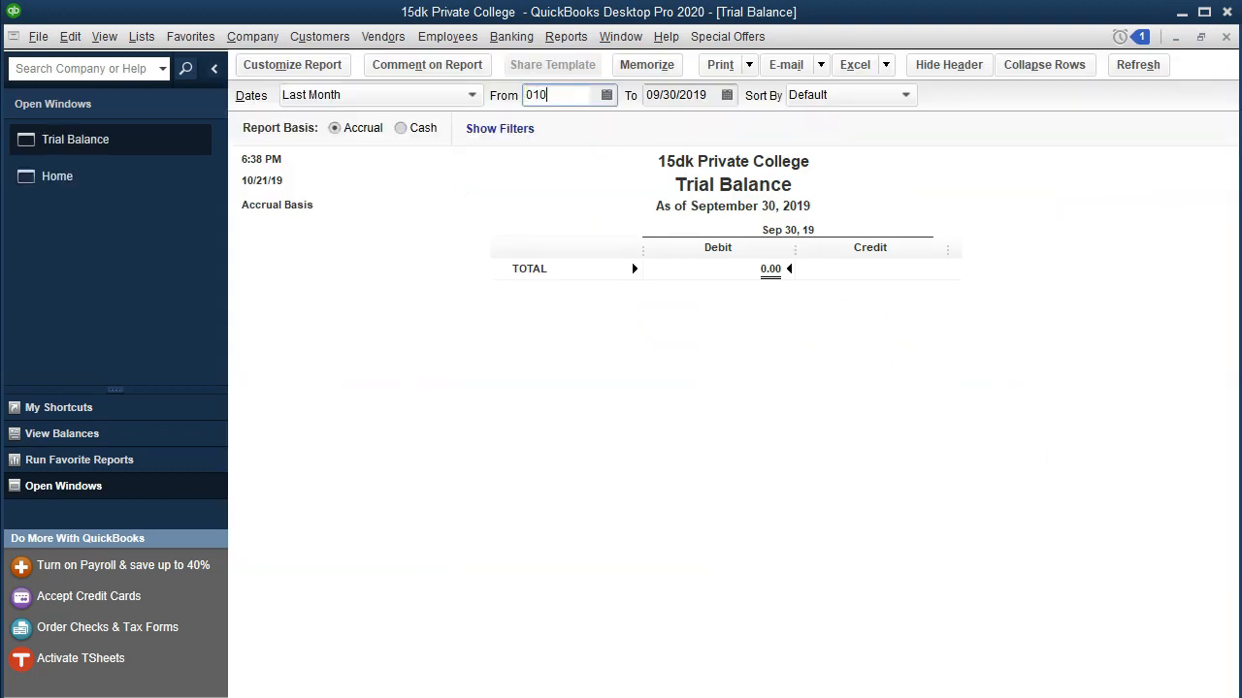
pyautogui.press('Tab')
pyautogui.write('123120')
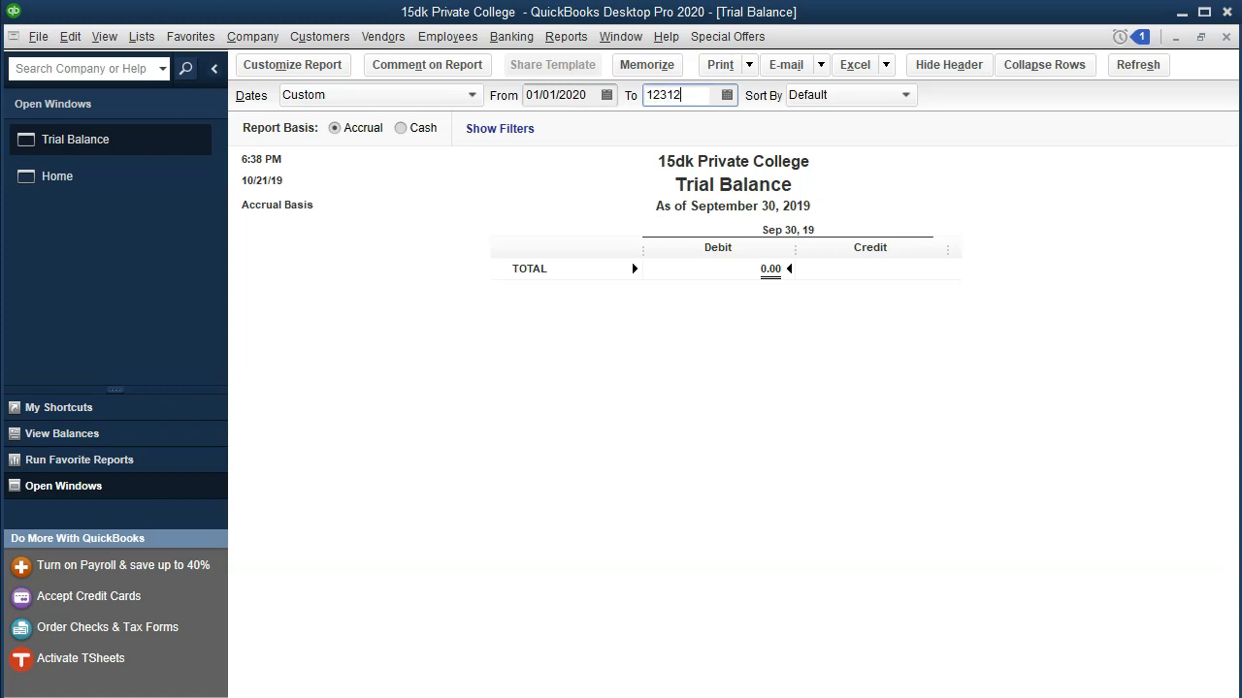
pyautogui.press('Tab')
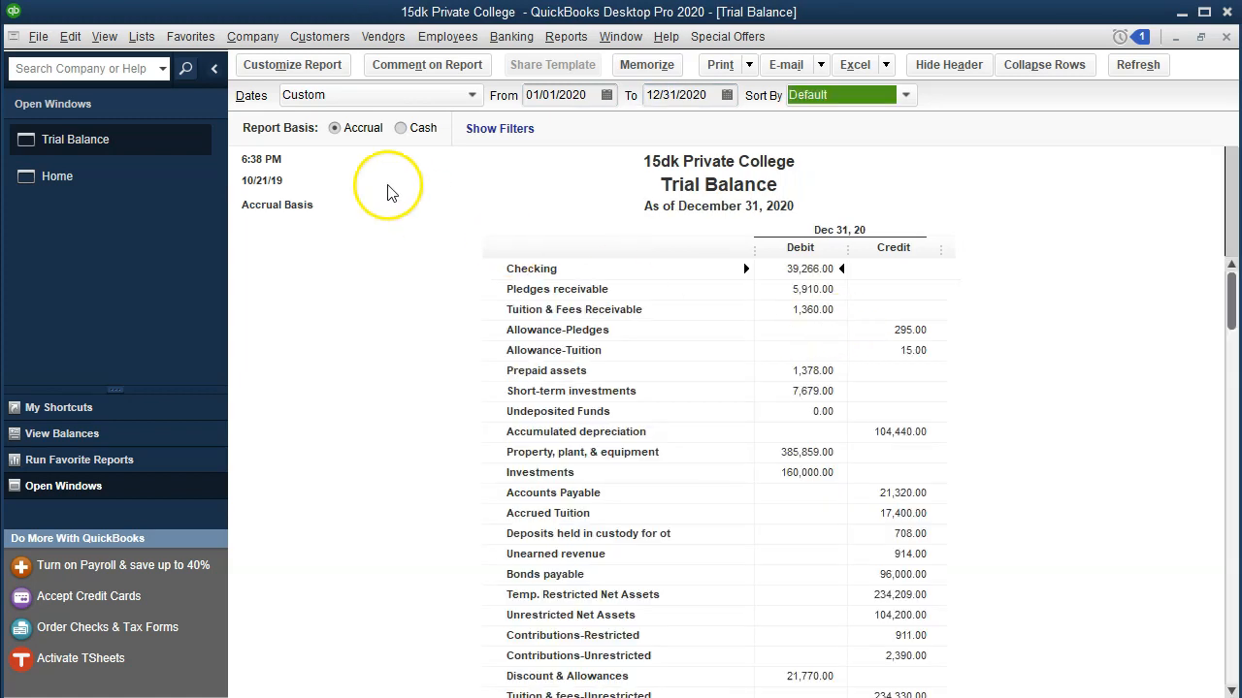
# - Customize the Trial Balance report's fonts to size 11, applying the change to all related fonts
pyautogui.click(331, 79)
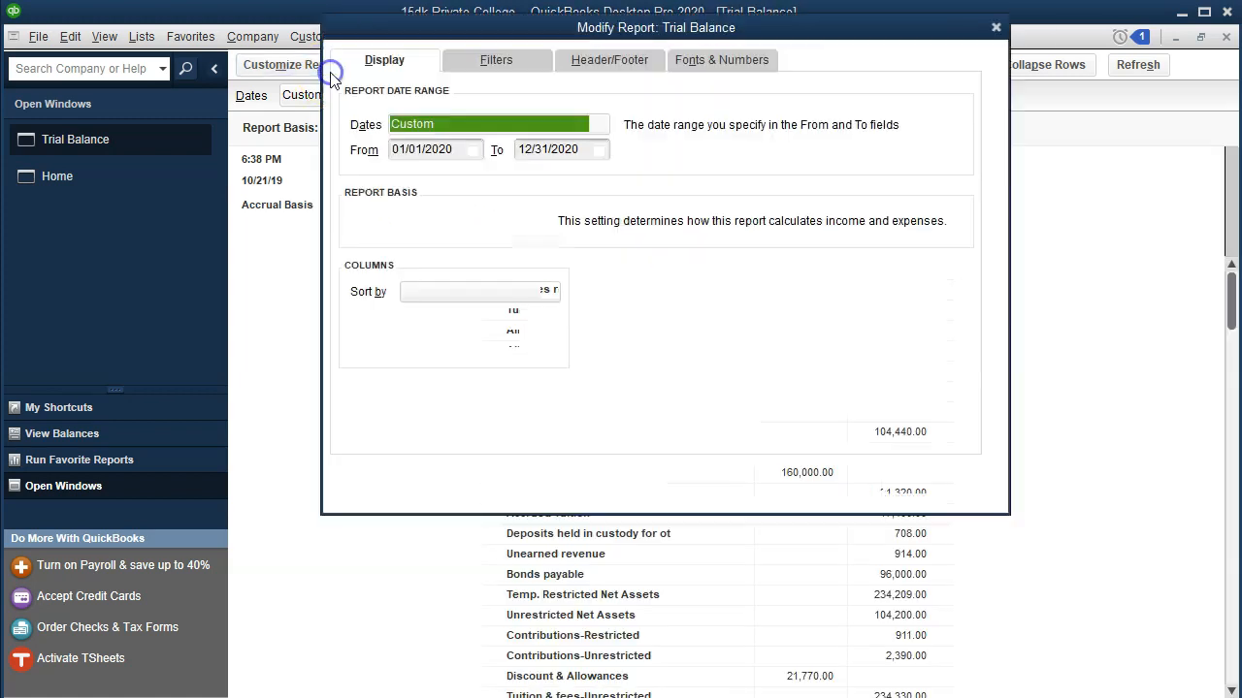
pyautogui.click(709, 77)
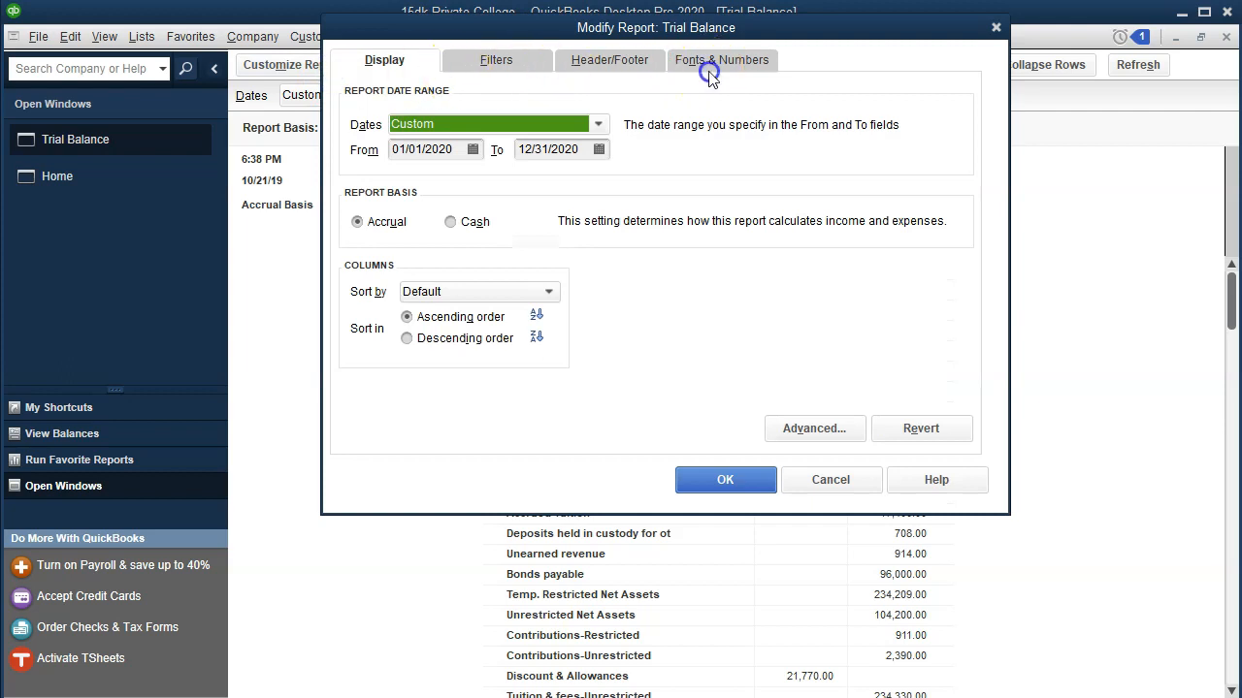
pyautogui.click(615, 307)
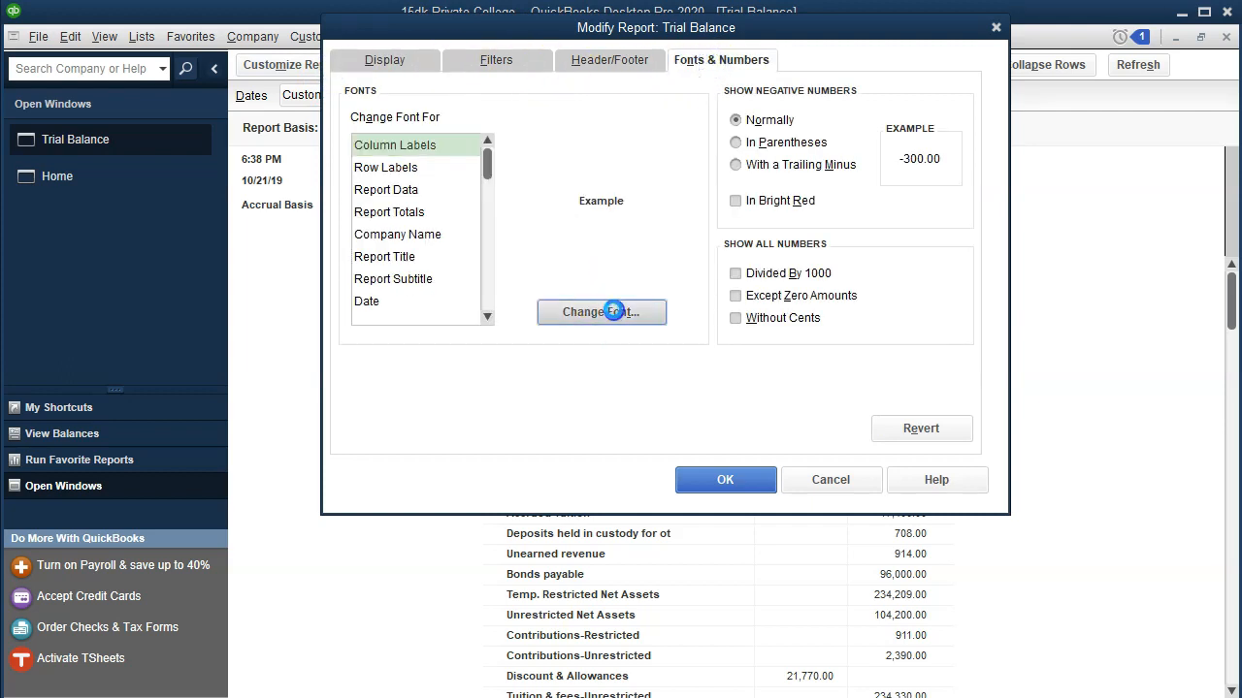
pyautogui.click(616, 240)
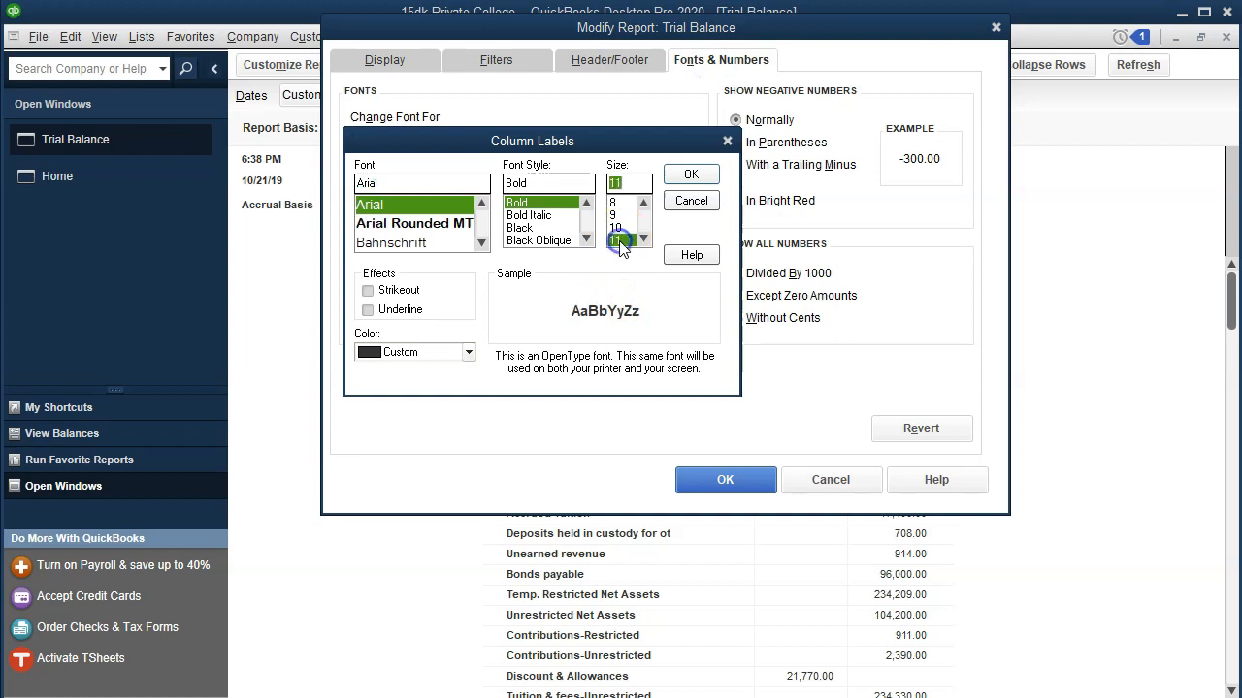
pyautogui.click(685, 173)
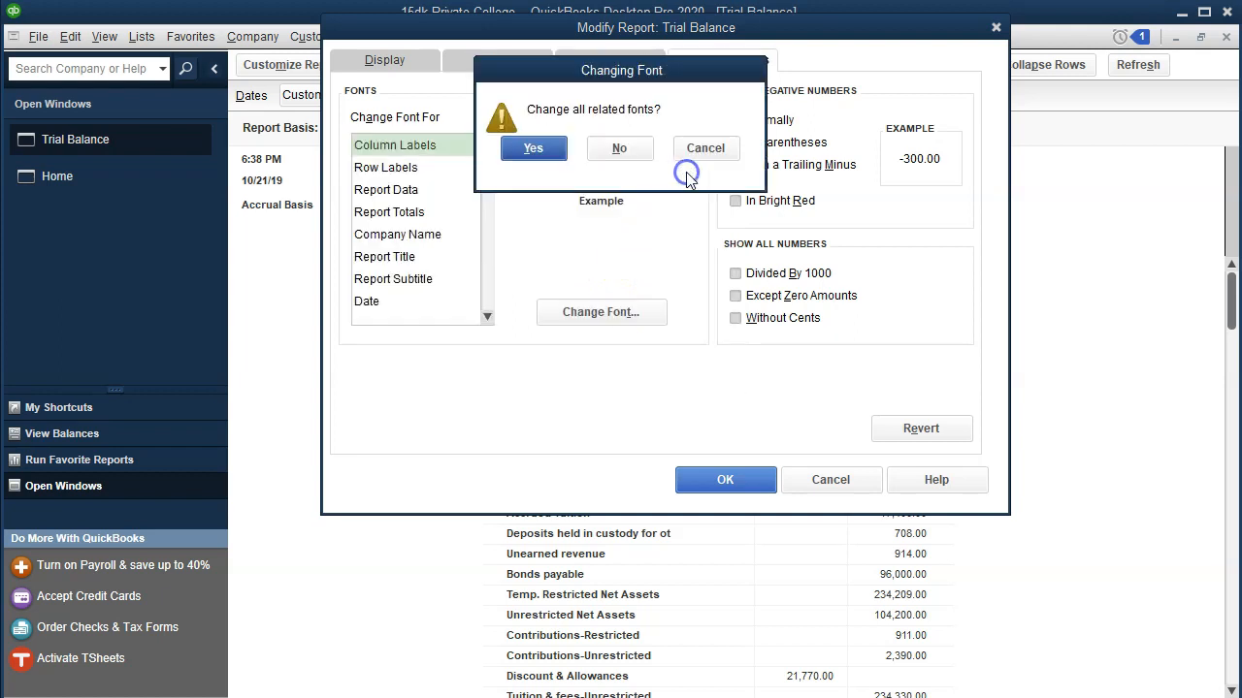
pyautogui.click(554, 153)
pyautogui.click(718, 478)
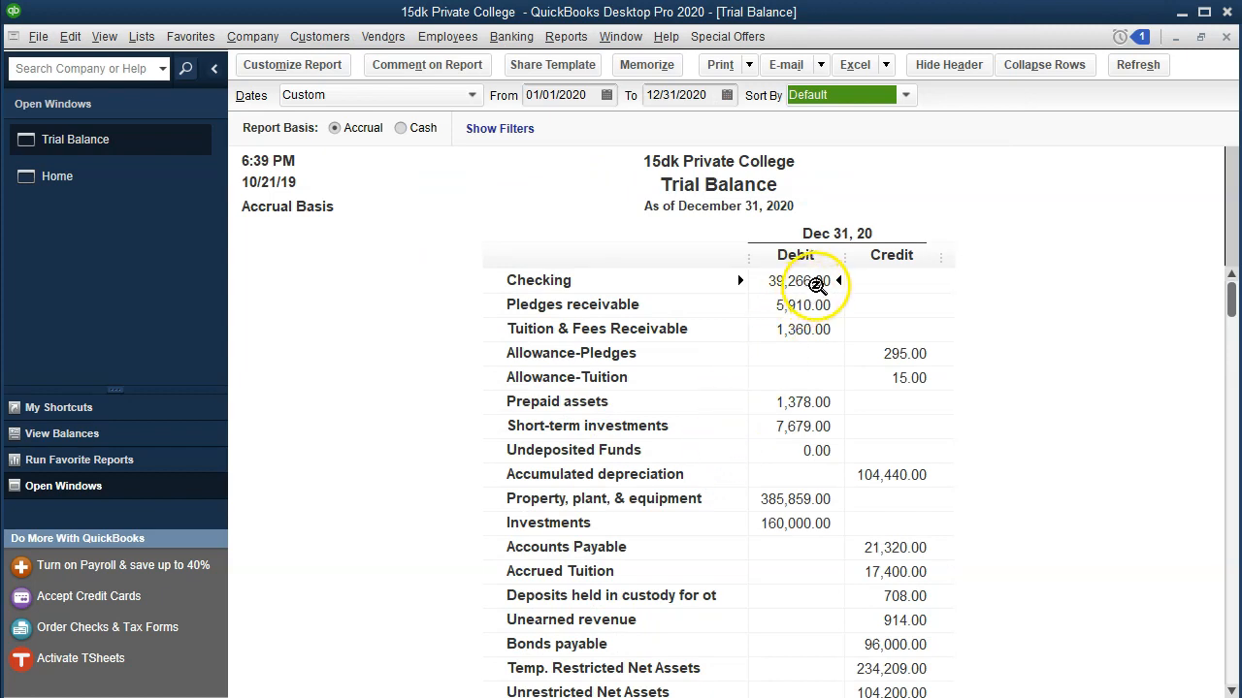
# - Open the transaction detail behind the Checking balance, review the payments' amounts, and return to the Trial Balance
pyautogui.doubleClick(812, 287)
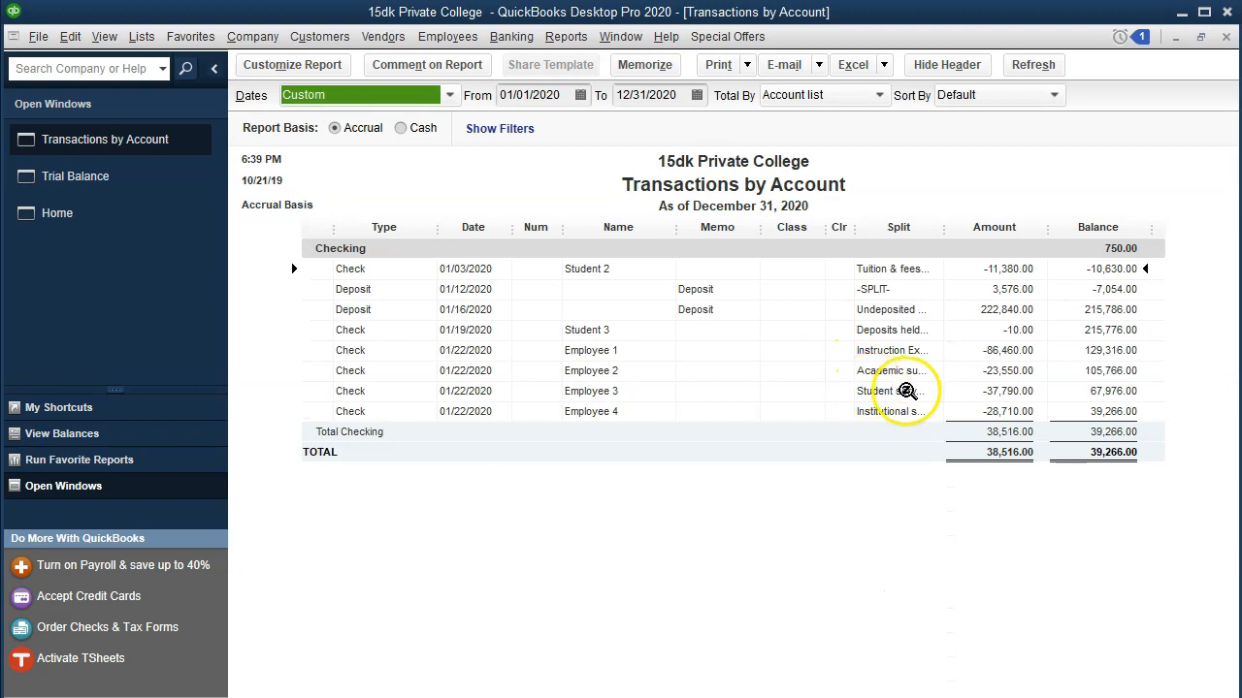
pyautogui.click(985, 350)
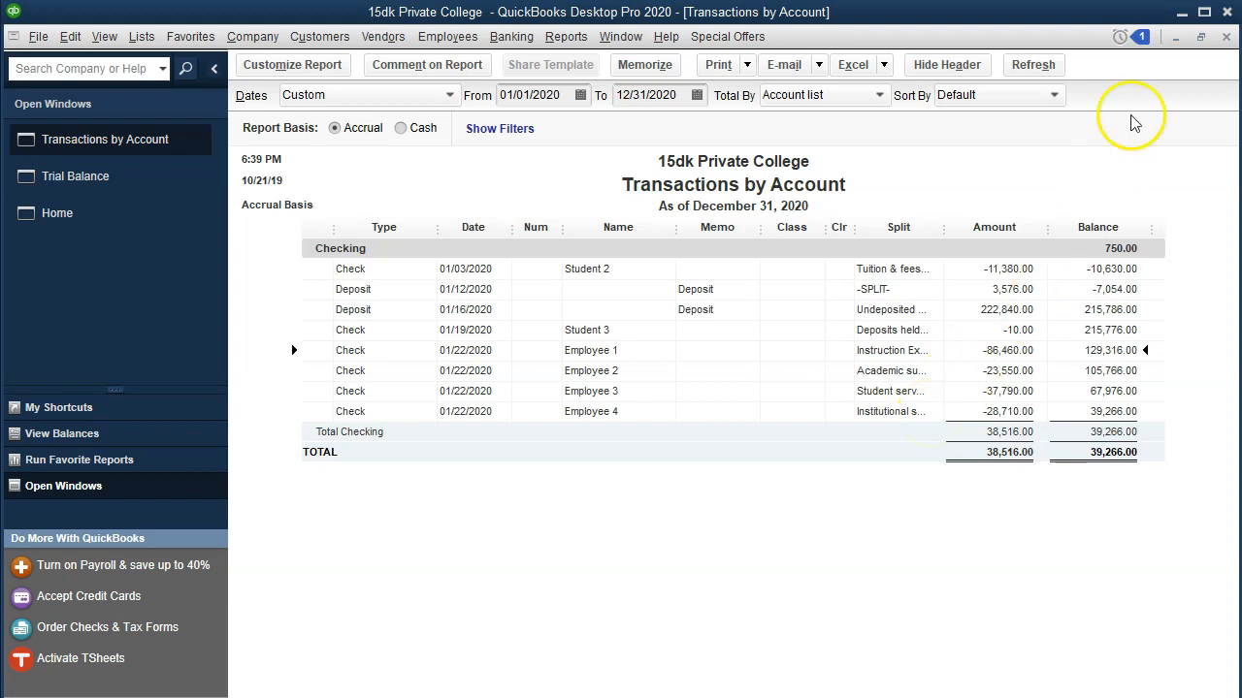
pyautogui.click(1225, 36)
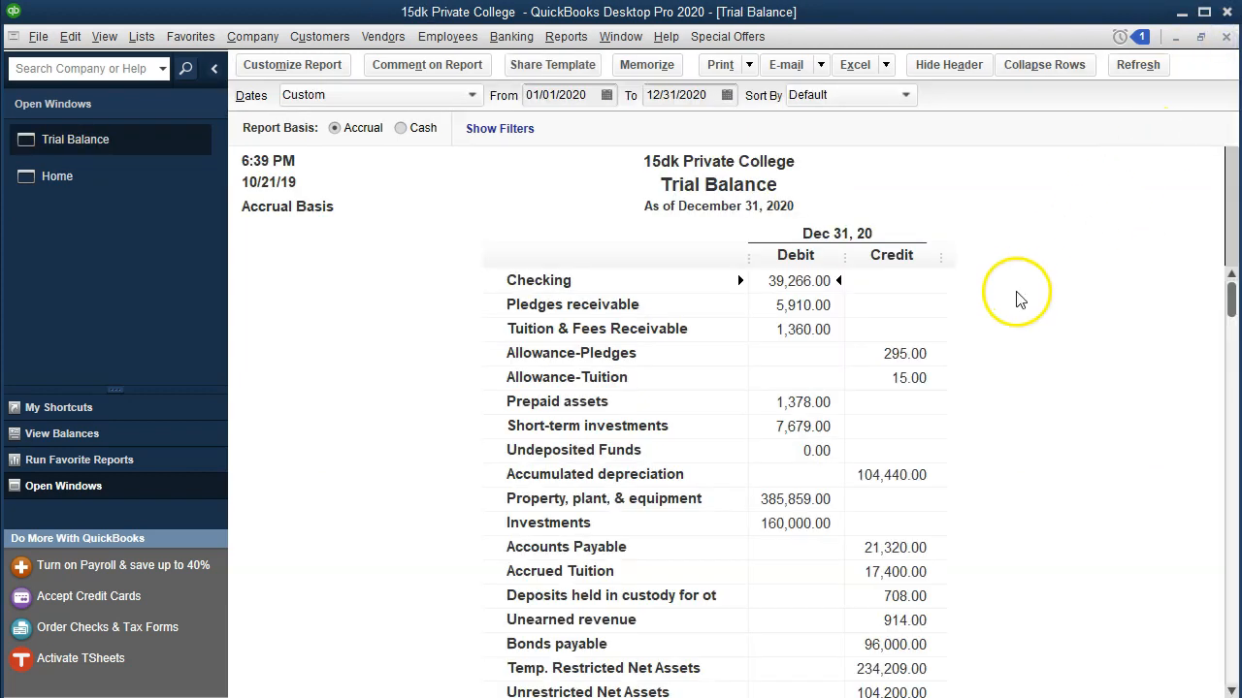
# - Review the transactions behind Academic support expense, then check the Institutional support, Instruction and Student services expense balances and the report totals
pyautogui.scroll(-4, 1018, 303)
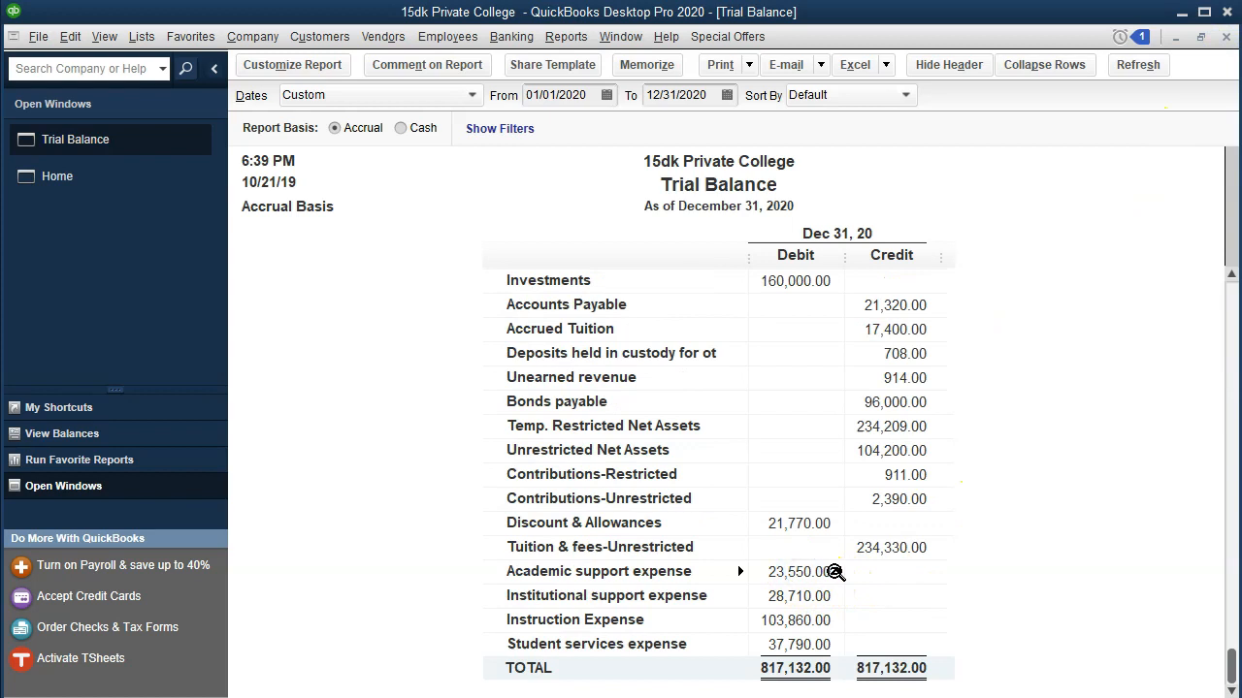
pyautogui.doubleClick(800, 571)
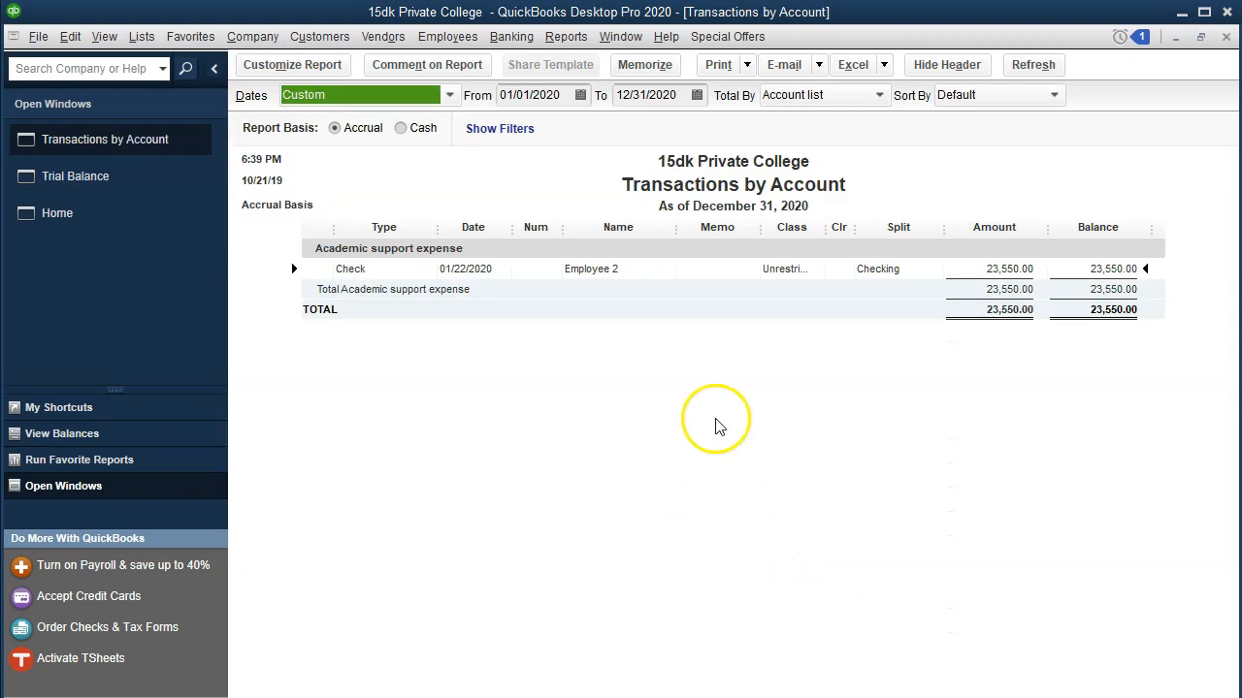
pyautogui.click(1226, 36)
pyautogui.click(771, 595)
pyautogui.click(788, 621)
pyautogui.click(792, 642)
pyautogui.click(886, 644)
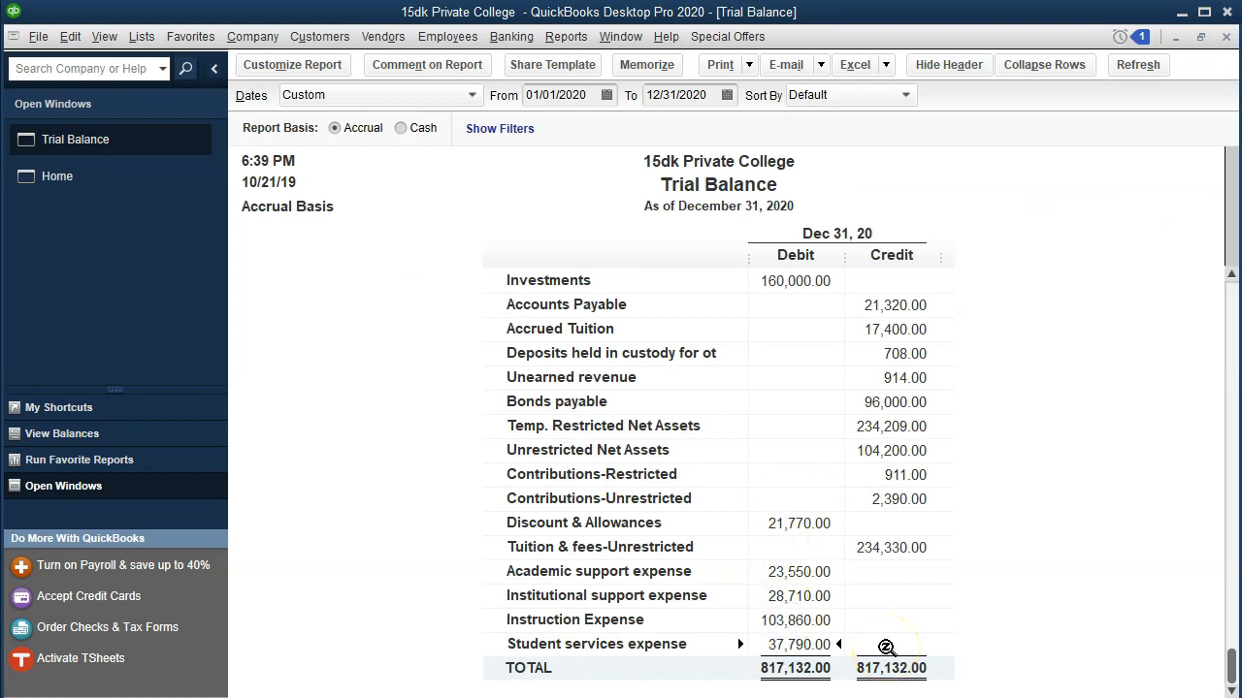
pyautogui.click(871, 655)
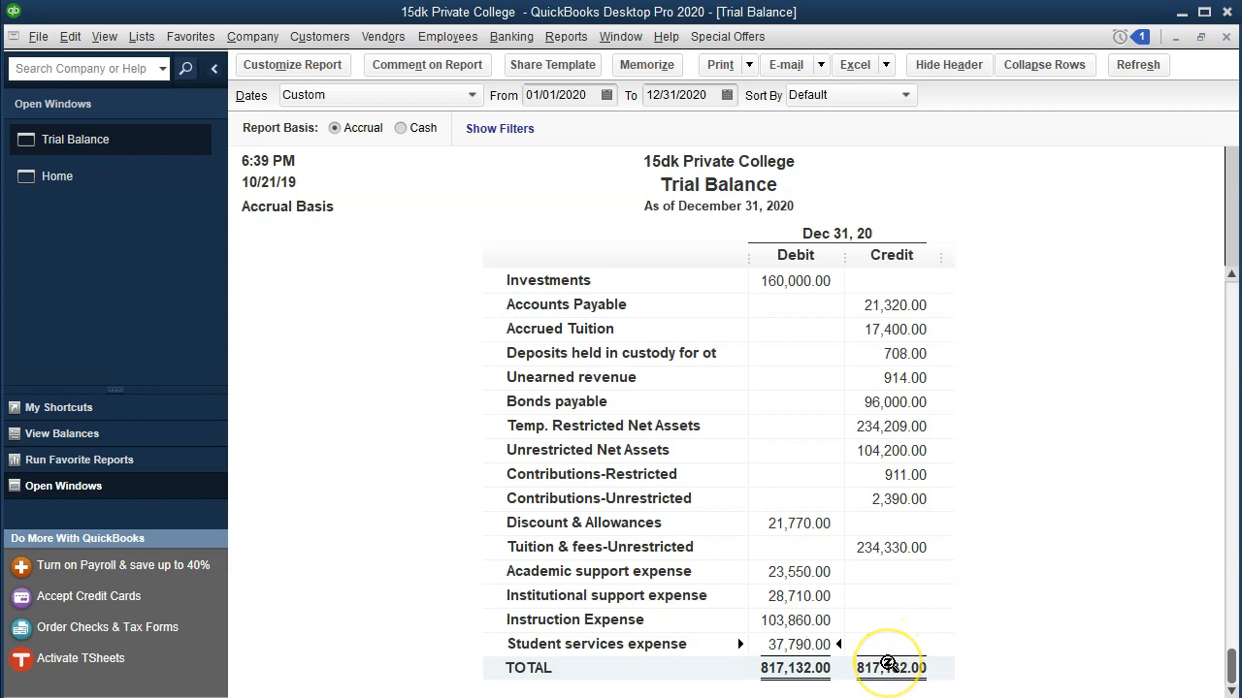
# - Open the Profit & Loss by Class report and set its date range from 01/01/2020 to 12/31/2020
pyautogui.click(563, 37)
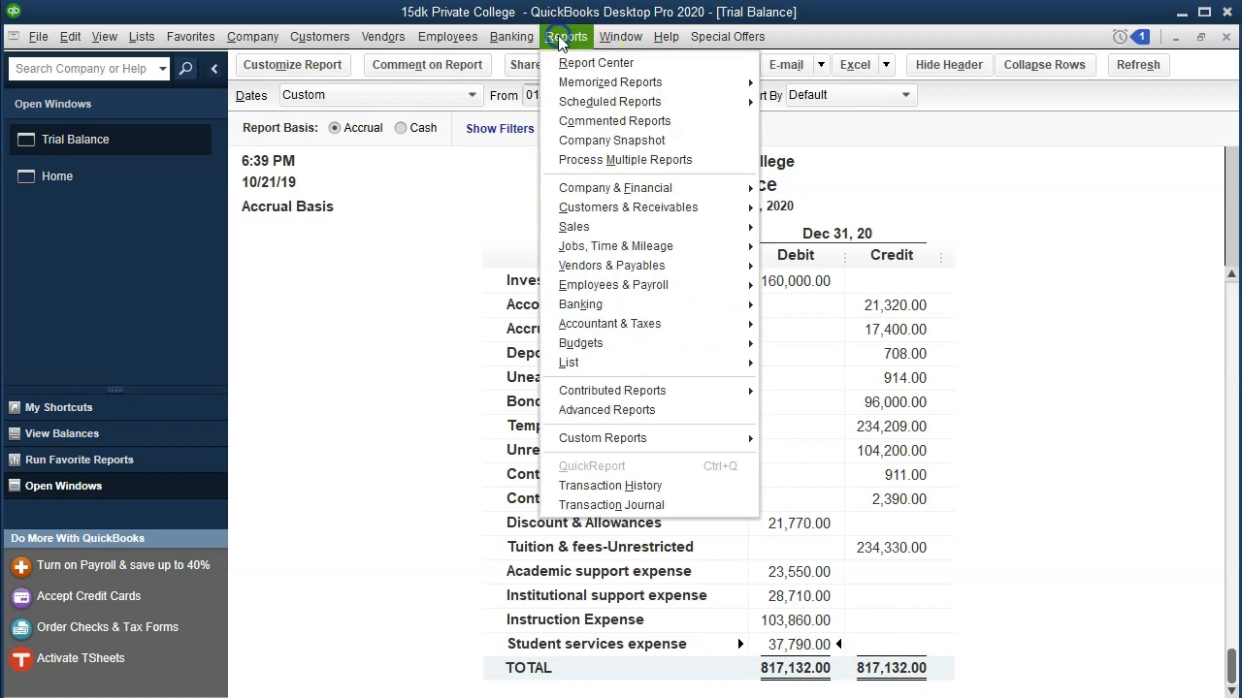
pyautogui.moveTo(715, 187)
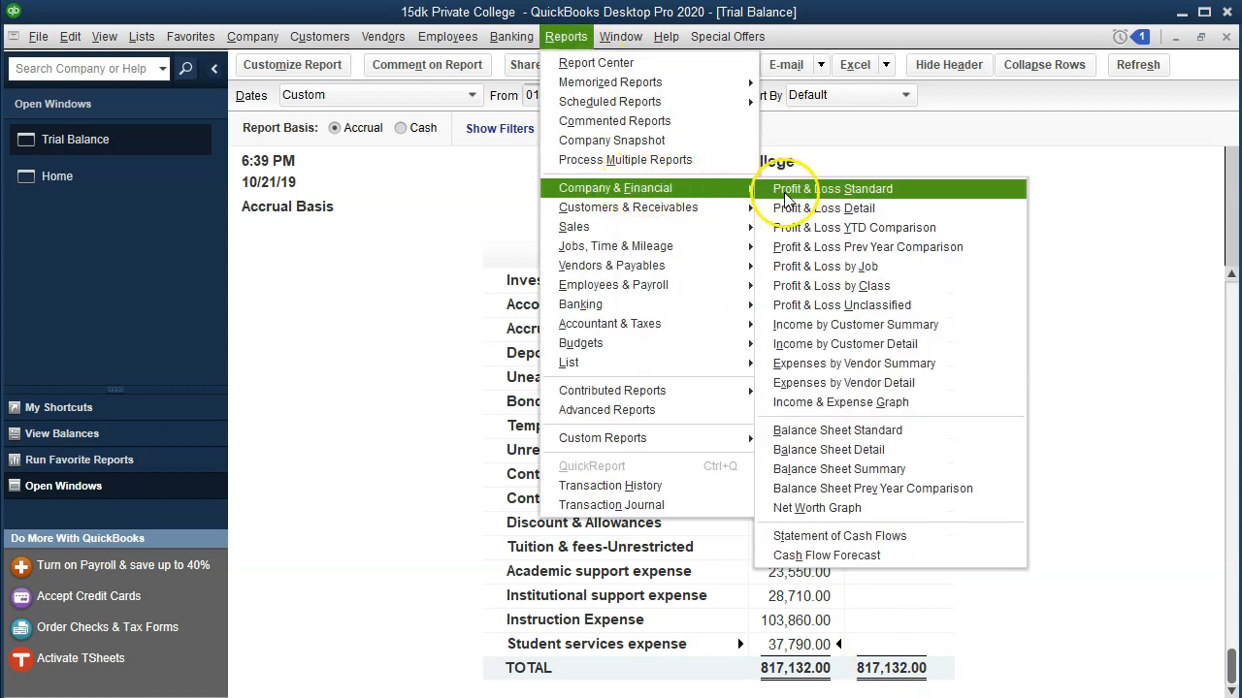
pyautogui.click(905, 290)
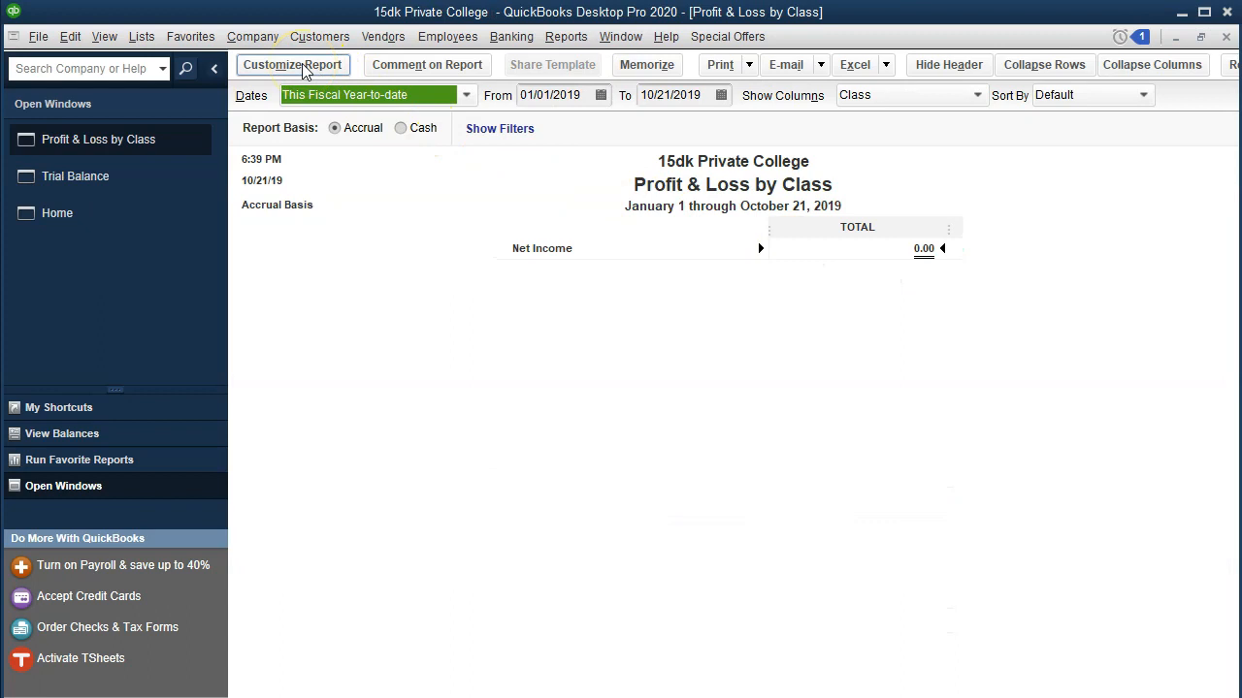
pyautogui.press('Tab')
pyautogui.write('01/01/20')
pyautogui.press('Tab')
pyautogui.write('123120')
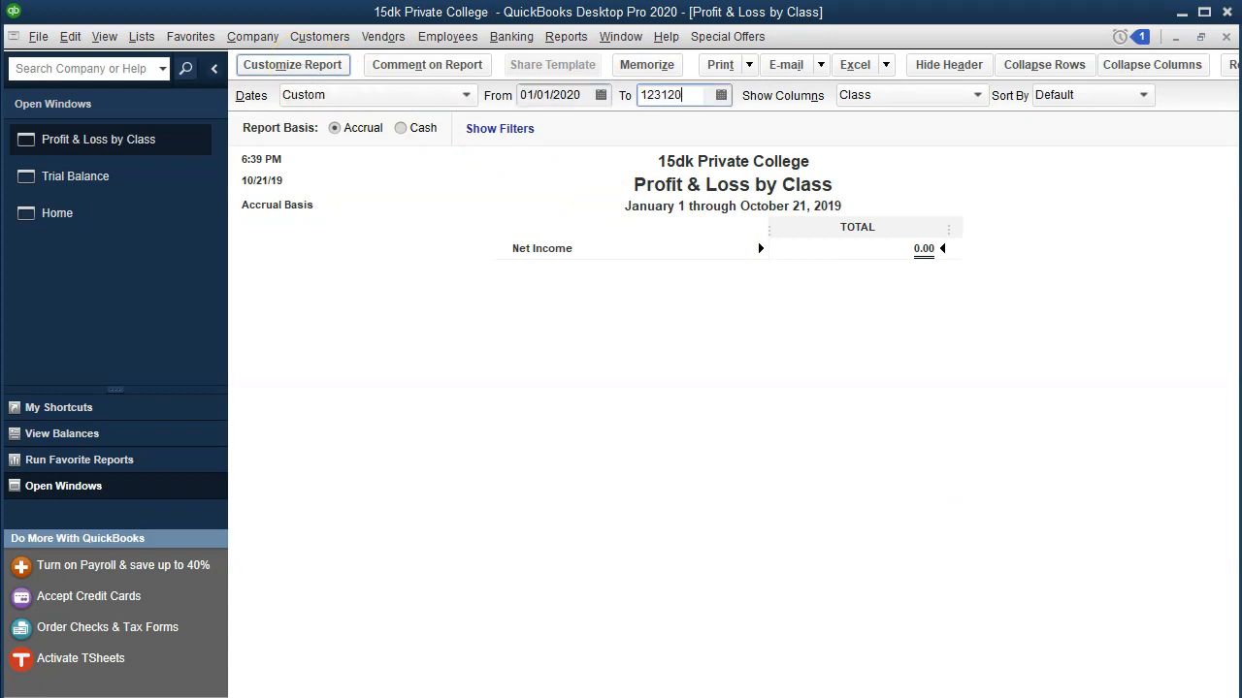
pyautogui.press('Tab')
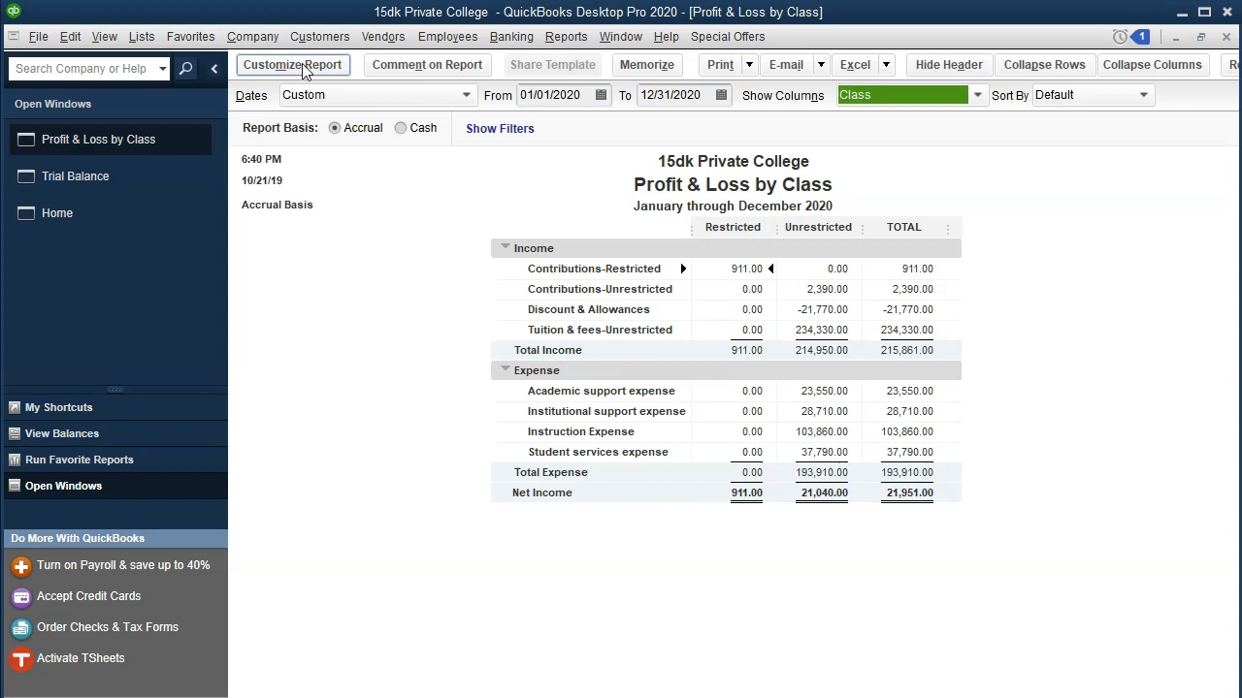
# - Customize the Profit & Loss by Class report's fonts to size 11, applying the change to all related fonts
pyautogui.click(302, 68)
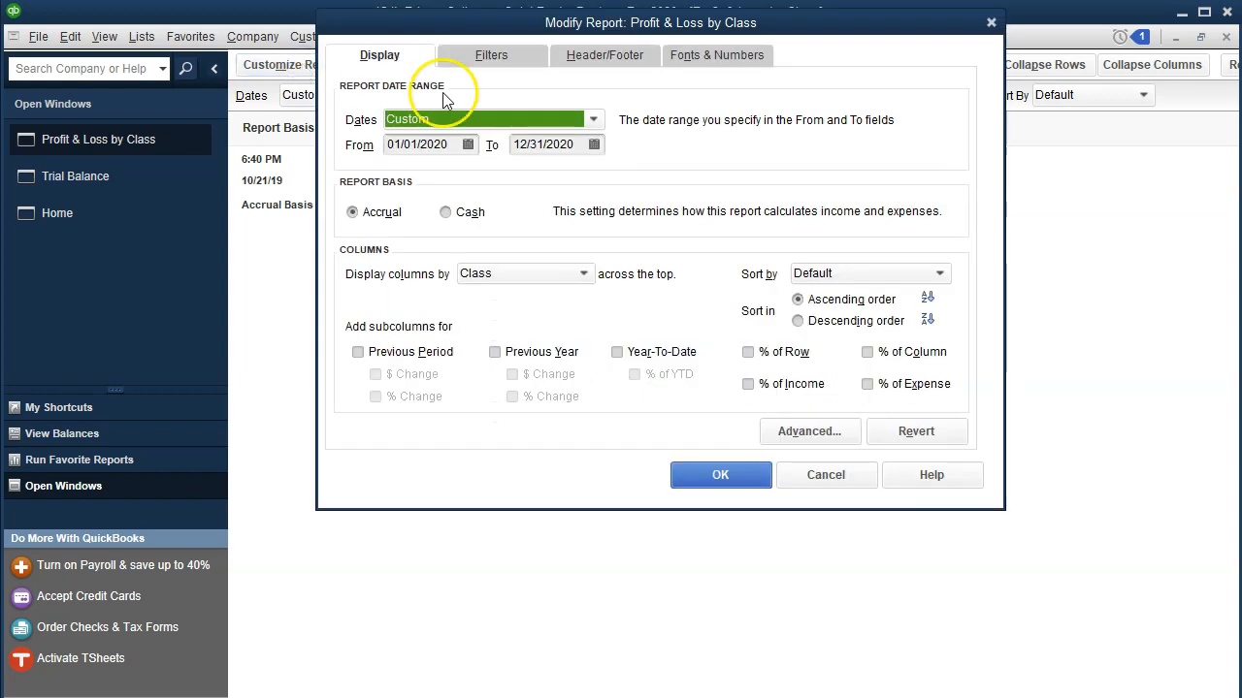
pyautogui.click(695, 68)
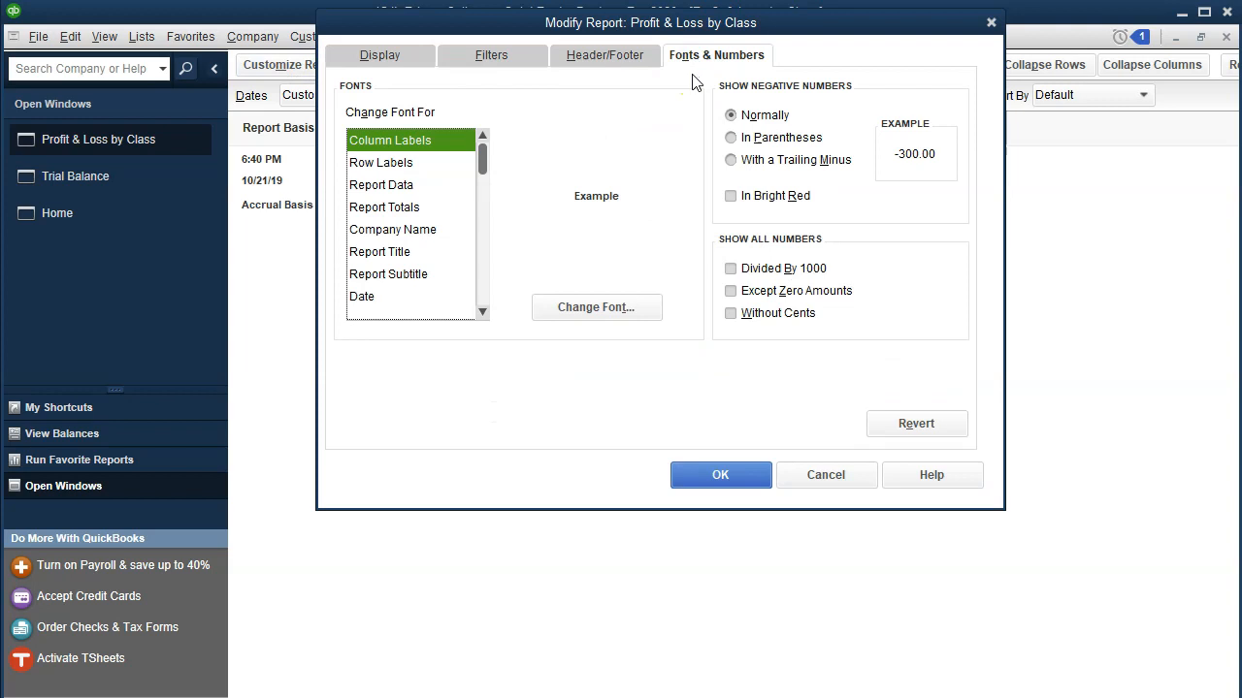
pyautogui.click(621, 305)
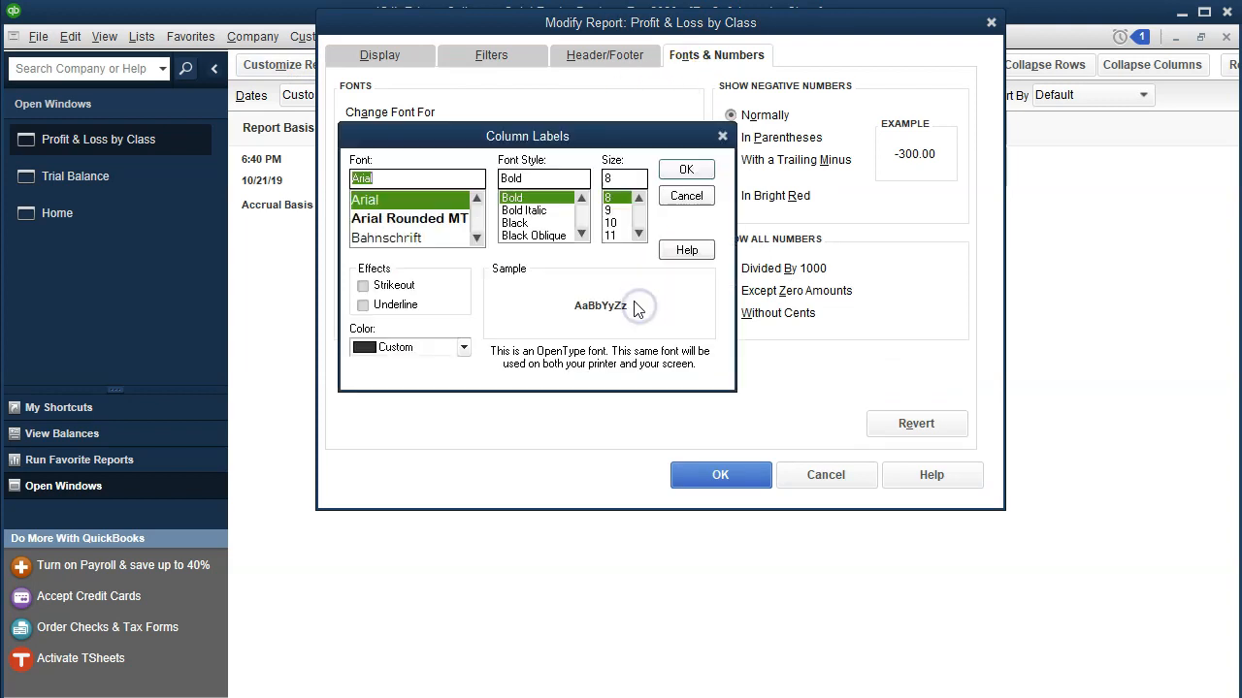
pyautogui.click(610, 236)
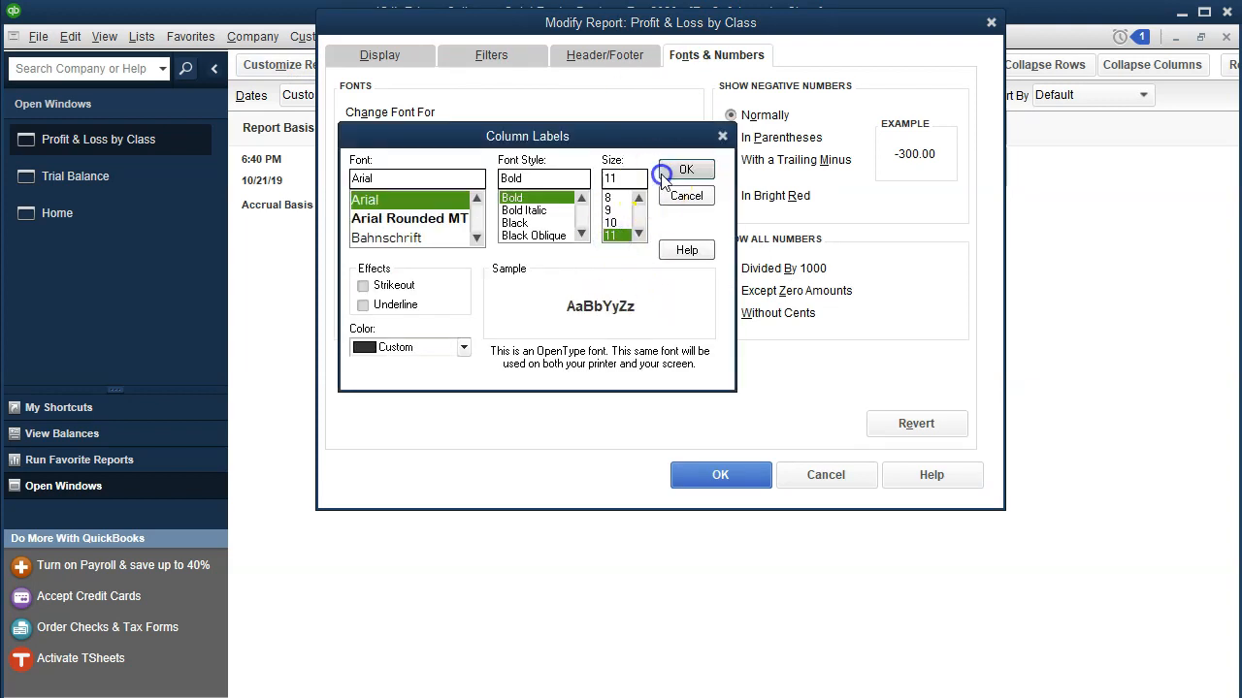
pyautogui.click(670, 170)
pyautogui.click(532, 148)
pyautogui.click(721, 474)
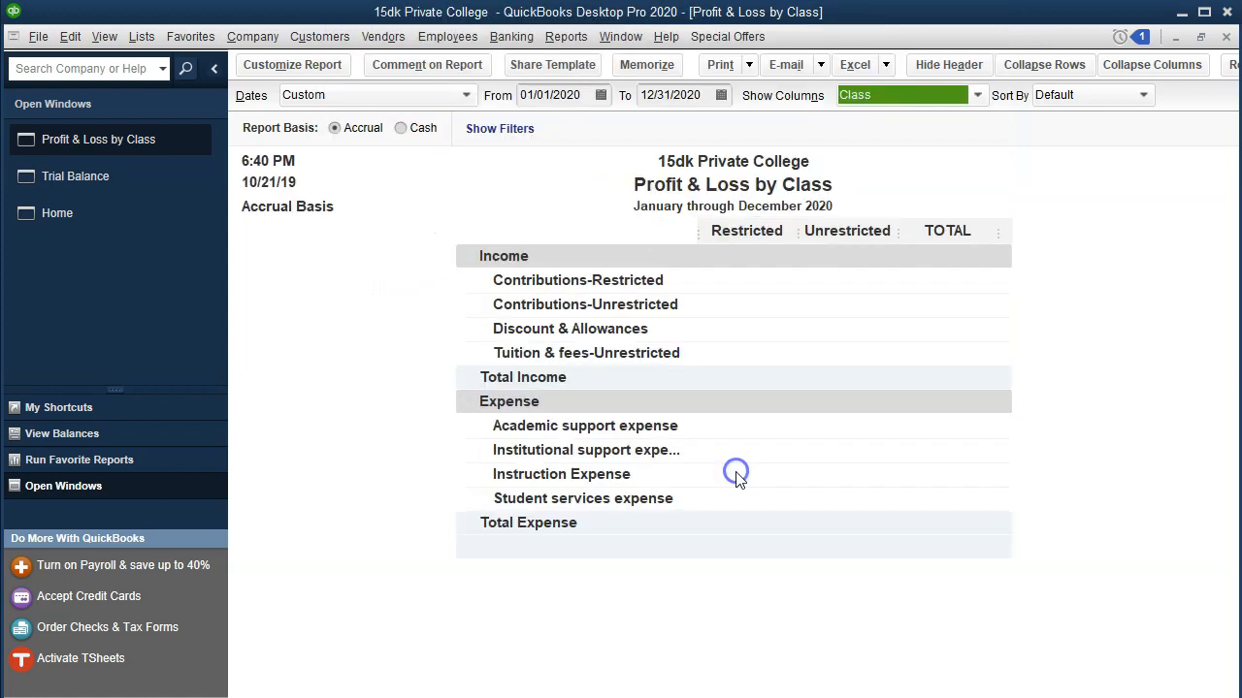